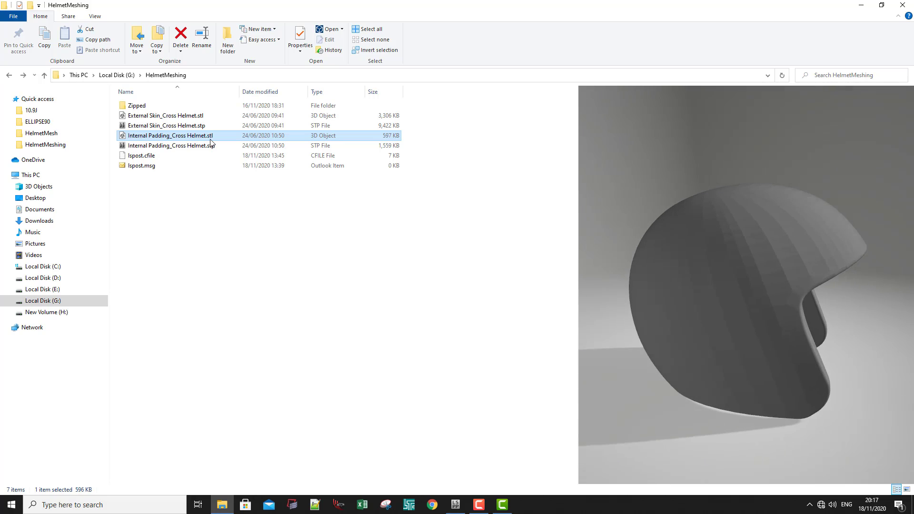
Switch to LS-PrePost and import the STEP geometry Internal Padding_Cross Helmet.stp with the unit specified as mm.
left_click(455, 504)
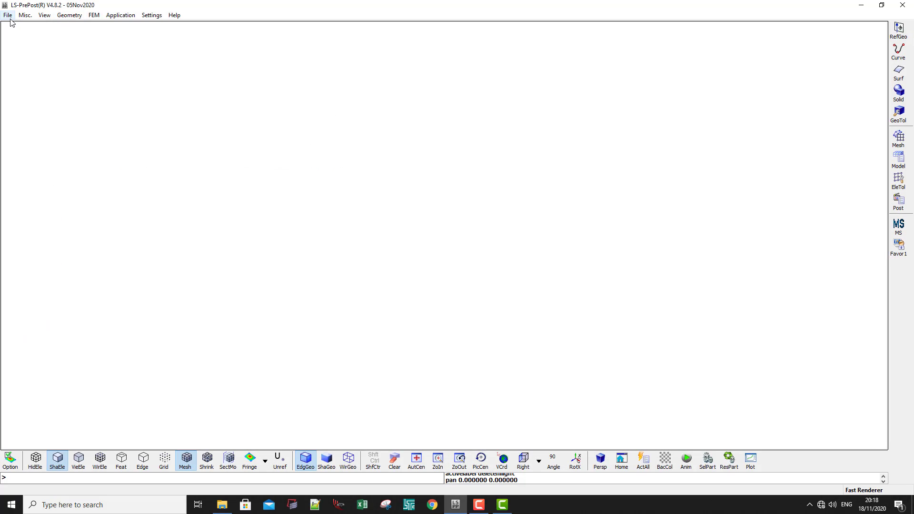
left_click(8, 15)
mouse_move(23, 49)
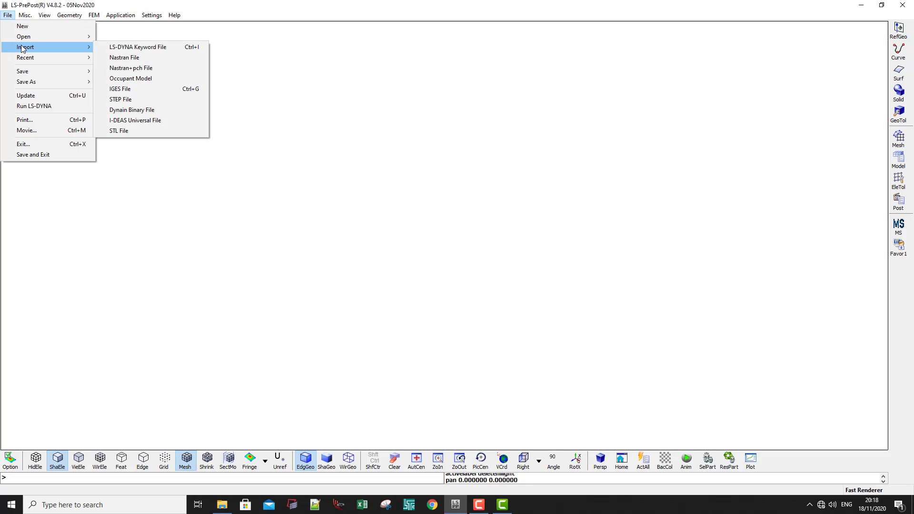
left_click(138, 99)
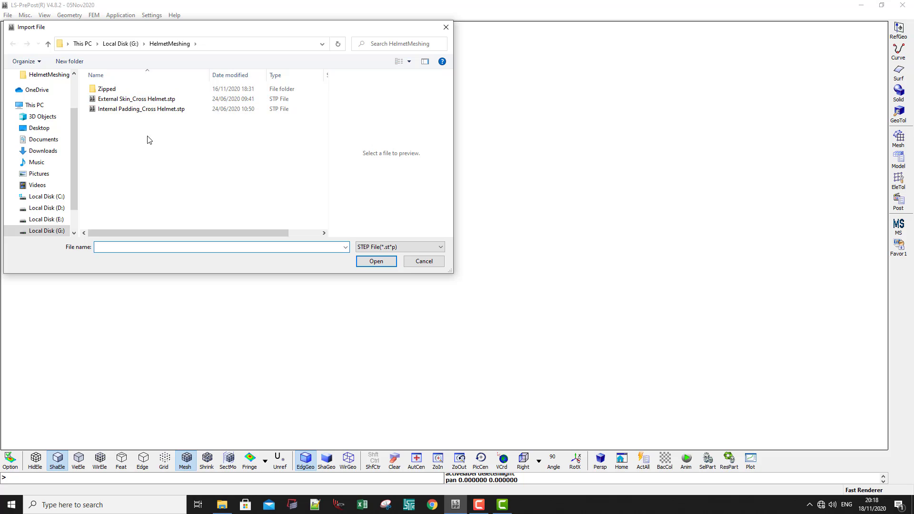
left_click(139, 110)
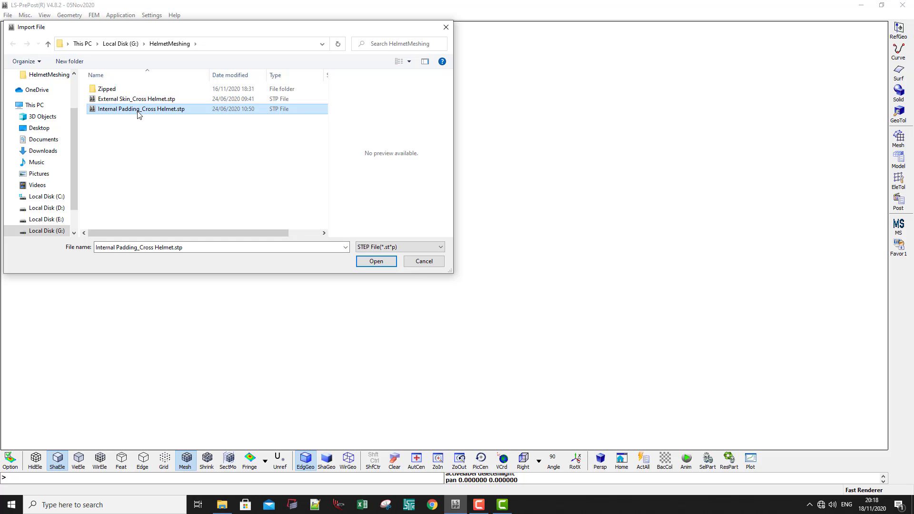
left_click(374, 263)
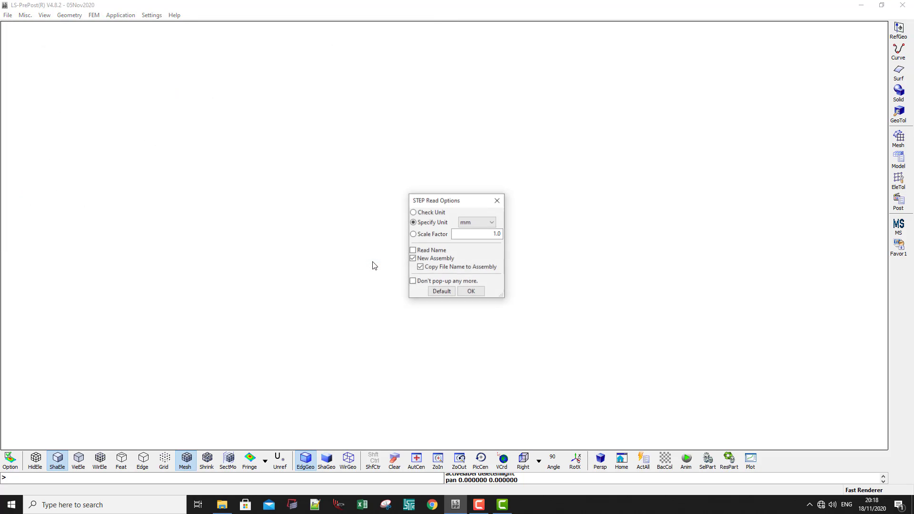
left_click(471, 292)
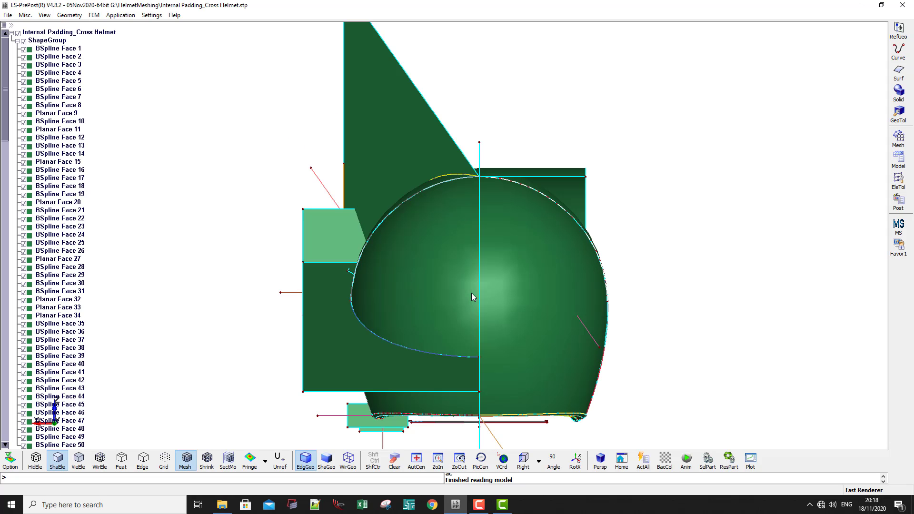
Delete twelve stray construction faces in and around the helmet with geometry model management, including the large vertical planes and small rectangular patches.
left_click_drag(371, 267, 650, 334, "shift")
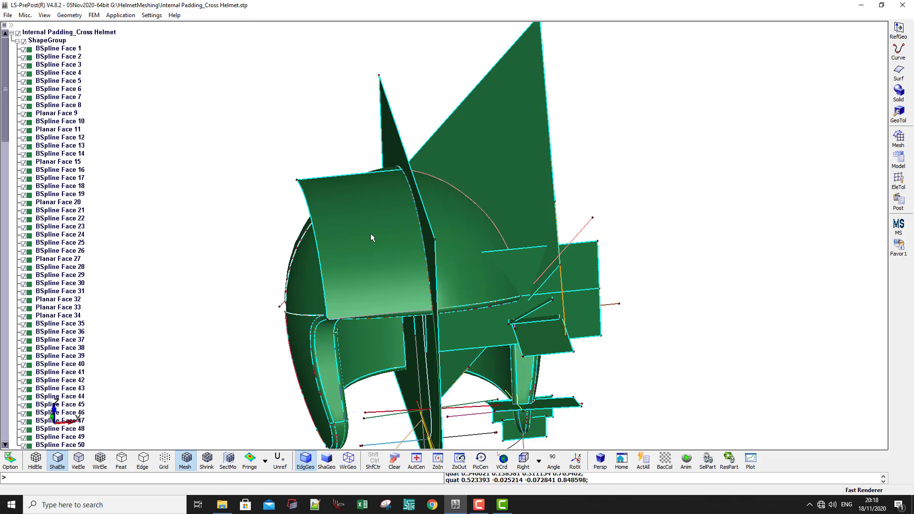
scroll(446, 161, "down", 2)
scroll(479, 303, "down", 2)
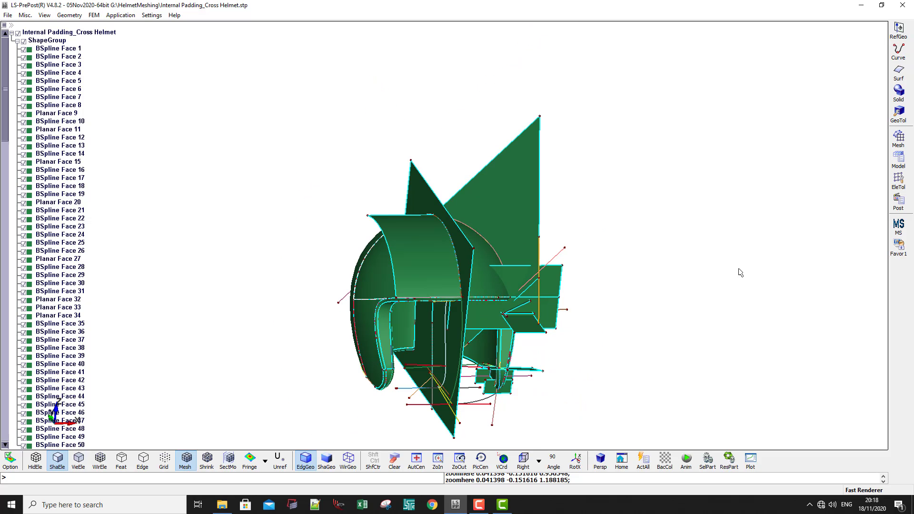
left_click(898, 114)
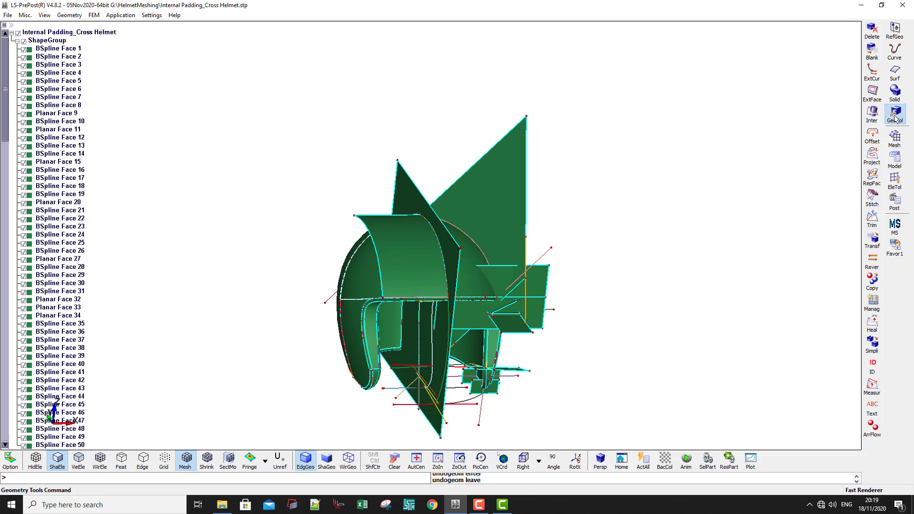
left_click(872, 304)
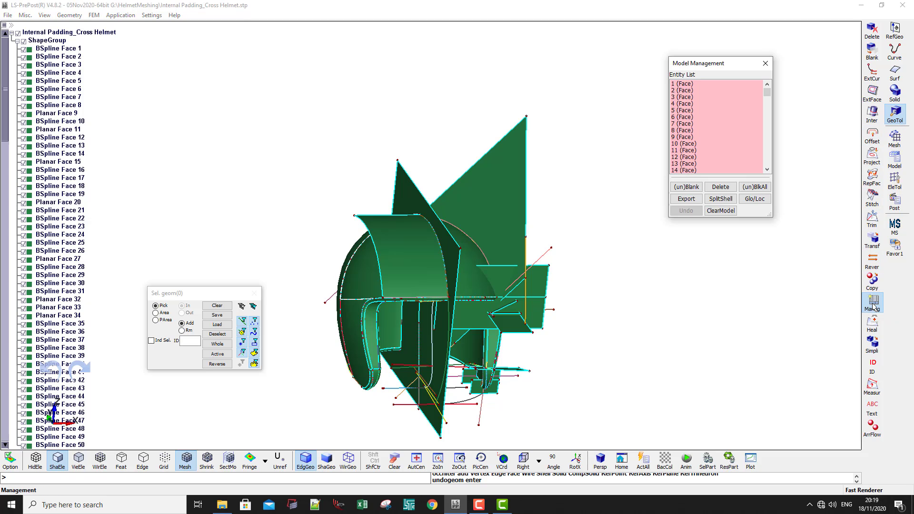
left_click(490, 196)
left_click(446, 258)
left_click(418, 269)
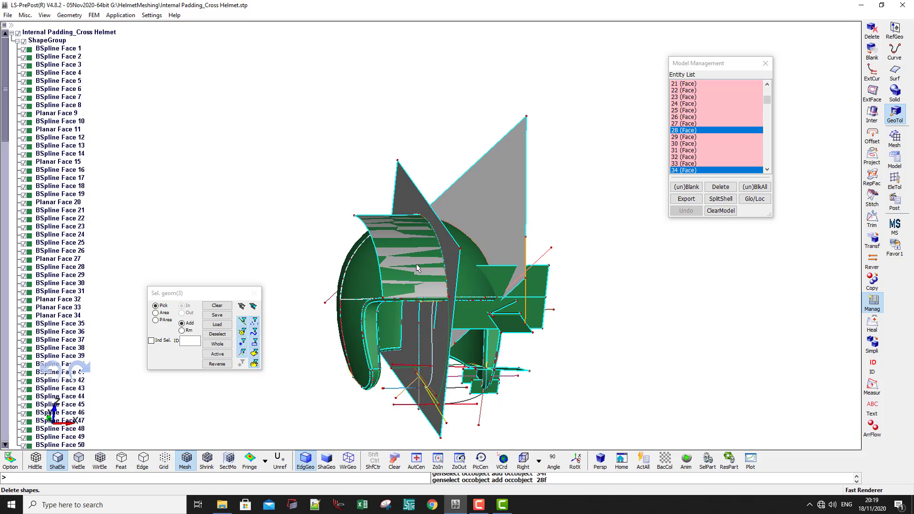
left_click_drag(564, 288, 451, 273, "shift")
scroll(476, 298, "up", 4, "shift")
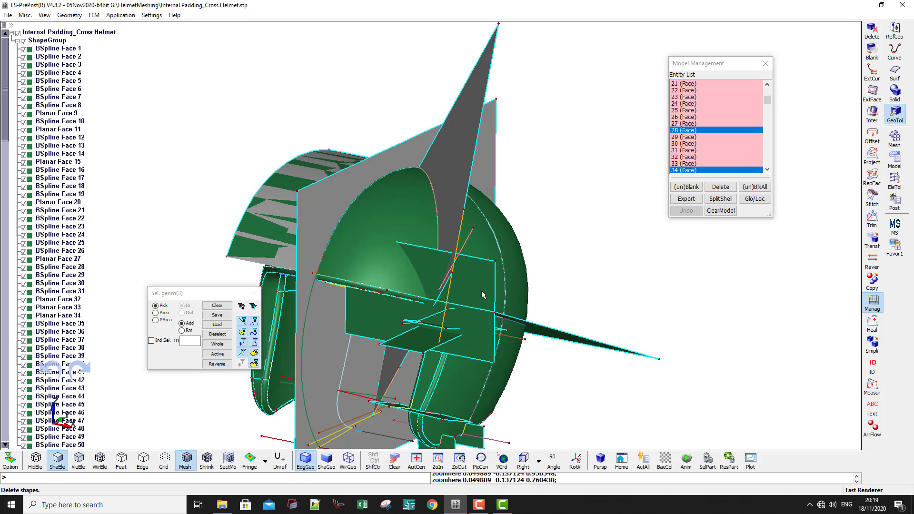
left_click(484, 295)
left_click(452, 340)
left_click_drag(505, 381, 445, 347, "shift")
left_click(442, 351)
left_click_drag(377, 344, 537, 304, "shift")
left_click(546, 259)
left_click(537, 379)
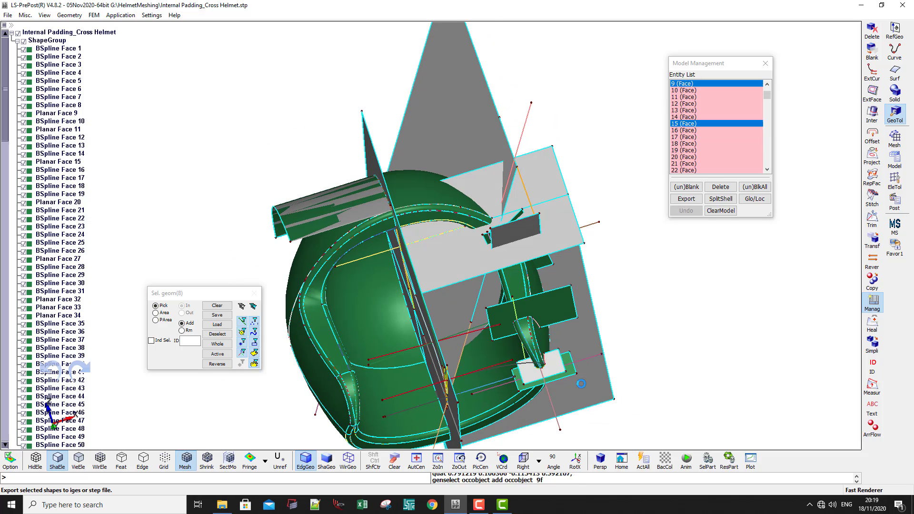
scroll(573, 383, "up", 5, "shift")
left_click(514, 354)
left_click(519, 209)
scroll(519, 210, "down", 5, "shift")
left_click_drag(571, 224, 499, 231, "shift")
scroll(498, 230, "up", 5, "shift")
left_click(419, 205)
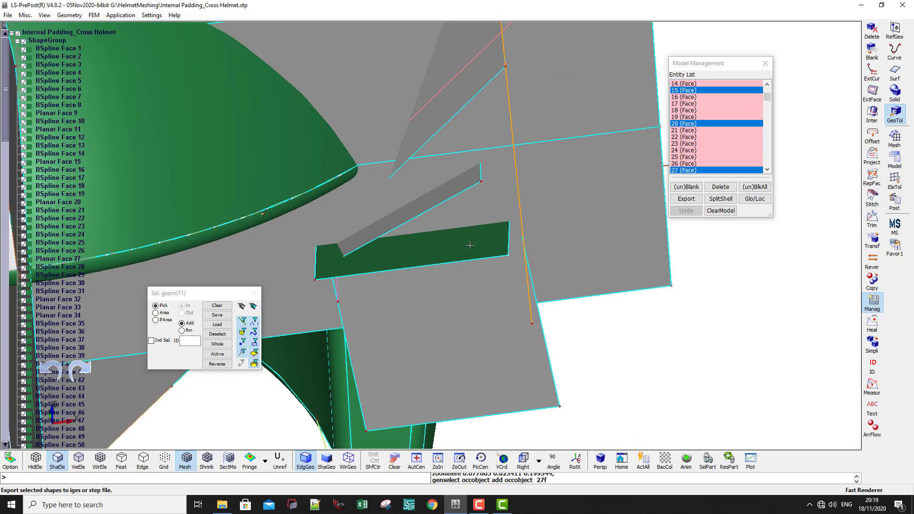
left_click(480, 249)
scroll(482, 252, "down", 7, "shift")
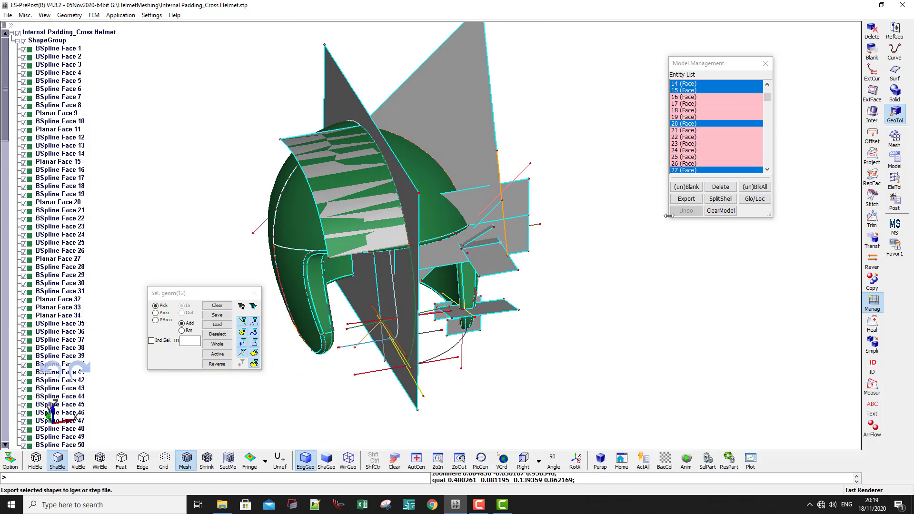
left_click(720, 187)
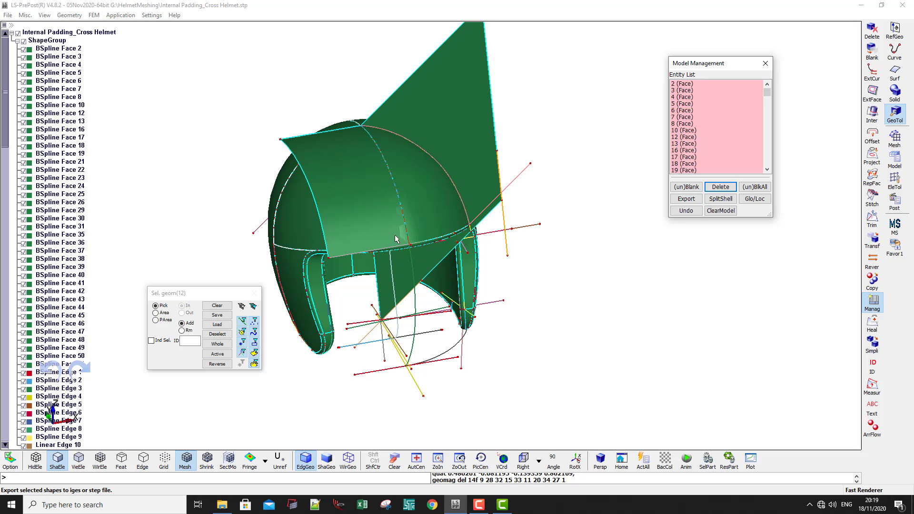
Delete the two remaining stray faces: the curved band over the helmet's front and the large triangular plane.
left_click_drag(395, 238, 409, 228)
left_click(440, 145)
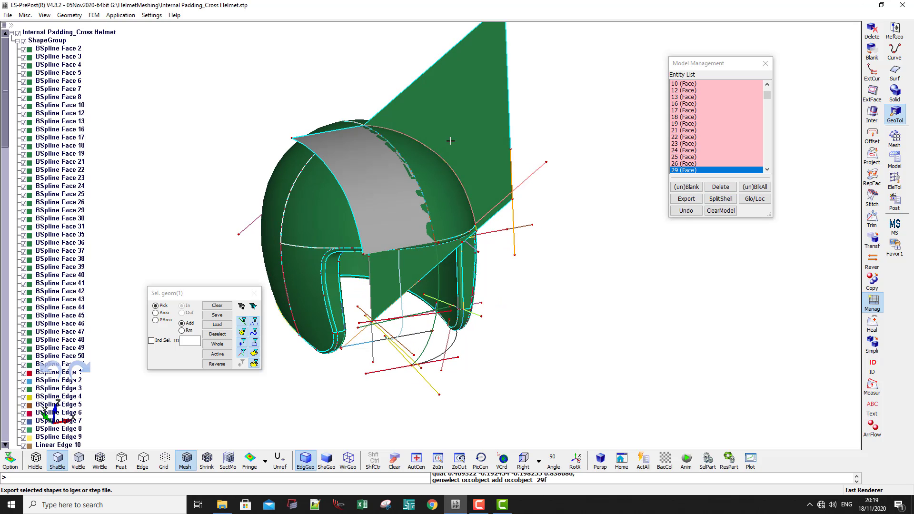
left_click(476, 109)
left_click(720, 186)
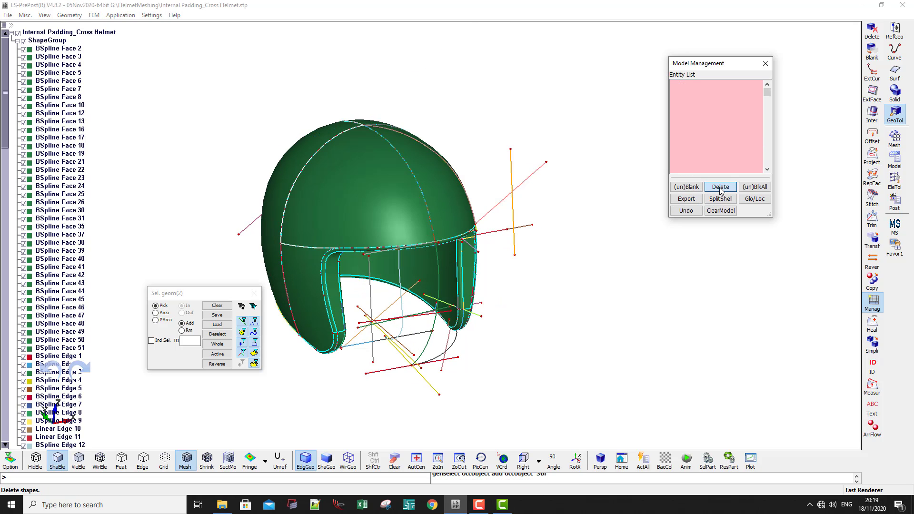
Delete all free edges and vertices in the entity list, from edge 1 through the last vertex, keeping only the faces.
scroll(413, 190, "down", 2)
right_click_drag(413, 190, 489, 174, "shift")
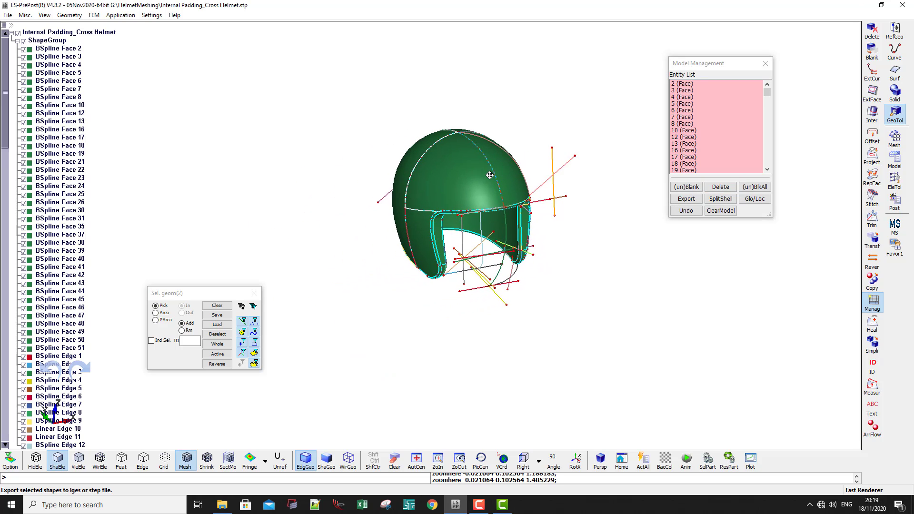
scroll(490, 174, "up", 1)
scroll(698, 118, "down", 10)
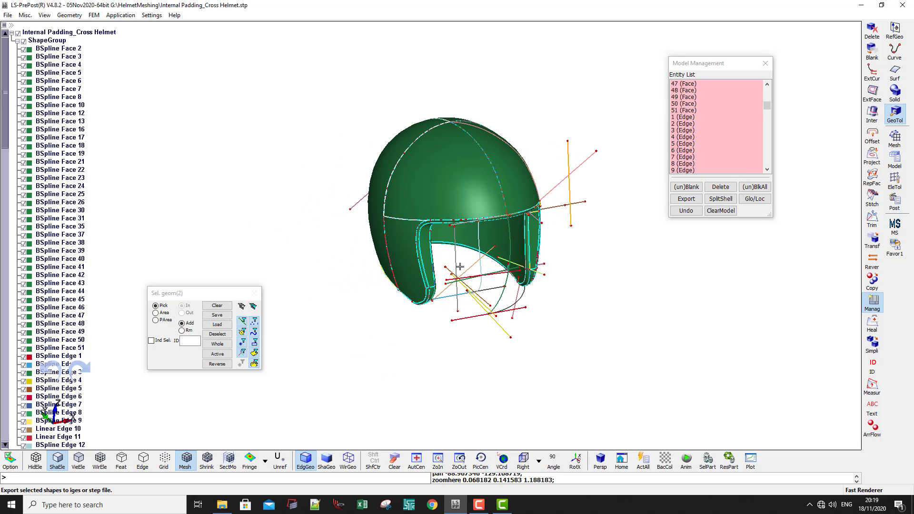
left_click(764, 105)
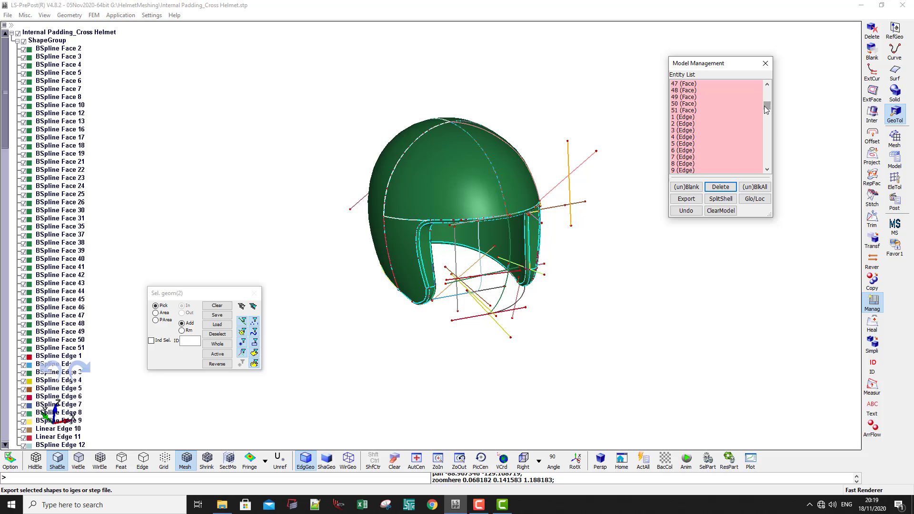
left_click(684, 117)
left_click_drag(765, 106, 764, 161)
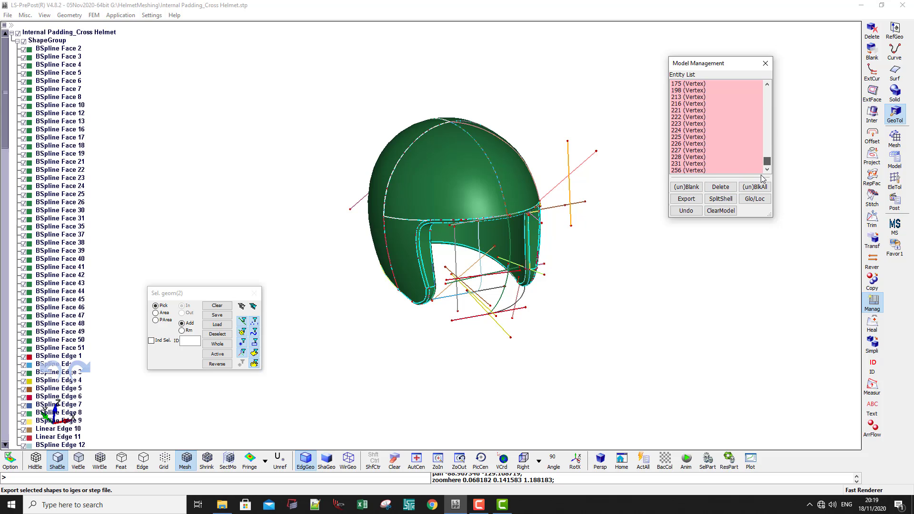
left_click(684, 171, "shift")
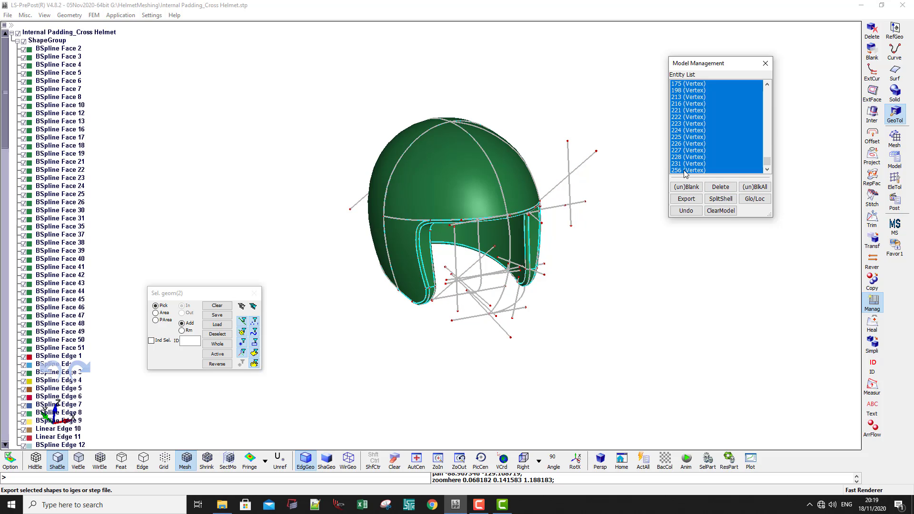
left_click(720, 187)
Auto-mesh the first lower inner face at the padding's back with mixed elements of size 5 and accept the mesh.
left_click_drag(422, 157, 500, 221)
left_click_drag(530, 180, 430, 271, "shift")
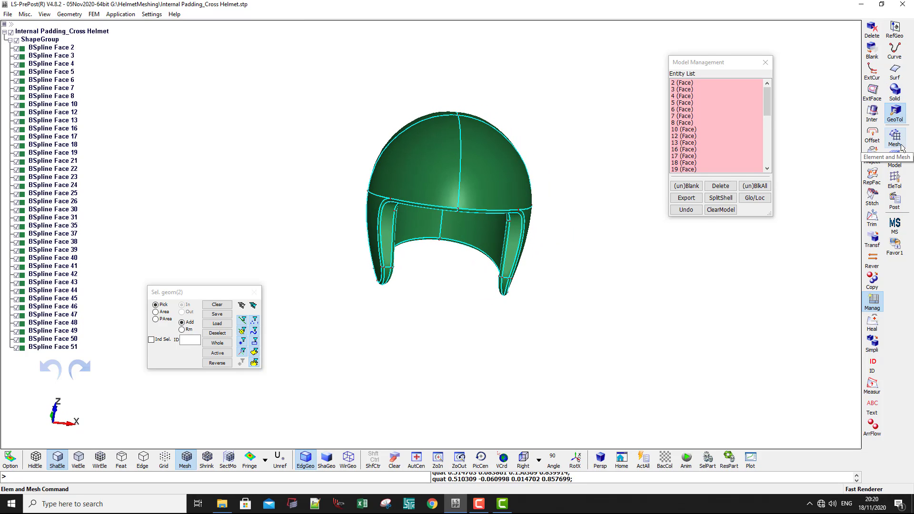
left_click(894, 139)
left_click(868, 54)
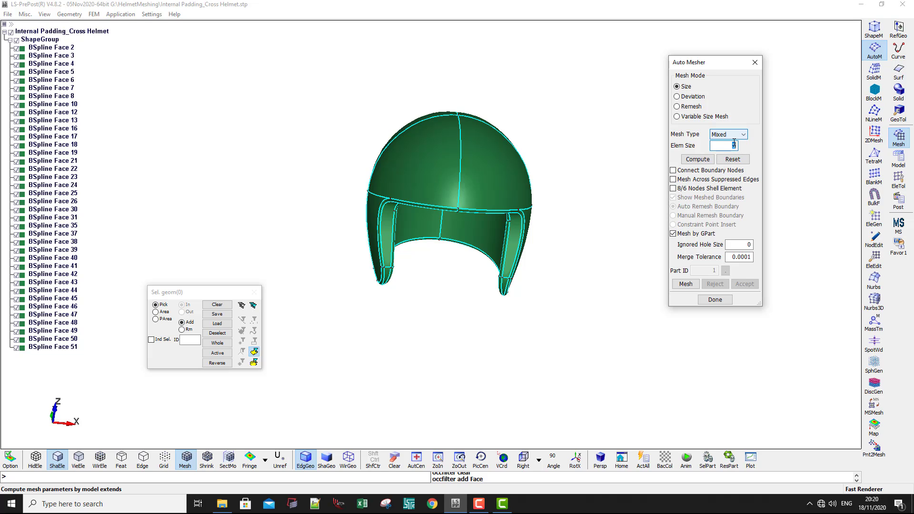
type("5")
scroll(414, 229, "up", 2)
scroll(390, 238, "up", 1)
scroll(451, 256, "up", 3)
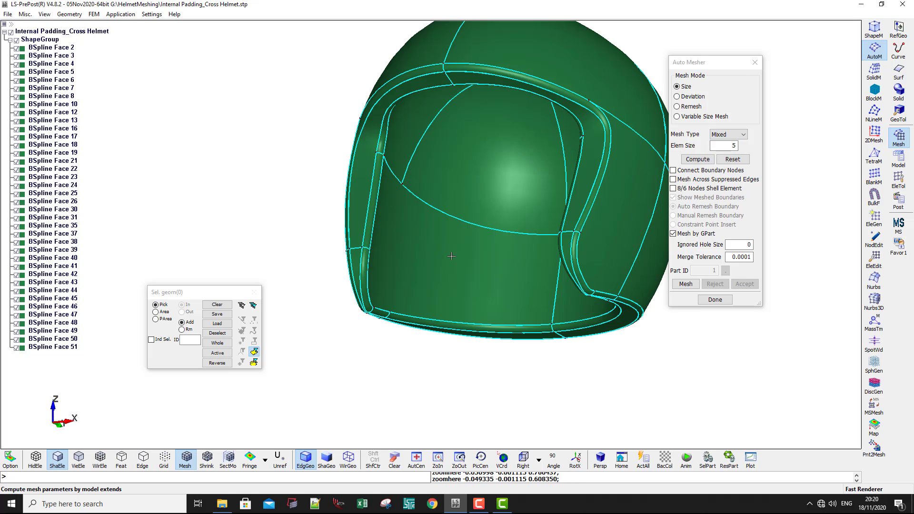
left_click(438, 255)
left_click_drag(523, 237, 470, 213)
scroll(435, 174, "down", 3)
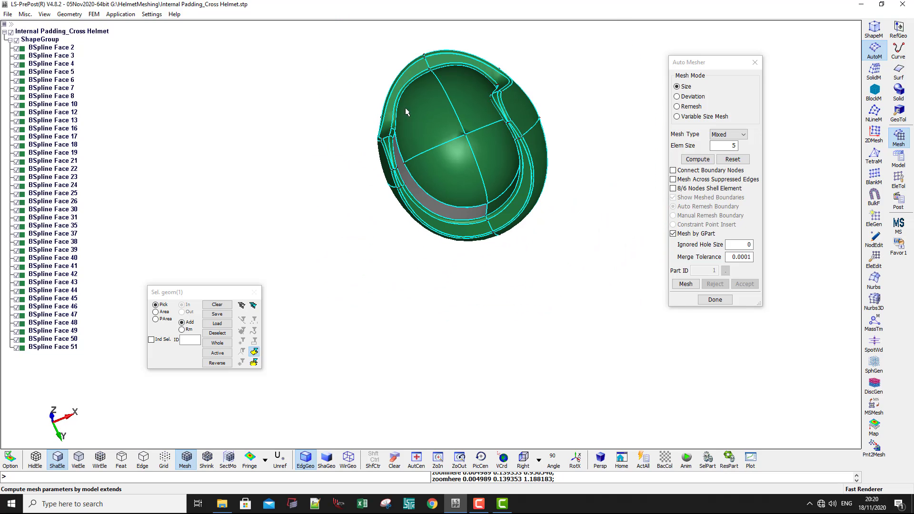
left_click_drag(450, 116, 445, 178)
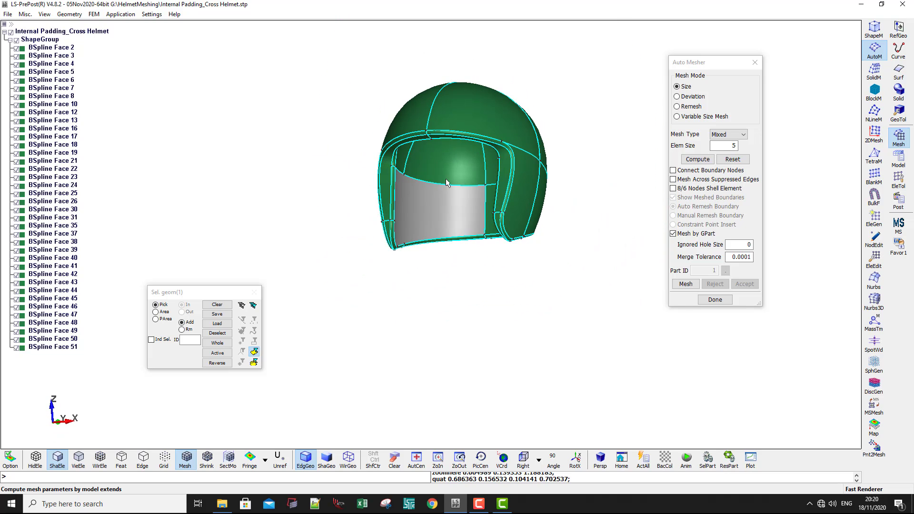
scroll(442, 168, "up", 2)
left_click(684, 284)
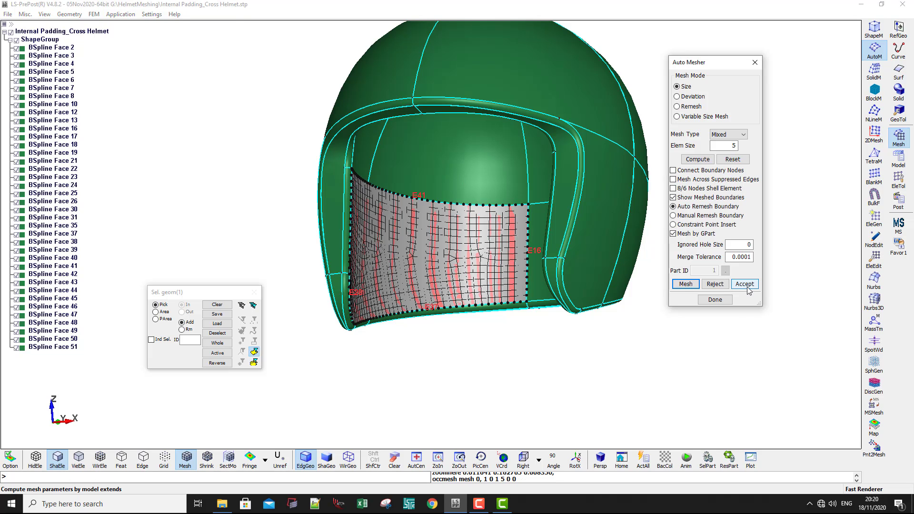
left_click(744, 284)
Mesh the adjacent lower inner face of the padding with the same 5-size mixed elements and accept it.
left_click_drag(675, 266, 630, 252)
left_click(630, 251)
left_click(685, 284)
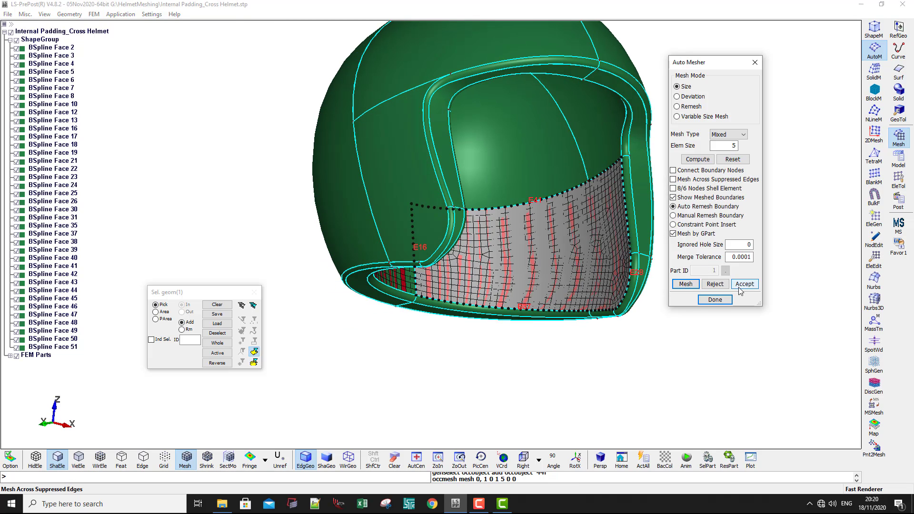
left_click(744, 284)
Mesh and accept two inner dome faces in turn: the one beside the face opening, and its neighbour above the second lower face.
left_click(606, 115)
left_click(693, 287)
left_click(744, 286)
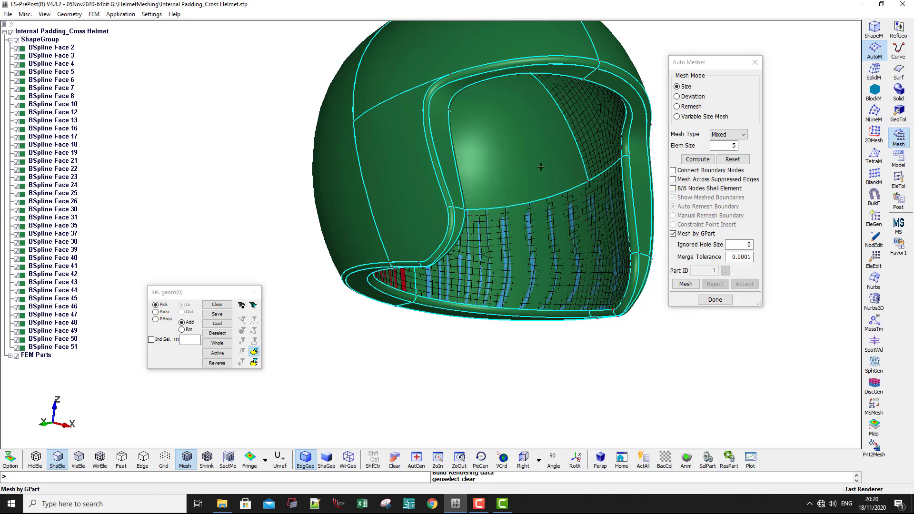
left_click(548, 152)
left_click(688, 287)
left_click(739, 287)
Mesh the inner dome face directly above the first meshed lower face and accept the mesh.
left_click_drag(548, 205, 326, 113, "shift")
left_click(442, 178)
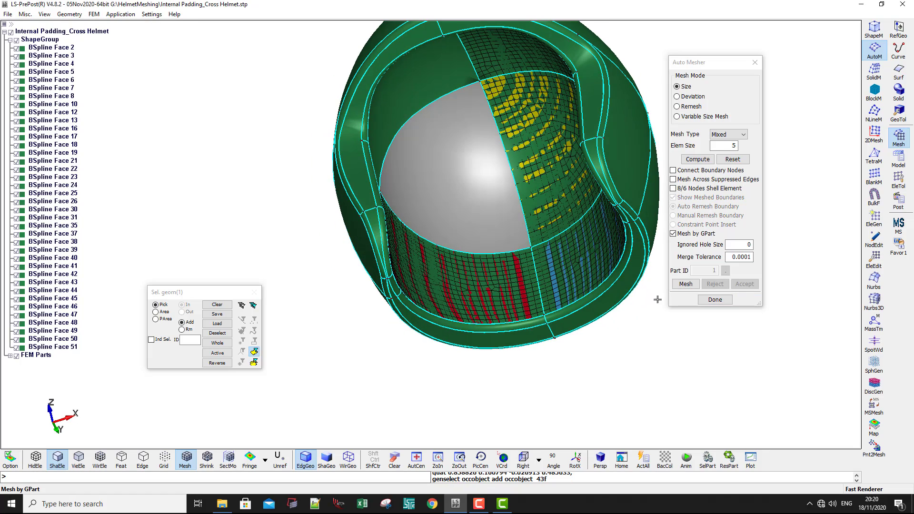
left_click(687, 286)
left_click(743, 284)
left_click(744, 283)
Mesh the last unmeshed dome face inside the padding and accept the mesh.
left_click_drag(413, 95, 427, 153)
left_click(427, 153)
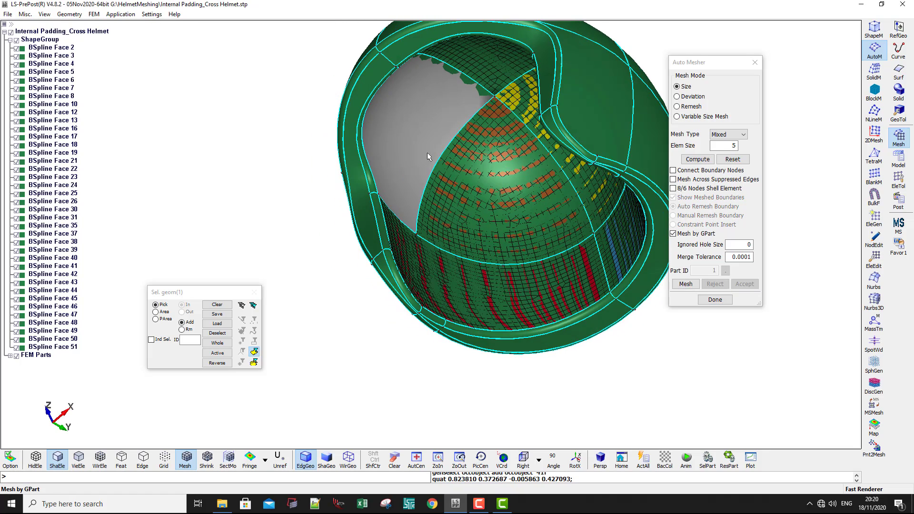
left_click(685, 284)
left_click(744, 284)
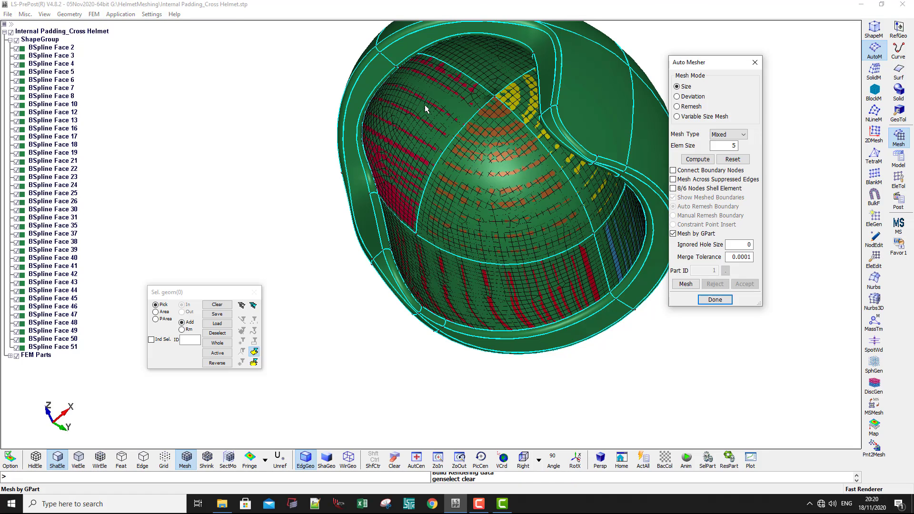
left_click_drag(424, 105, 429, 108)
middle_click_drag(429, 107, 418, 175)
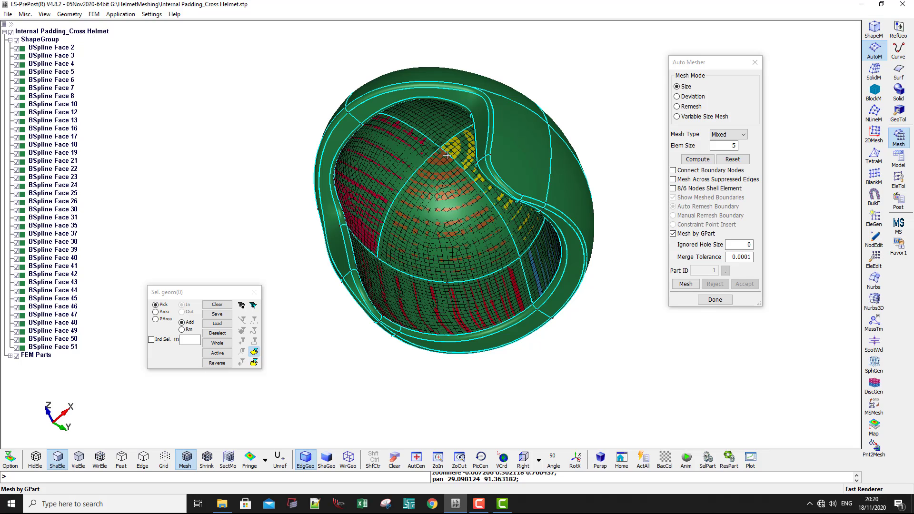
Open the element normals tool for shells and hide the whole ShapeGroup geometry to view the meshed surfaces alone.
left_click_drag(491, 155, 416, 157, "ctrl")
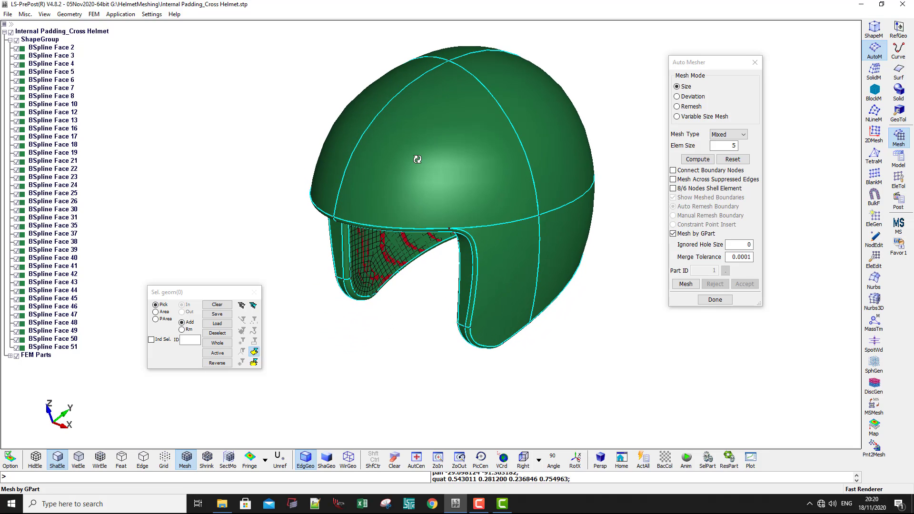
left_click(897, 179)
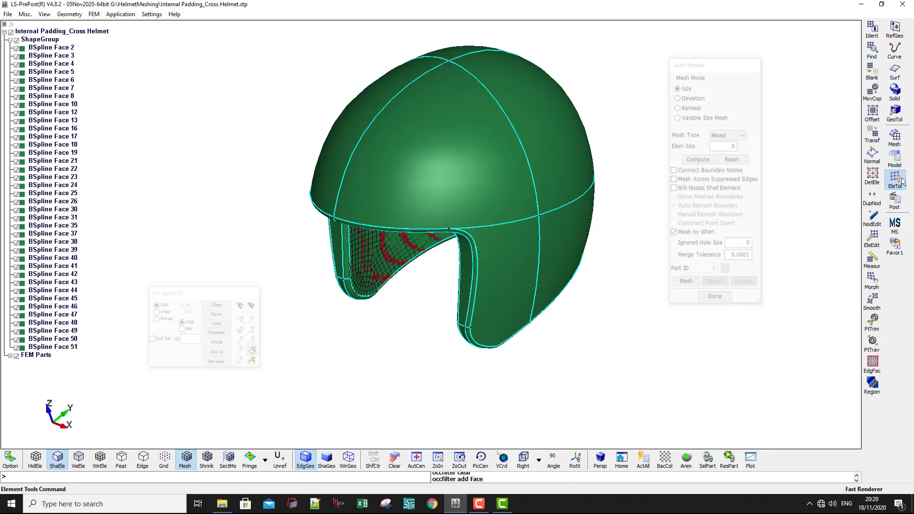
left_click(874, 156)
left_click_drag(510, 204, 509, 144, "ctrl")
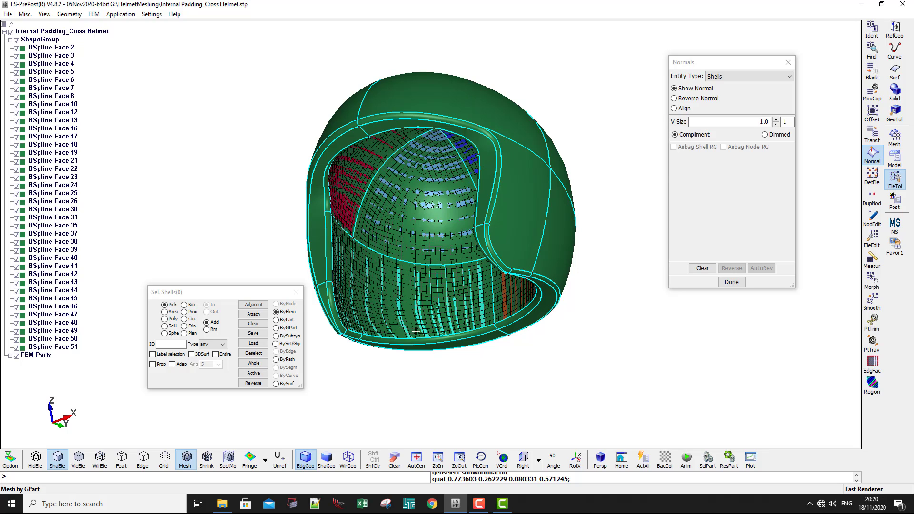
left_click_drag(451, 278, 419, 203, "ctrl")
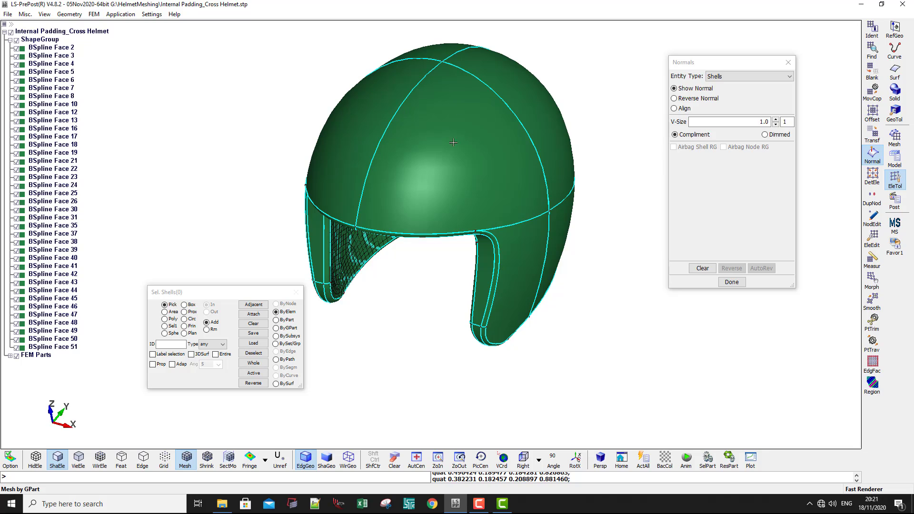
left_click(17, 39)
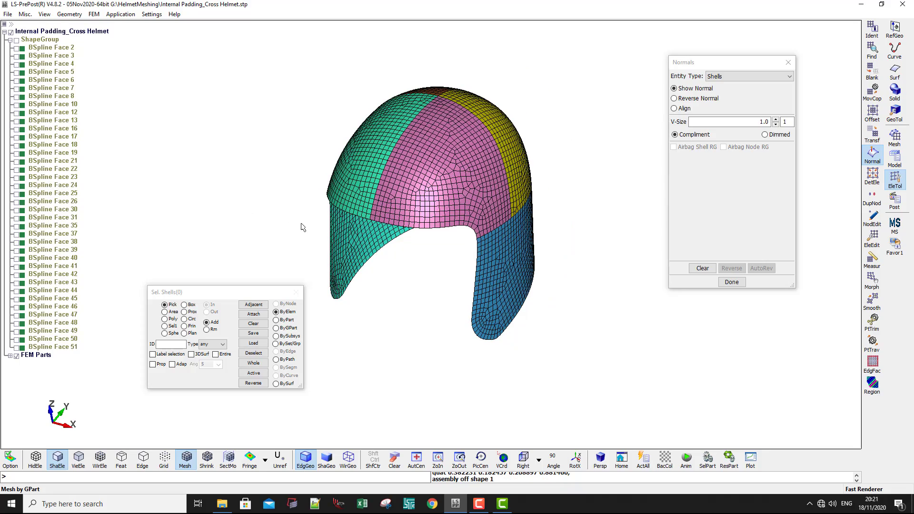
left_click_drag(301, 227, 383, 272, "ctrl")
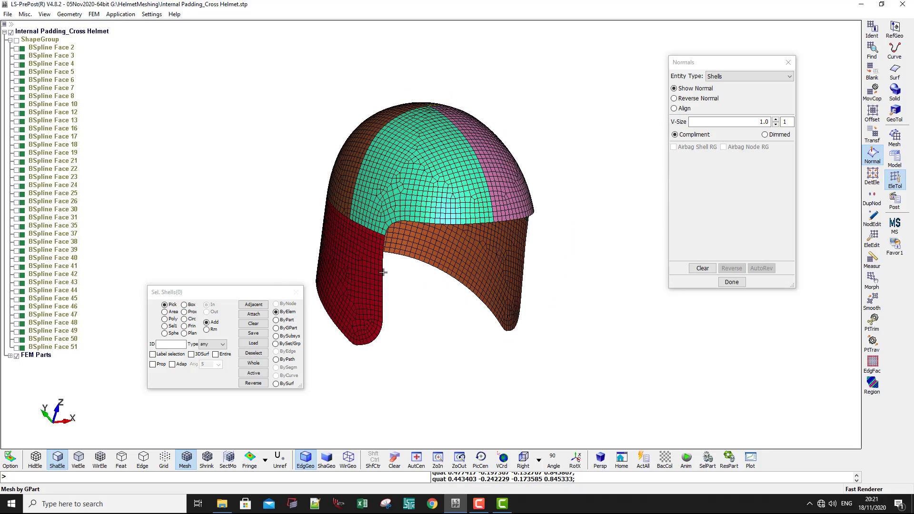
Set shell selection to whole parts and show the normals of the entire padding mesh with vector size 1.
left_click(281, 321)
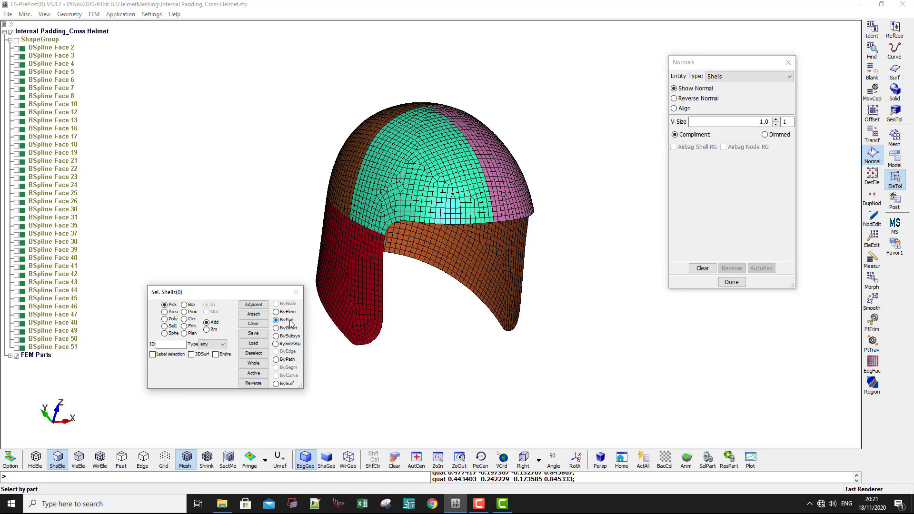
left_click(438, 182)
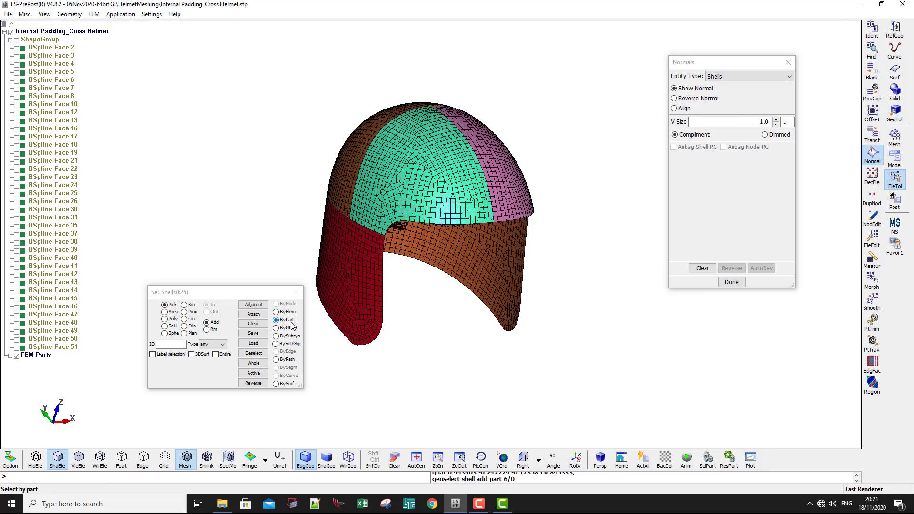
left_click_drag(495, 186, 408, 156, "shift")
left_click(453, 247)
left_click(447, 207)
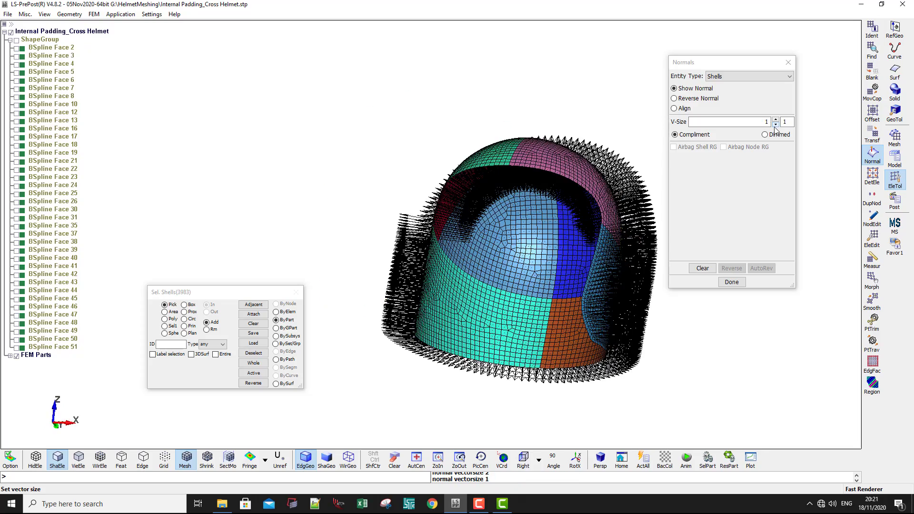
left_click_drag(513, 280, 442, 163, "shift")
left_click_drag(418, 112, 406, 142, "ctrl")
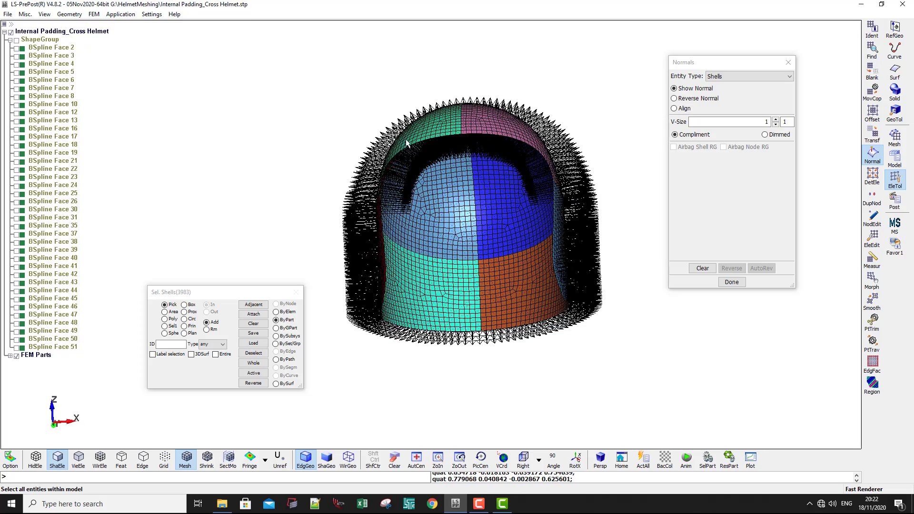
left_click_drag(422, 194, 503, 275, "ctrl")
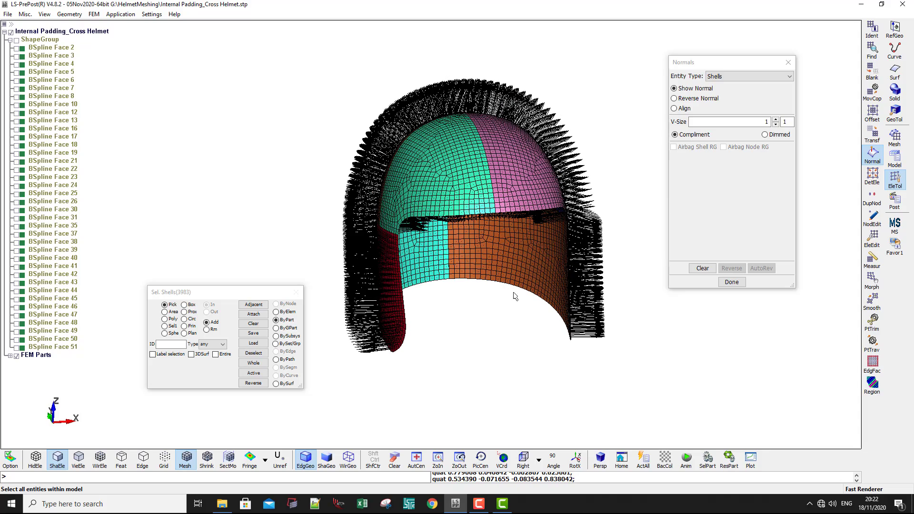
Reverse the shell normals of the two front dome parts above the face opening, recheck all normals and clear the selection.
left_click(698, 99)
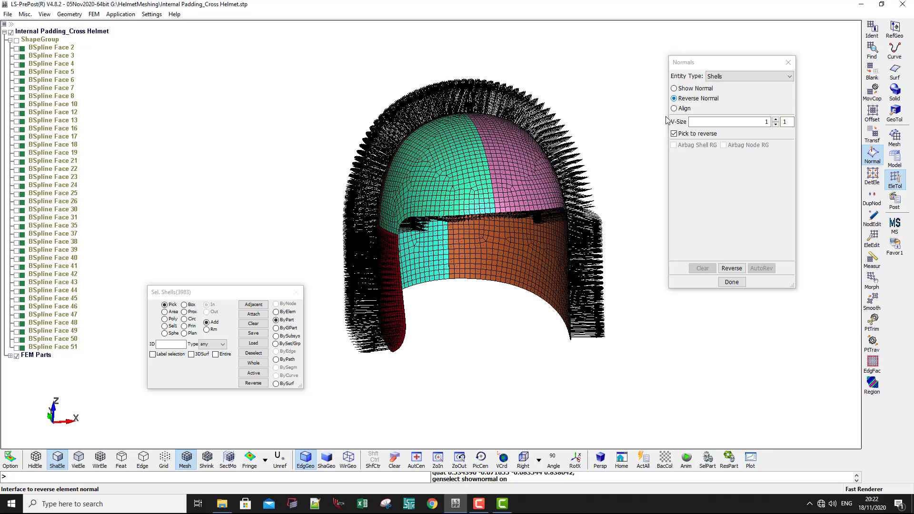
left_click(289, 324)
left_click_drag(410, 196, 432, 219, "ctrl")
left_click(470, 162)
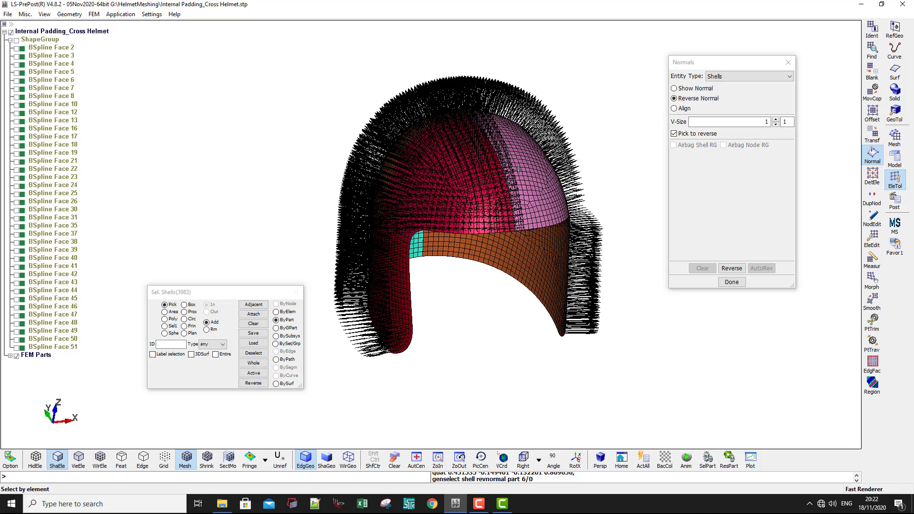
left_click(525, 173)
left_click(676, 89)
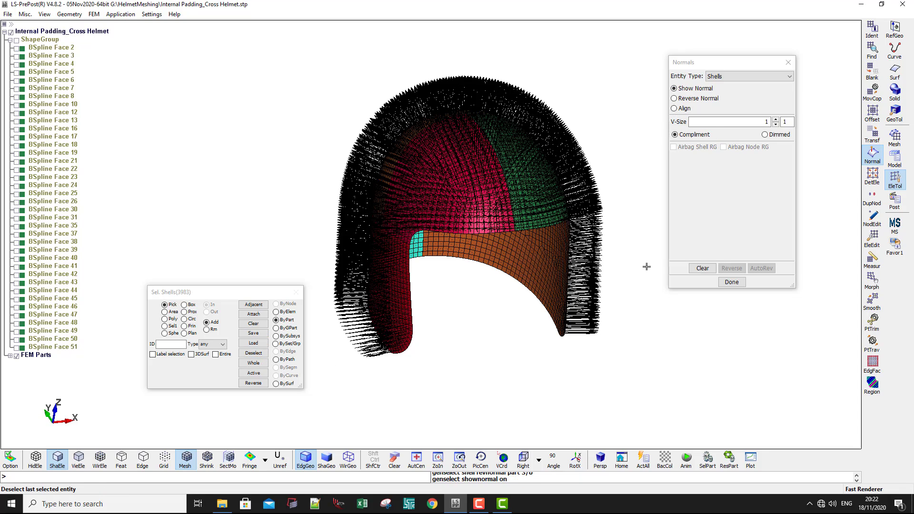
left_click(253, 324)
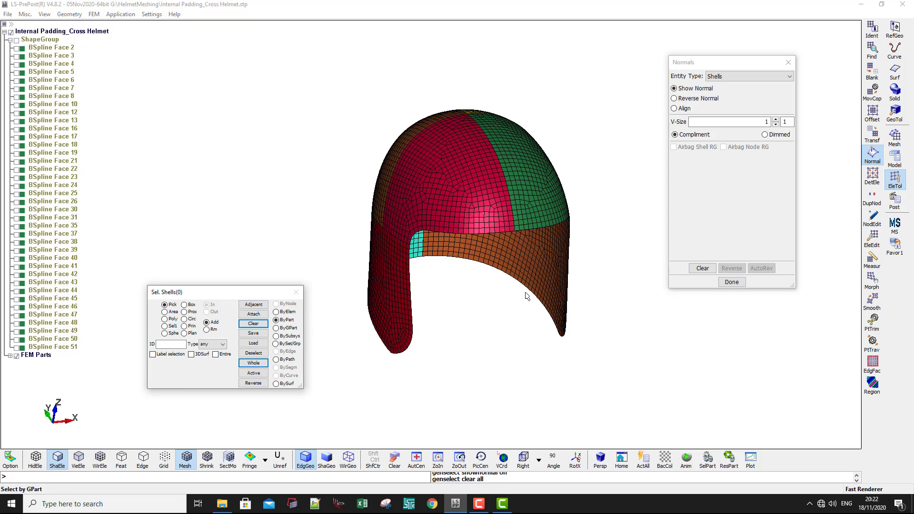
Move the elements of all meshed padding parts, selected by part, into part ID 1 and accept the move.
mouse_move(519, 178)
left_mouse_down("ctrl")
mouse_move(487, 252)
mouse_move(515, 179)
left_mouse_up("ctrl")
left_click_drag(452, 234, 537, 294, "ctrl")
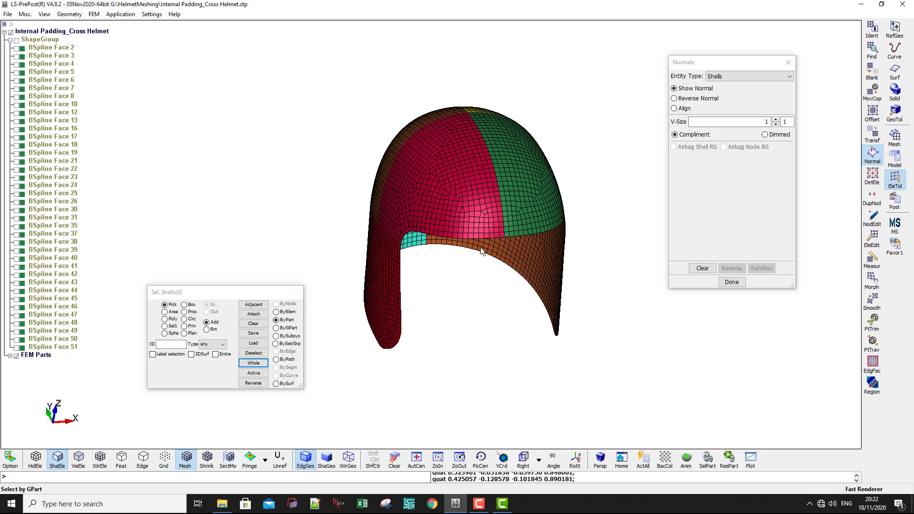
left_click_drag(481, 252, 664, 281, "ctrl")
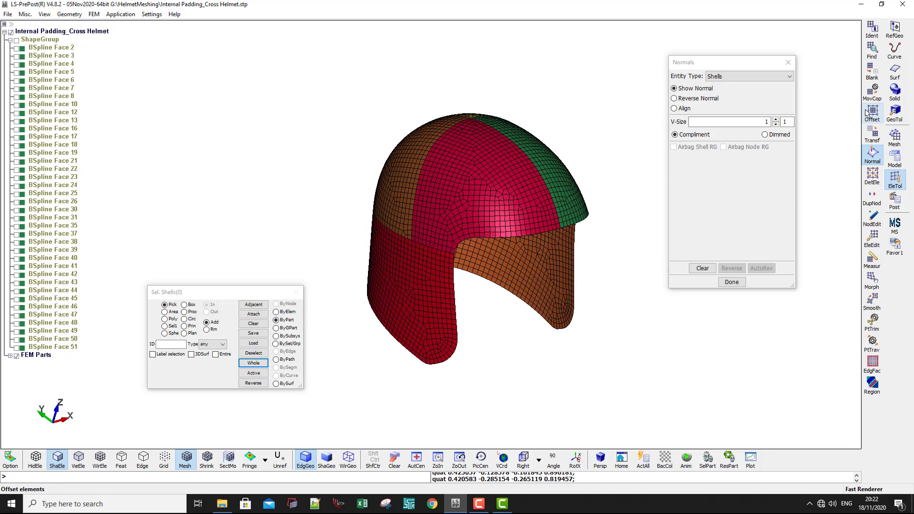
left_click(871, 93)
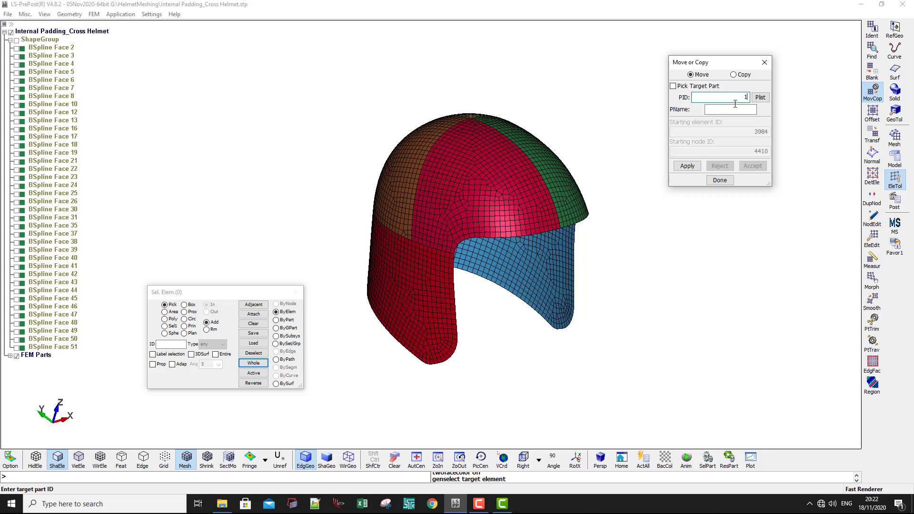
left_click(276, 320)
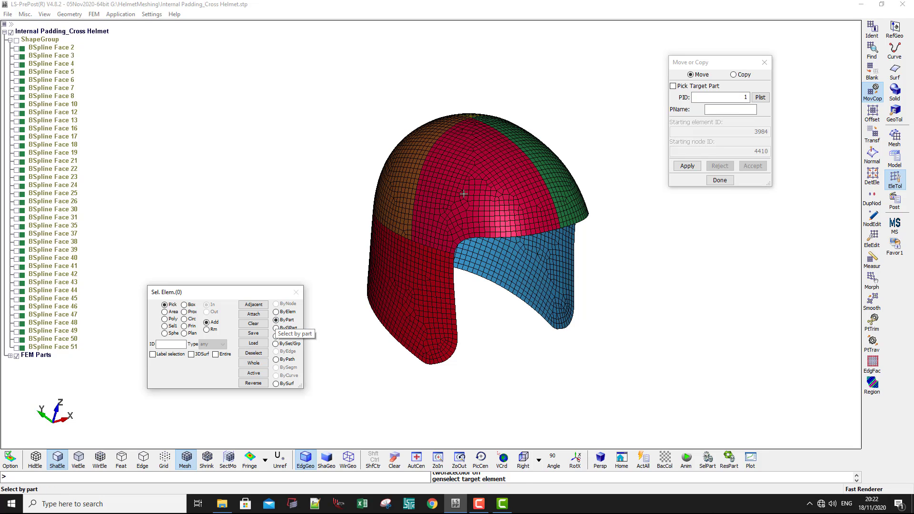
left_click(461, 194)
left_click(581, 162)
left_click_drag(490, 261, 512, 245, "ctrl")
left_click(512, 246)
left_click(540, 172)
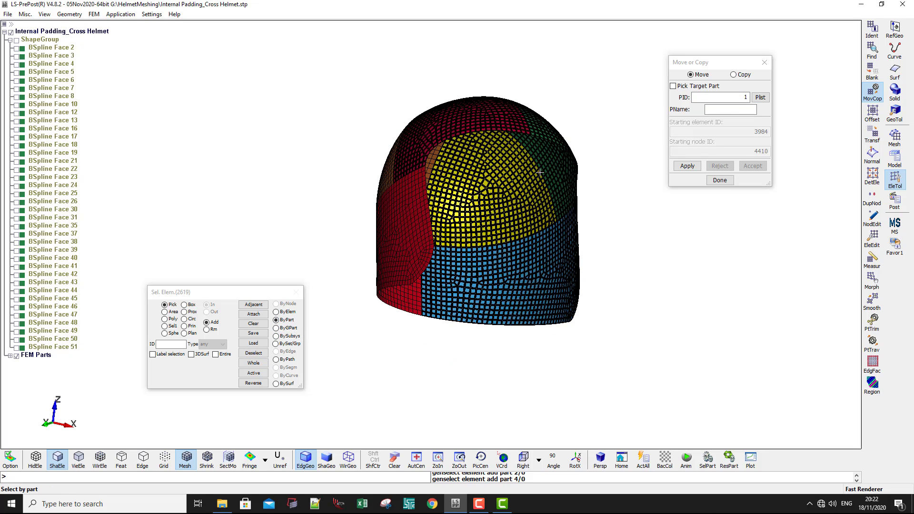
left_click(381, 218)
left_click_drag(381, 218, 637, 265, "ctrl")
left_click(687, 166)
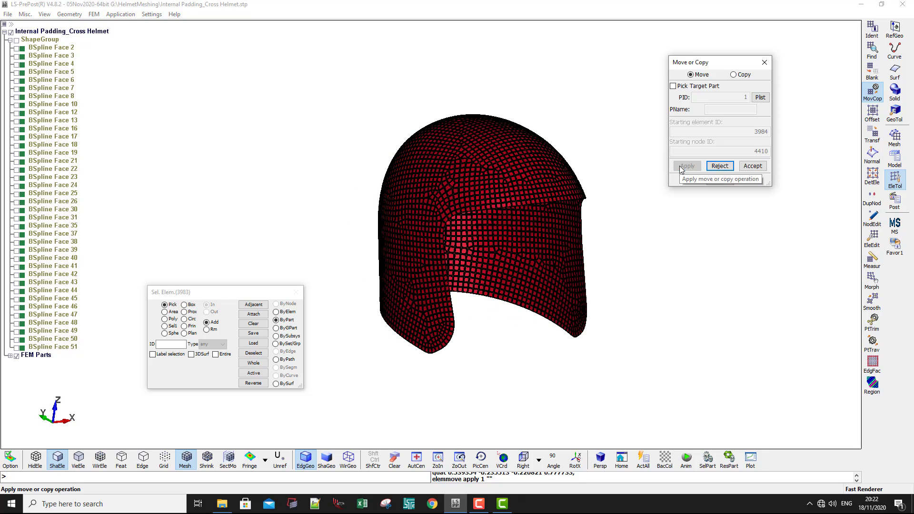
left_click(752, 166)
Check the combined part for unconnected seams in edge-line display, and restore the shaded view with mesh lines.
left_click_drag(473, 225, 568, 250, "shift")
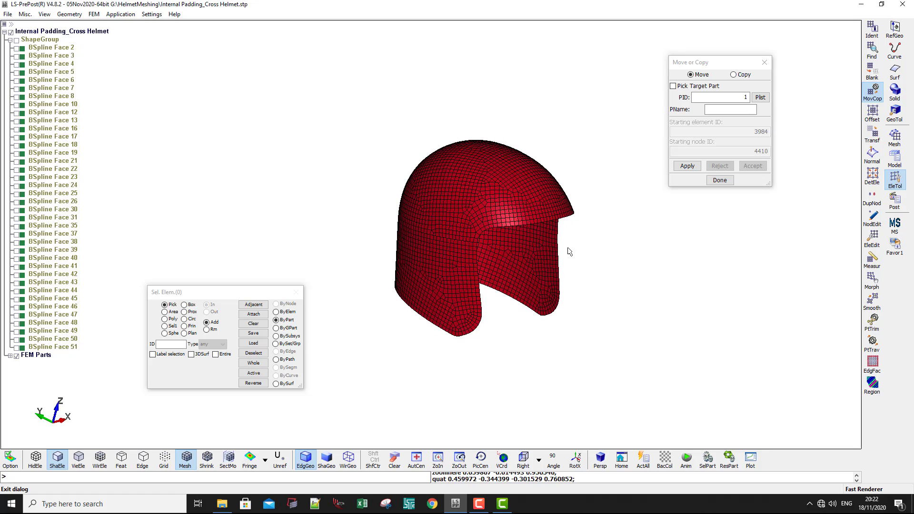
scroll(496, 261, "up", 1)
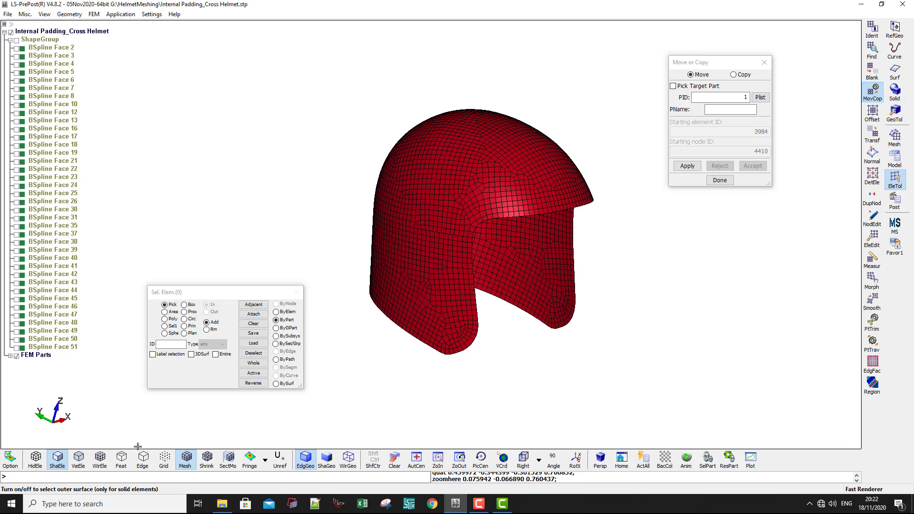
left_click(139, 463)
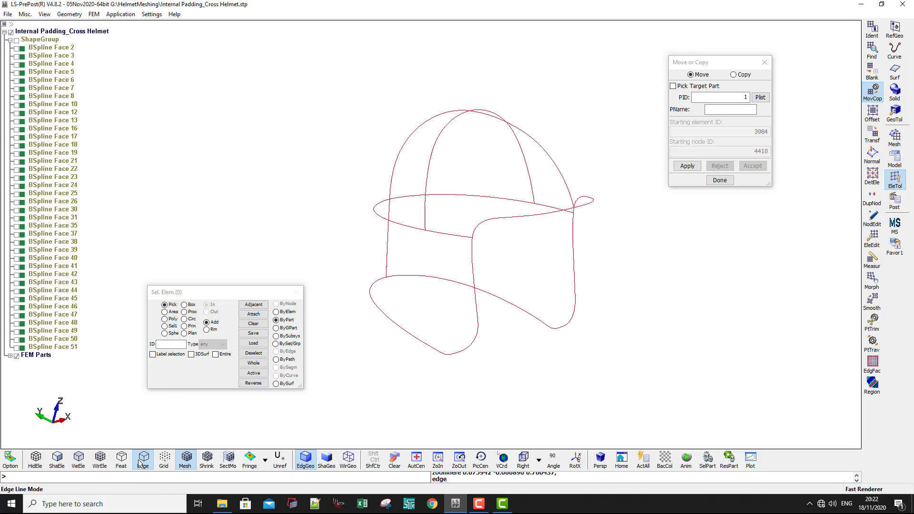
left_click_drag(464, 292, 574, 269, "ctrl")
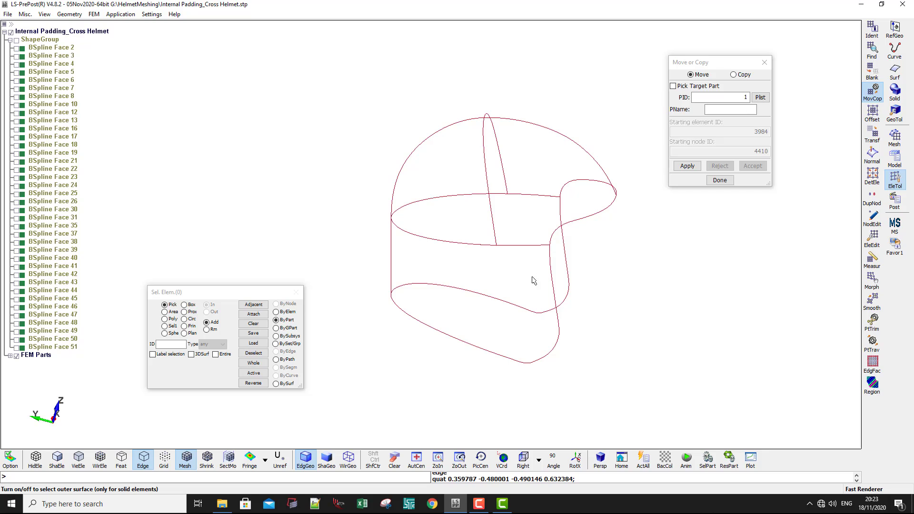
left_click_drag(533, 280, 523, 277, "ctrl")
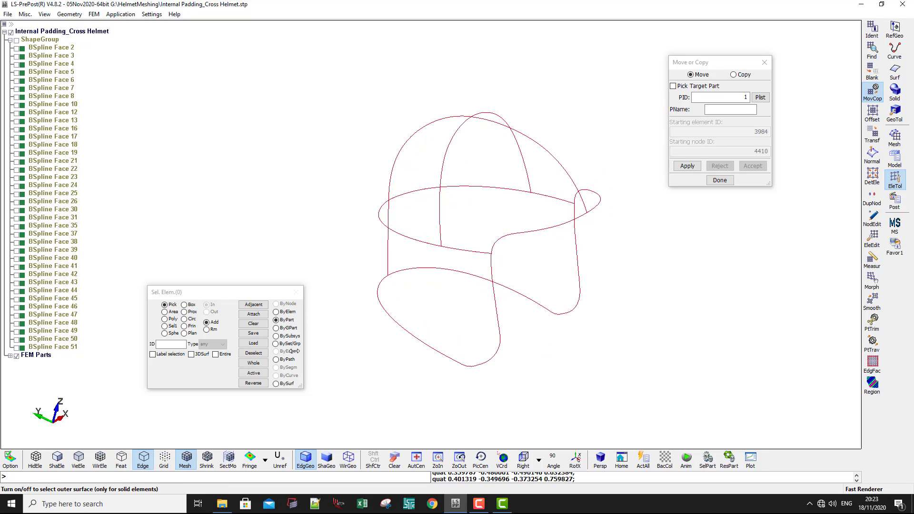
left_click(186, 459)
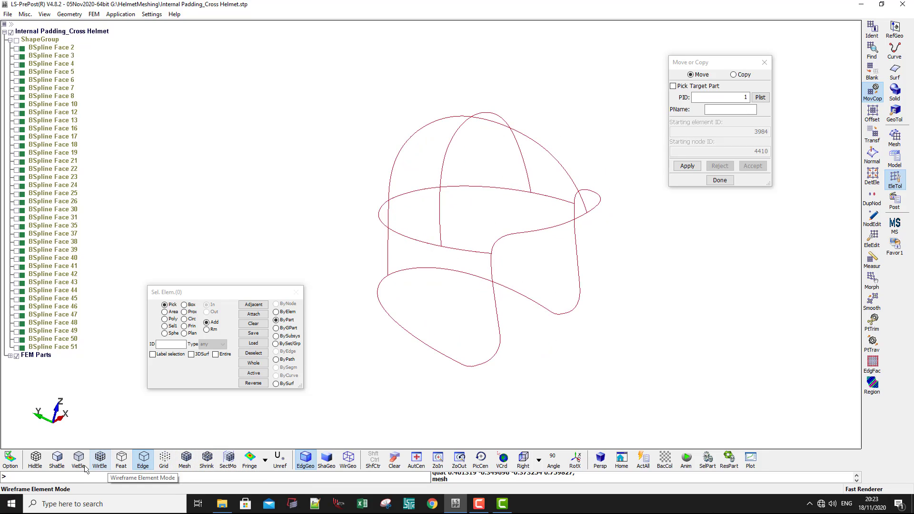
left_click(57, 459)
left_click(186, 459)
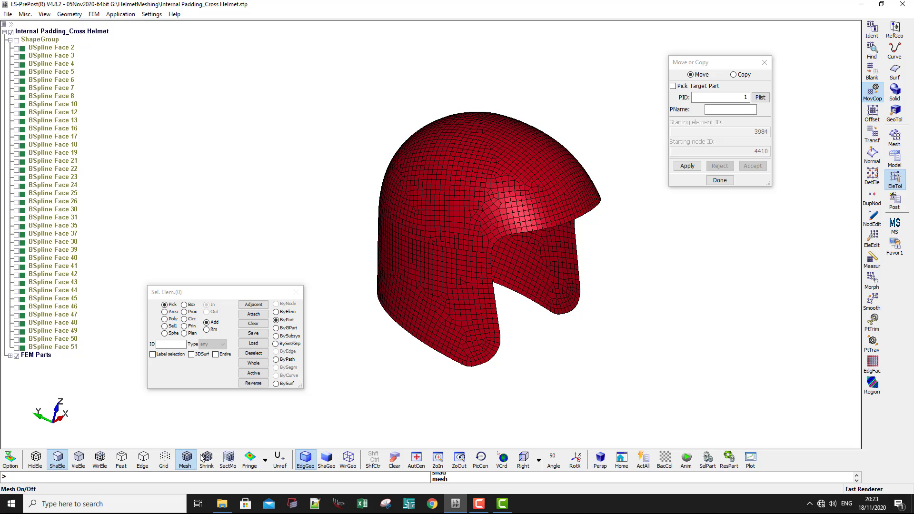
Show the mesh's duplicate nodes at the default tolerance and examine their coverage along the dome and lower seams.
scroll(469, 250, "up", 6)
scroll(578, 233, "up", 3)
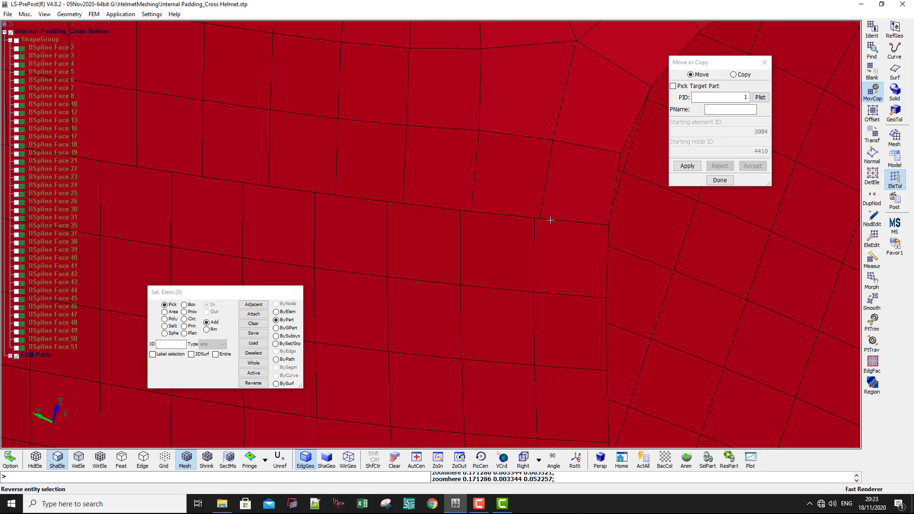
scroll(406, 227, "down", 8)
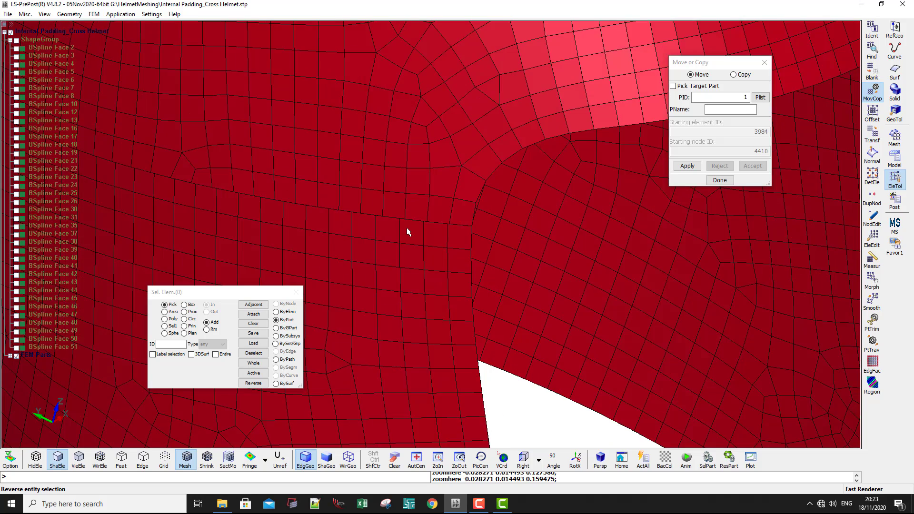
scroll(434, 241, "up", 1)
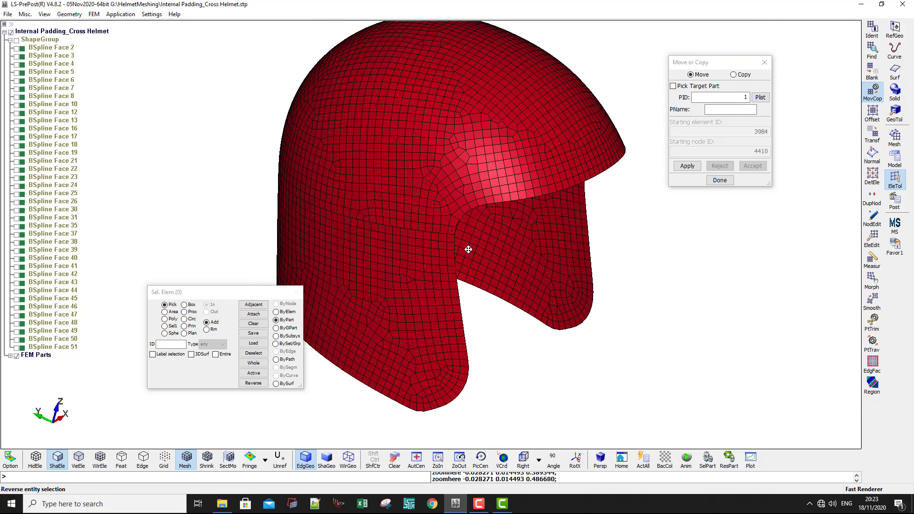
left_click(872, 196)
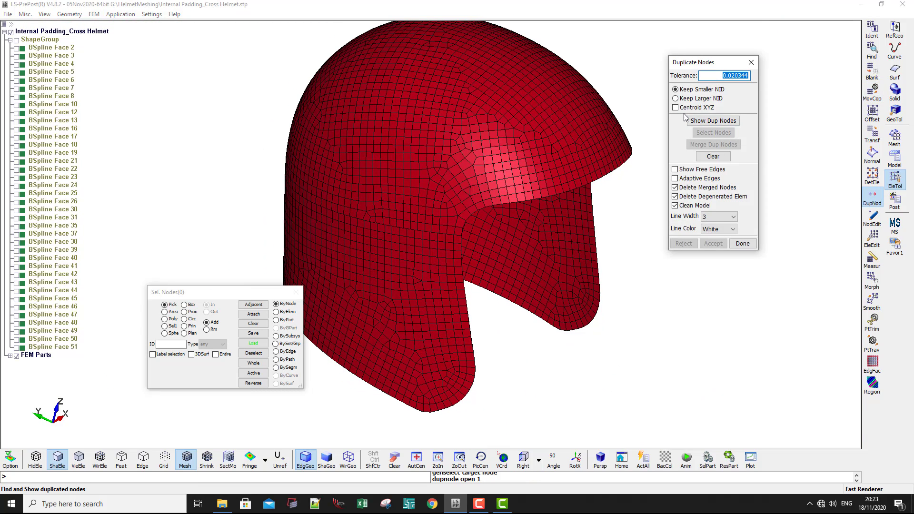
left_click(712, 122)
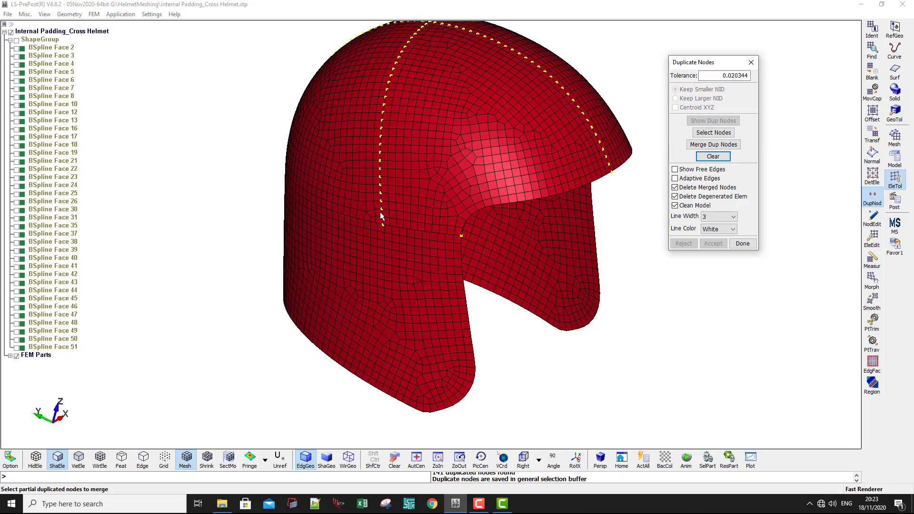
scroll(380, 212, "down", 5)
left_click_drag(380, 213, 429, 238, "shift")
scroll(407, 255, "up", 4)
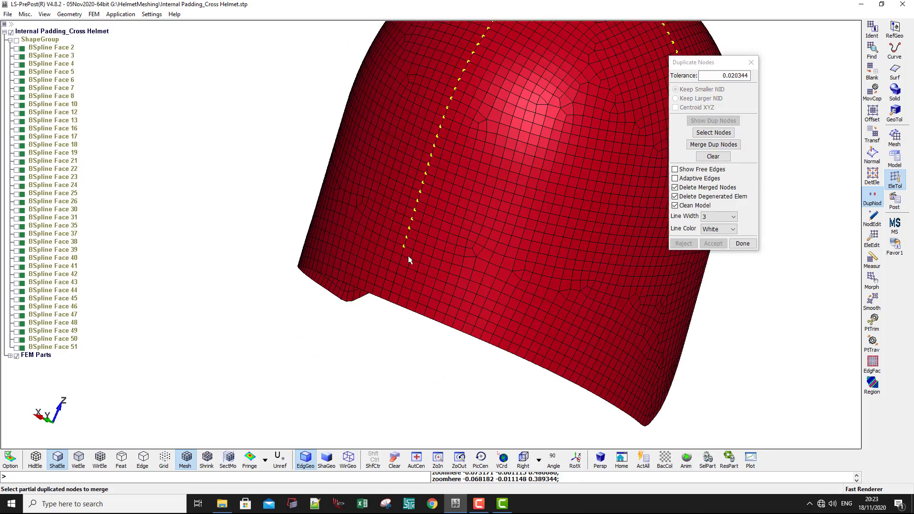
scroll(377, 231, "up", 3)
scroll(390, 235, "down", 5)
left_click_drag(513, 276, 389, 242, "shift")
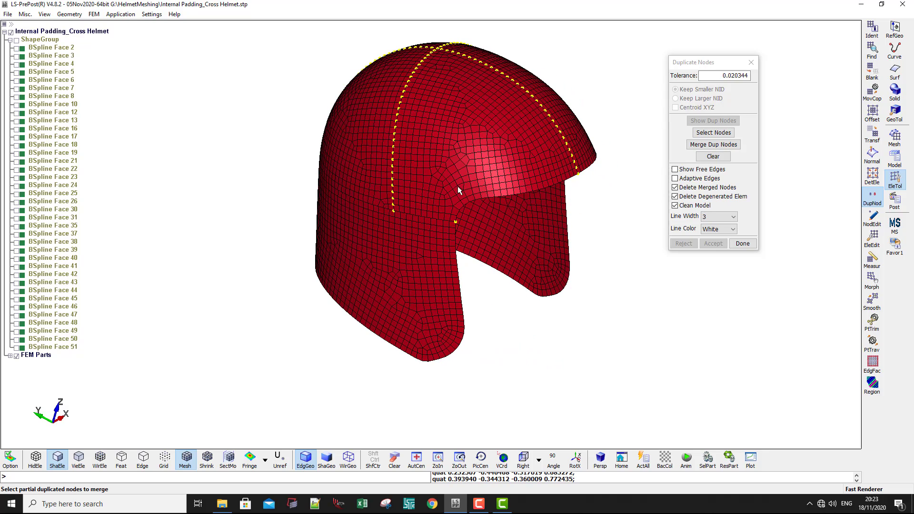
Show the mesh's duplicate nodes at a tolerance of 0.5 and examine their coverage along the dome and lower seams.
scroll(430, 237, "up", 2)
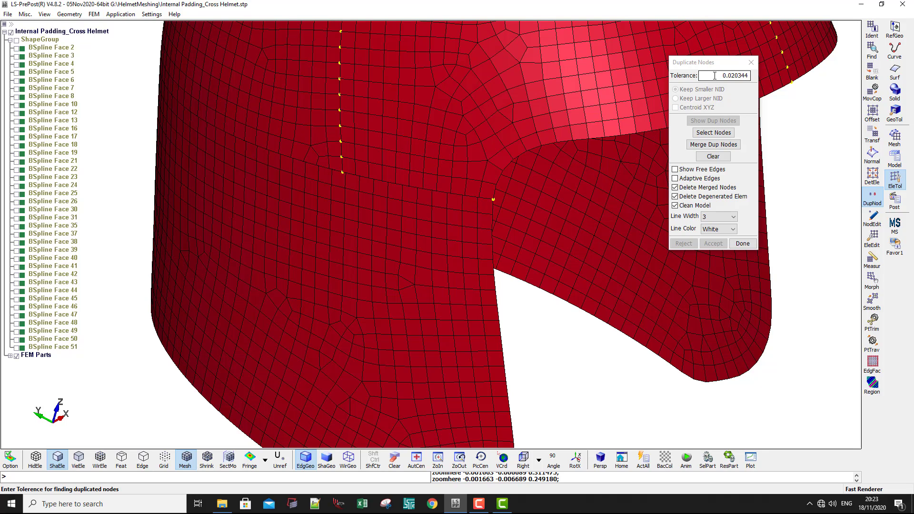
left_click_drag(728, 75, 813, 79)
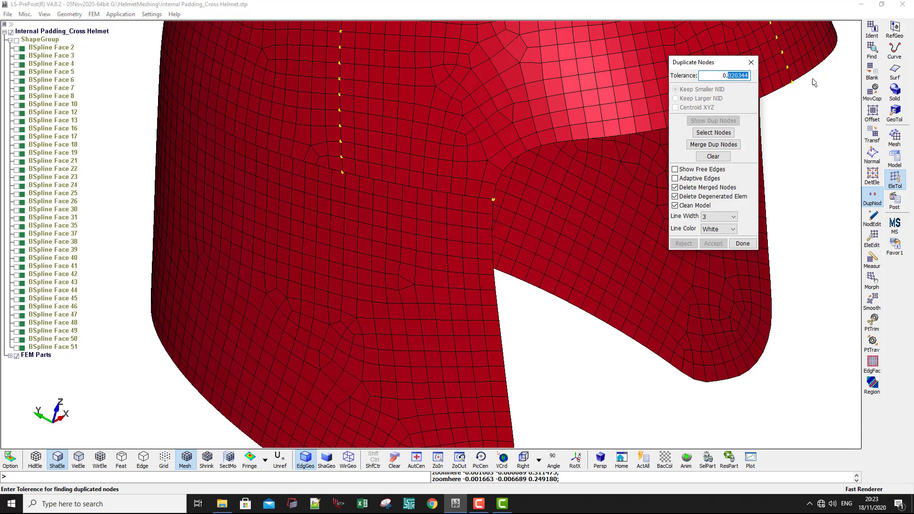
type("5")
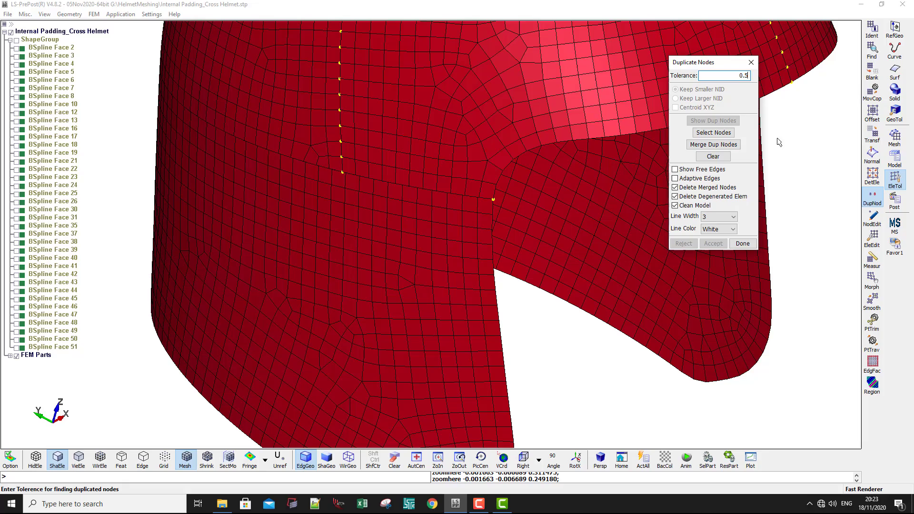
left_click(713, 157)
left_click(707, 122)
scroll(494, 207, "down", 4)
left_click_drag(433, 231, 504, 248, "shift")
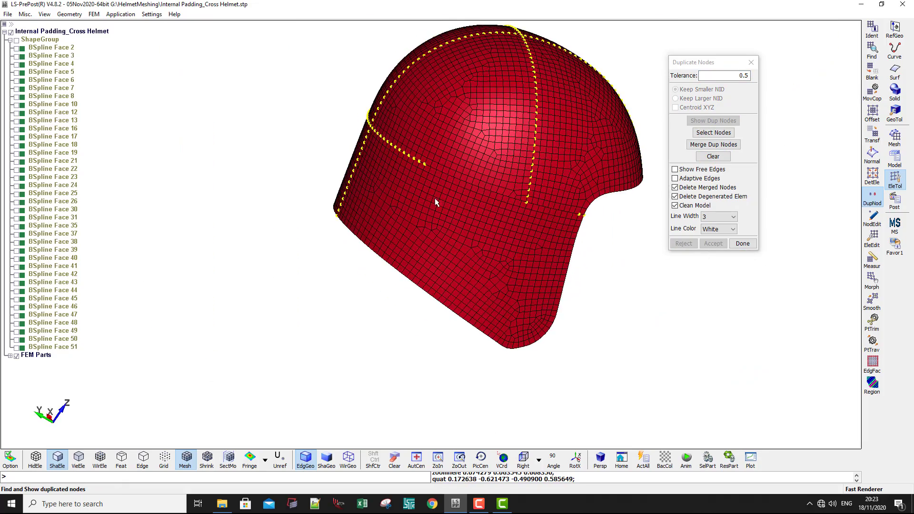
left_click_drag(435, 198, 666, 226, "shift")
left_click_drag(413, 114, 614, 181, "shift")
Raise the duplicate node tolerance to 1, show the matching nodes and check the seam above the cheek flap.
left_click_drag(735, 75, 803, 77)
left_click(713, 156)
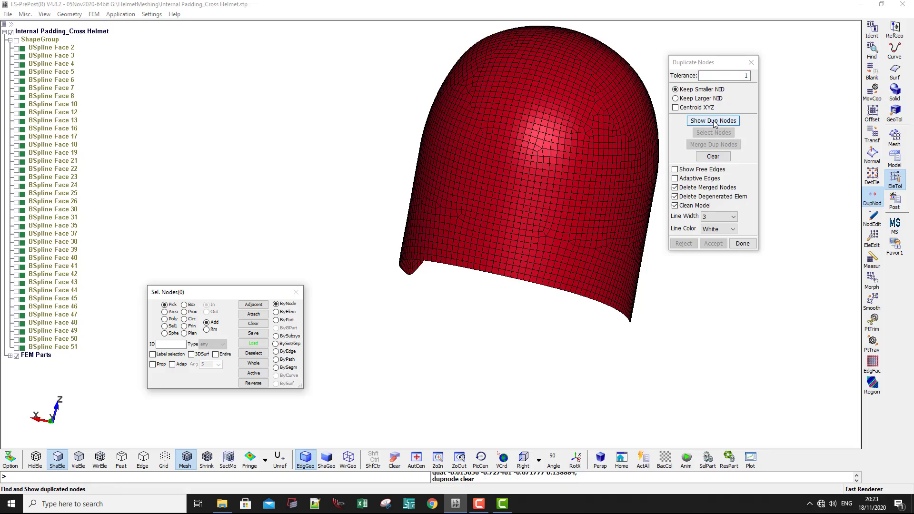
left_click(713, 122)
left_click_drag(524, 204, 493, 155, "shift")
scroll(494, 155, "up", 2)
Show the duplicate nodes at a tolerance of 1.5, merge them all and accept the merge.
left_click_drag(743, 75, 819, 72)
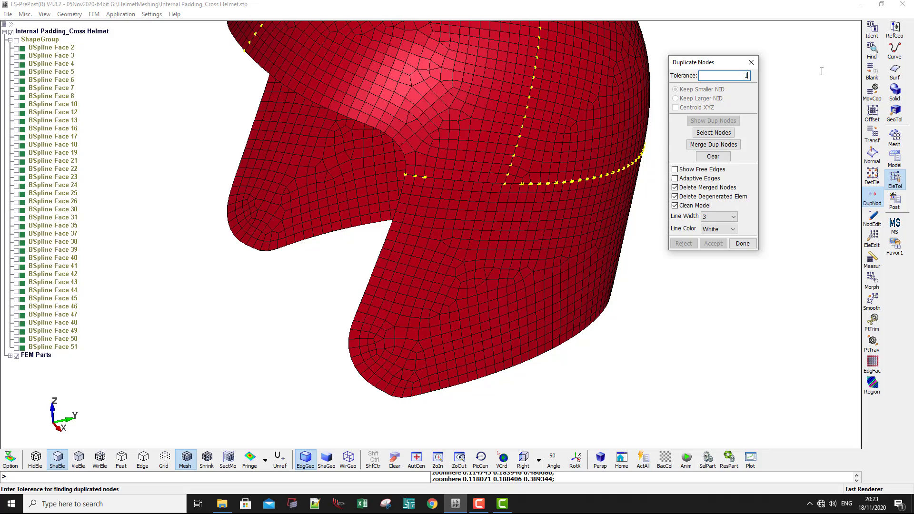
left_click(713, 156)
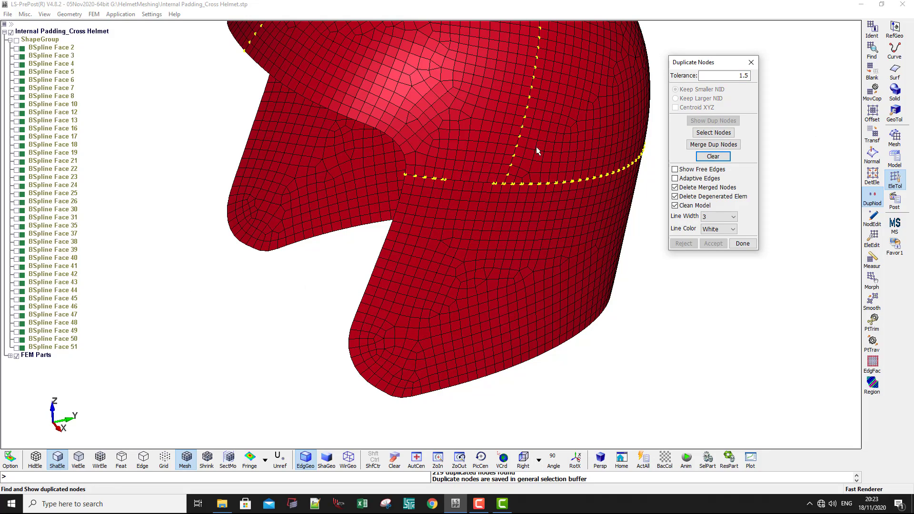
scroll(536, 147, "down", 3)
left_click_drag(488, 176, 518, 204, "ctrl")
scroll(487, 170, "up", 3)
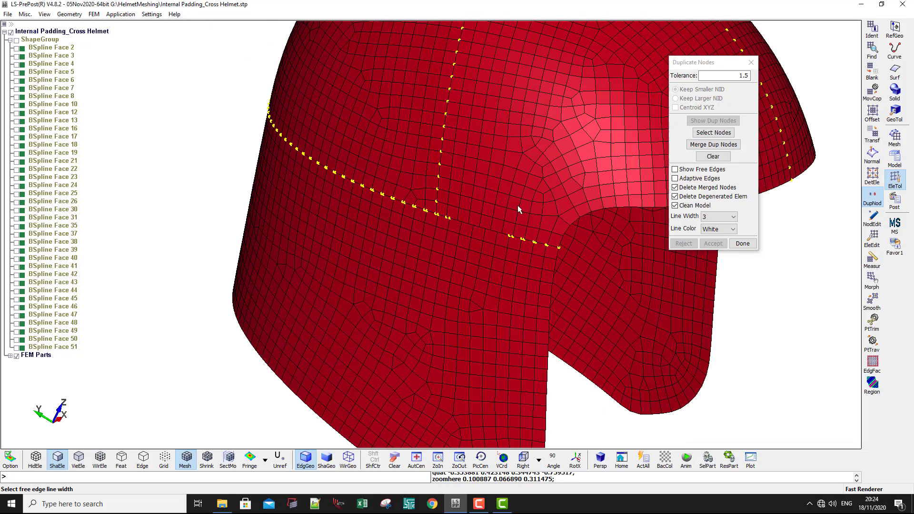
left_click(713, 145)
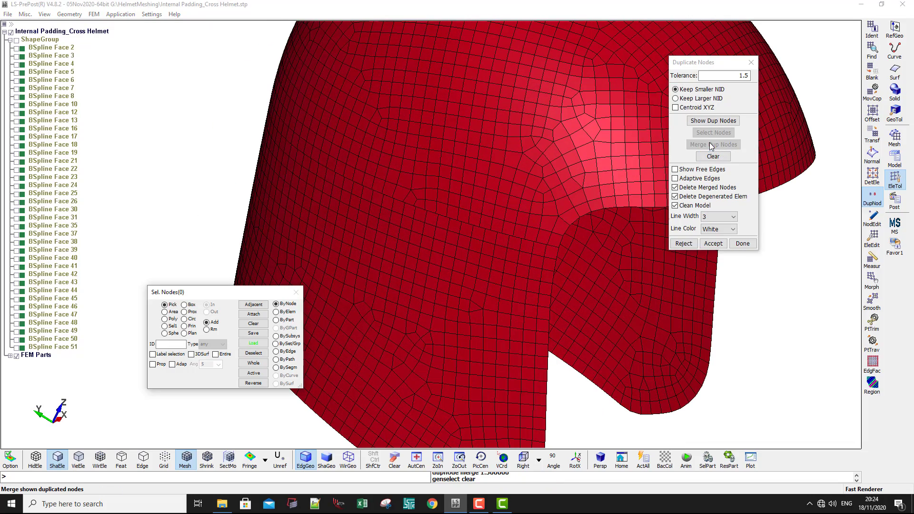
left_click(712, 244)
Check the whole helmet mesh for unconnected seams in edge-line display and restore the shaded element view.
scroll(512, 201, "down", 5)
mouse_move(512, 201)
left_mouse_down("ctrl")
mouse_move(507, 238)
mouse_move(483, 223)
left_mouse_up("ctrl")
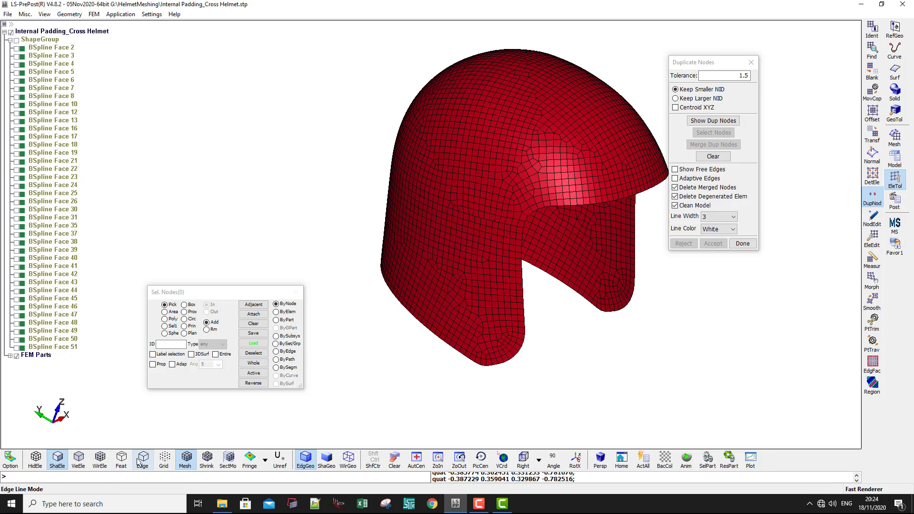
left_click(143, 459)
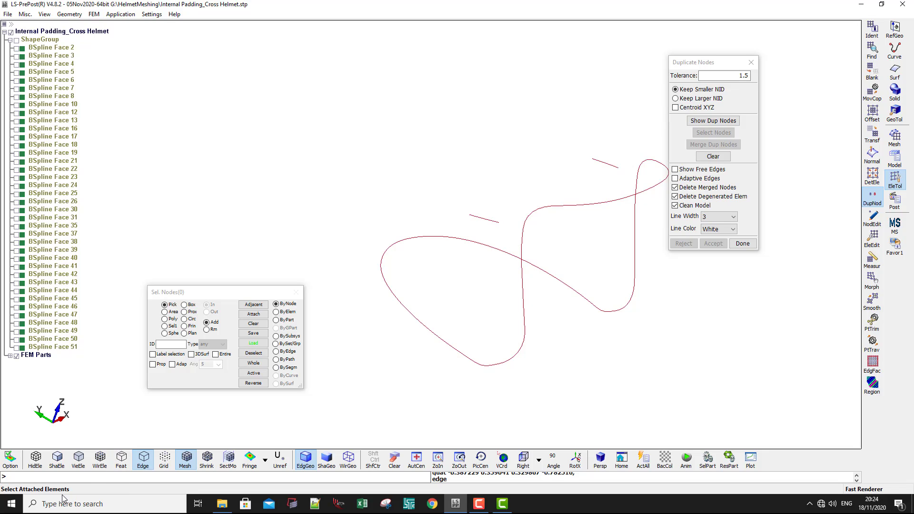
left_click(57, 463)
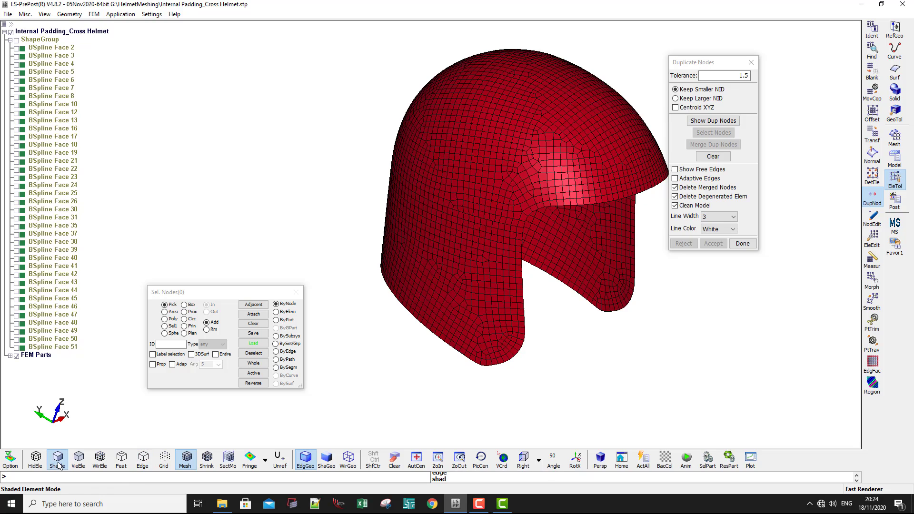
Show the remaining duplicate nodes at a tolerance of 5 and again at a tolerance of 2.
scroll(499, 208, "up", 3)
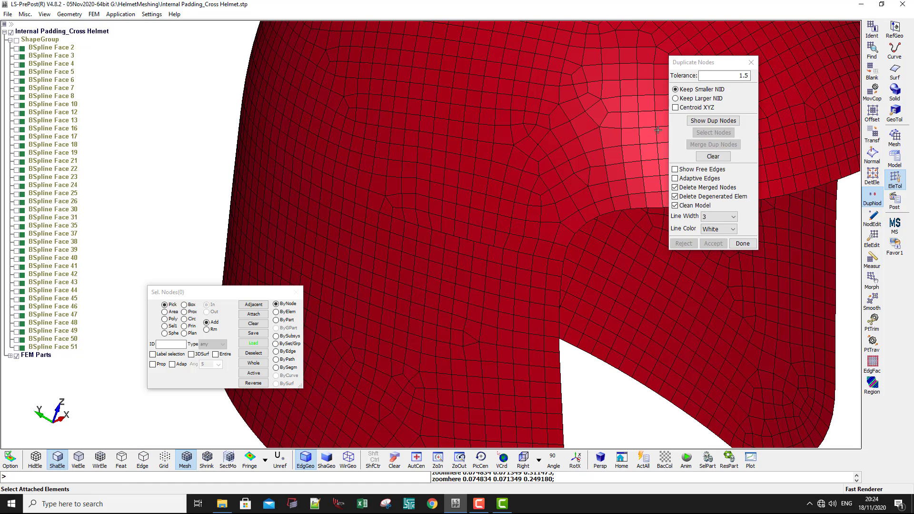
left_click(713, 123)
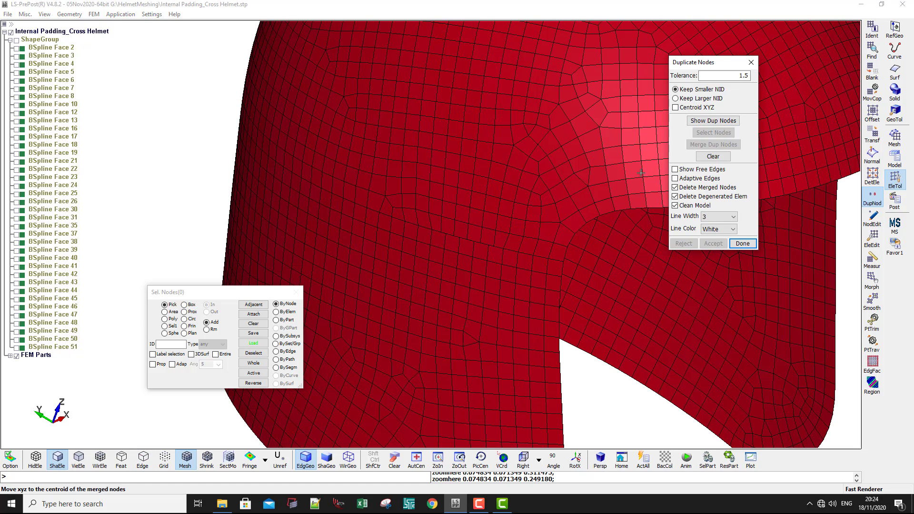
left_click(740, 76)
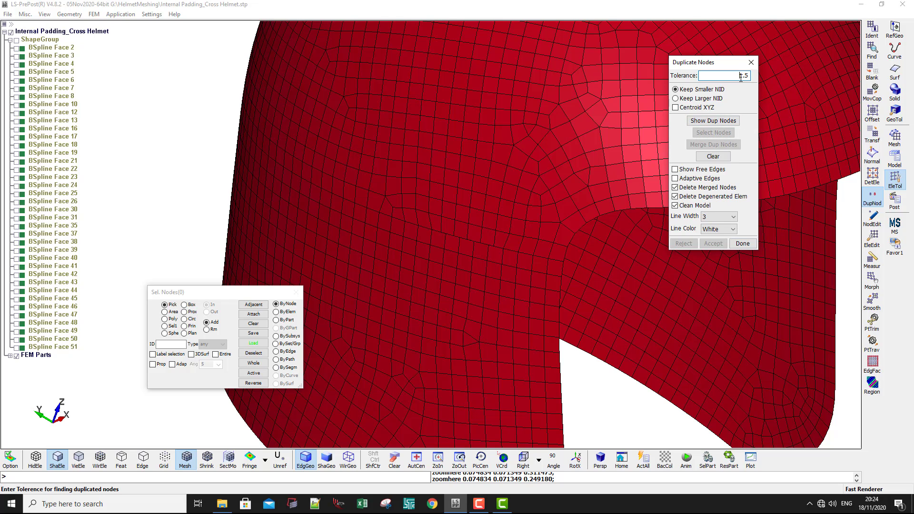
left_click(713, 120)
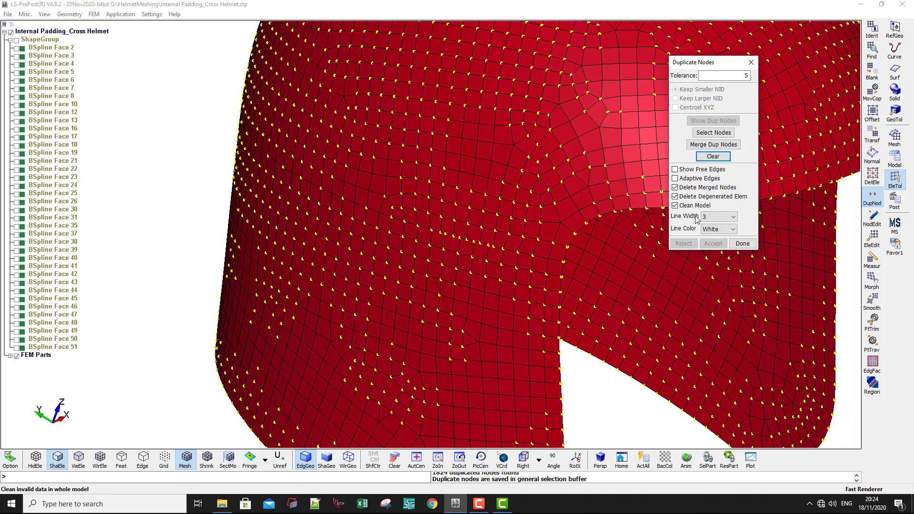
left_click(735, 76)
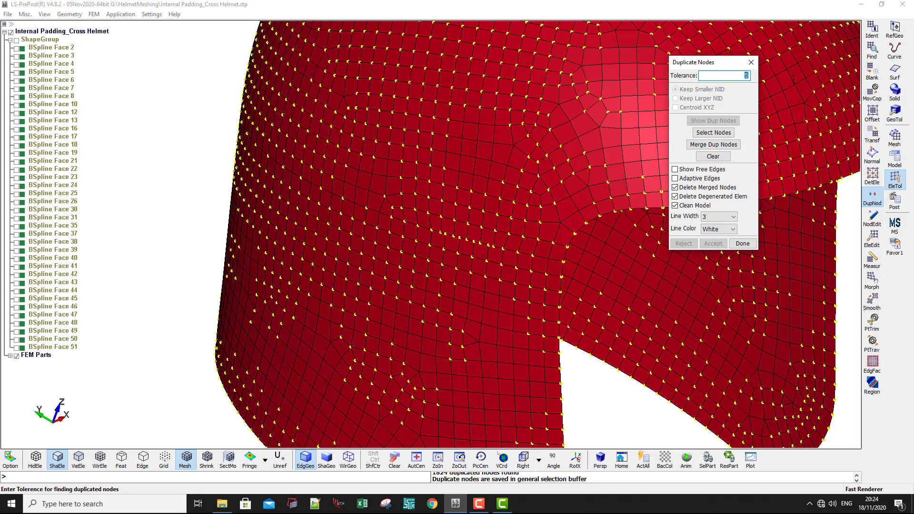
left_click(713, 156)
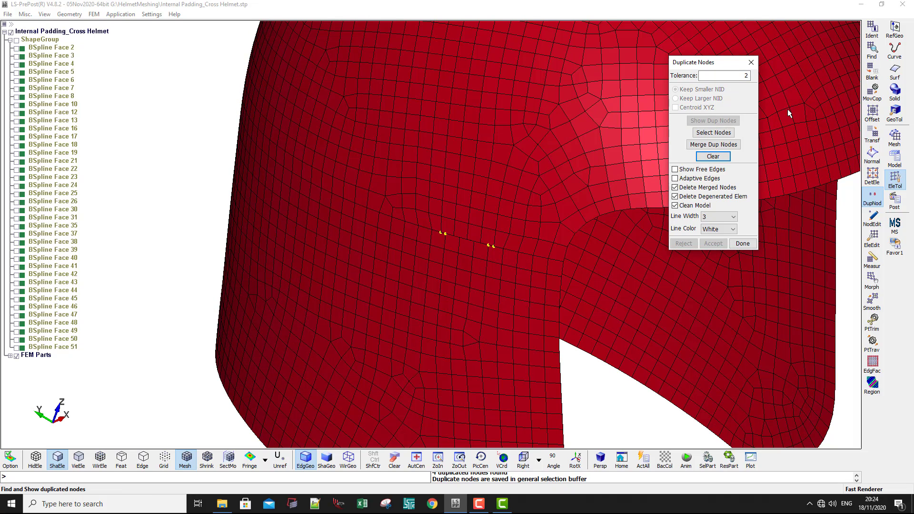
Show the duplicate nodes at a tolerance of 3 and examine where they lie on the side seams, dome and cheek flaps.
double_click(734, 75)
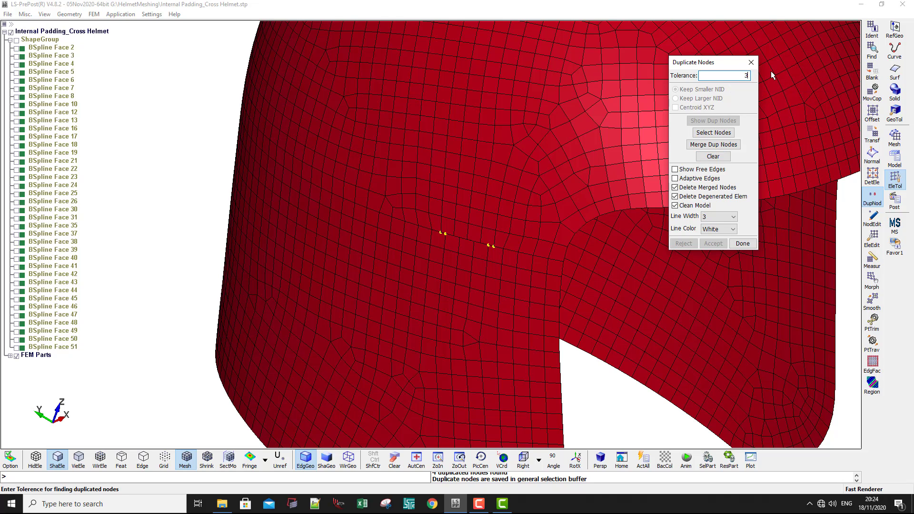
type("3")
key("Return")
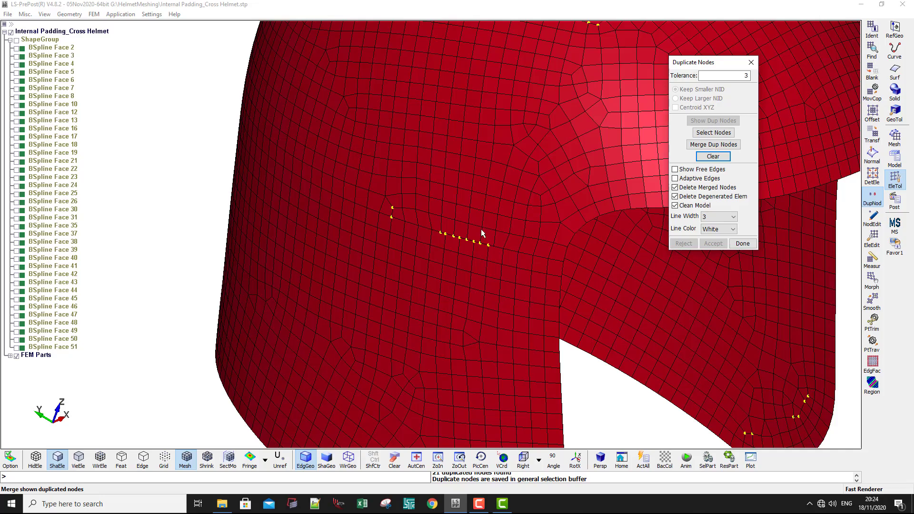
scroll(468, 246, "down", 2)
left_click_drag(488, 246, 388, 309, "shift")
middle_click_drag(669, 256, 532, 241, "shift")
scroll(532, 241, "up", 2)
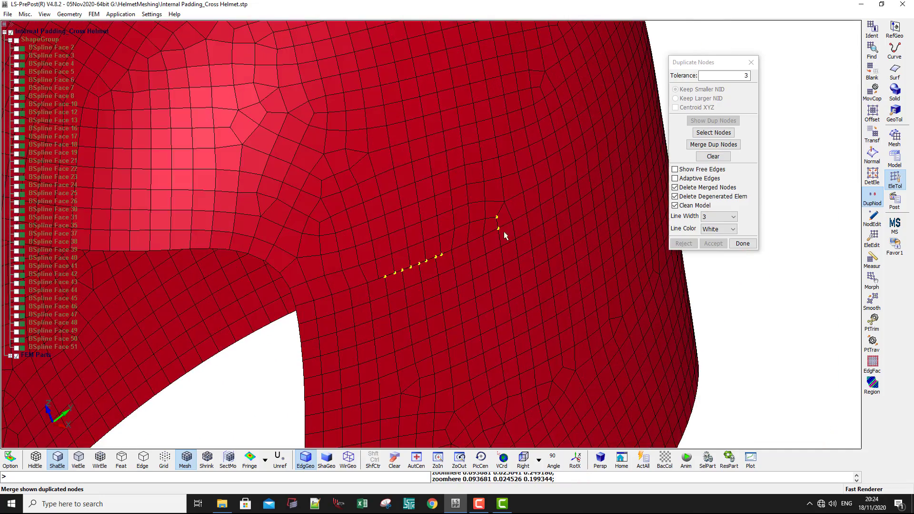
scroll(506, 247, "down", 4)
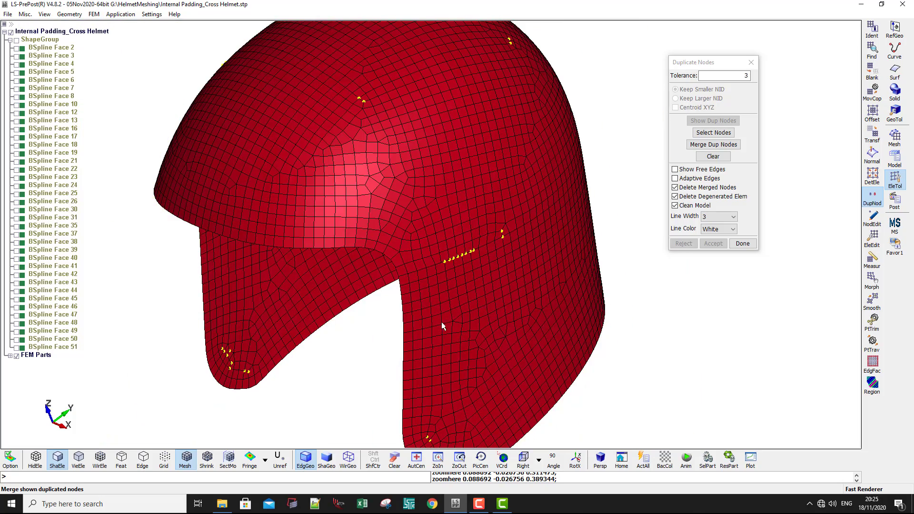
left_click_drag(455, 336, 480, 331, "shift")
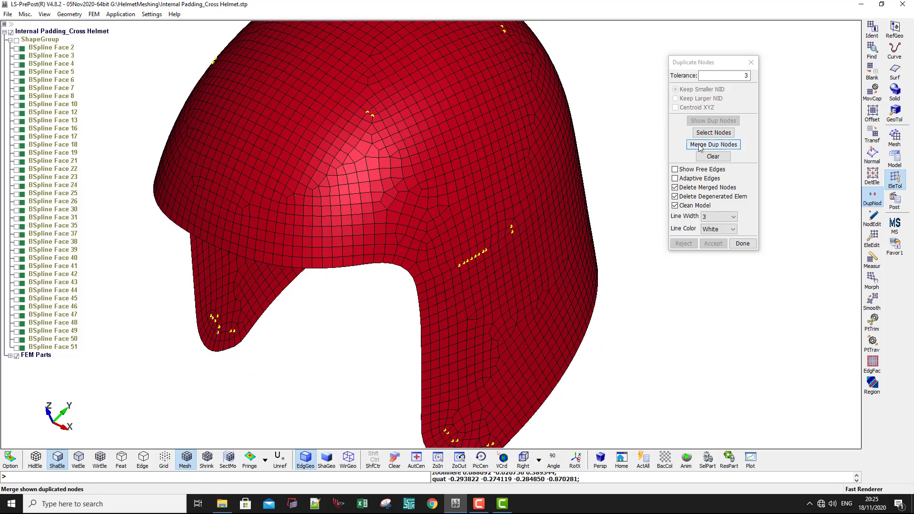
Clear the preselected nodes and area-select only the duplicate nodes along the open seam above one cheek flap.
left_click(700, 134)
scroll(513, 250, "up", 3)
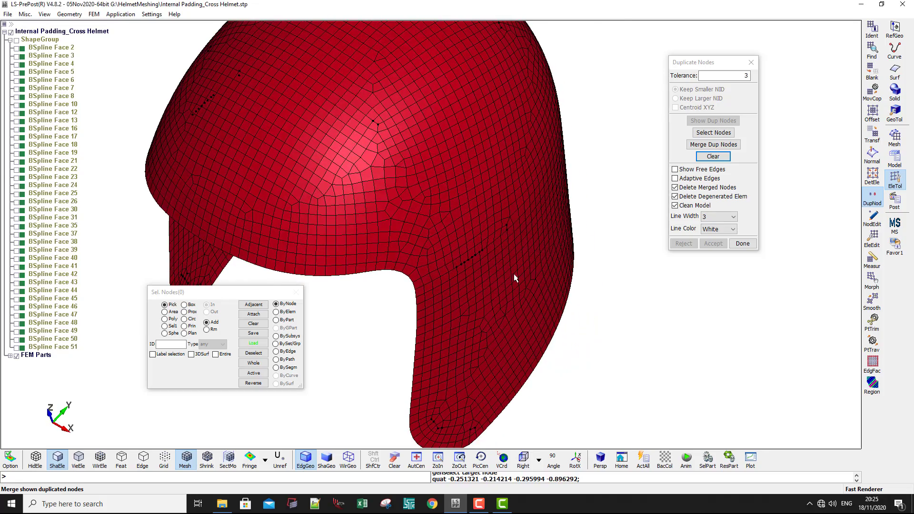
left_click(164, 311)
left_click(253, 323)
scroll(472, 269, "up", 2)
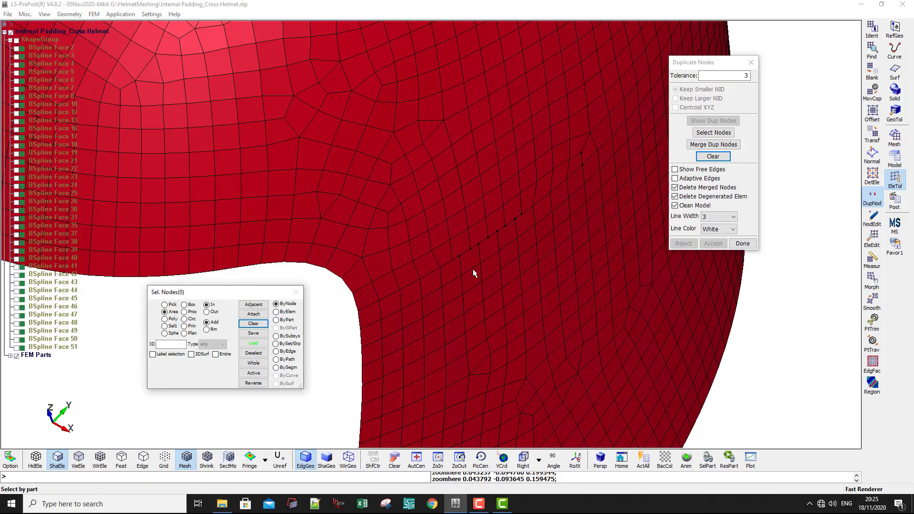
left_click_drag(446, 270, 543, 191)
Examine the unselected duplicate nodes on the helmet's opposite side seam and on the front of the dome.
scroll(546, 229, "down", 4)
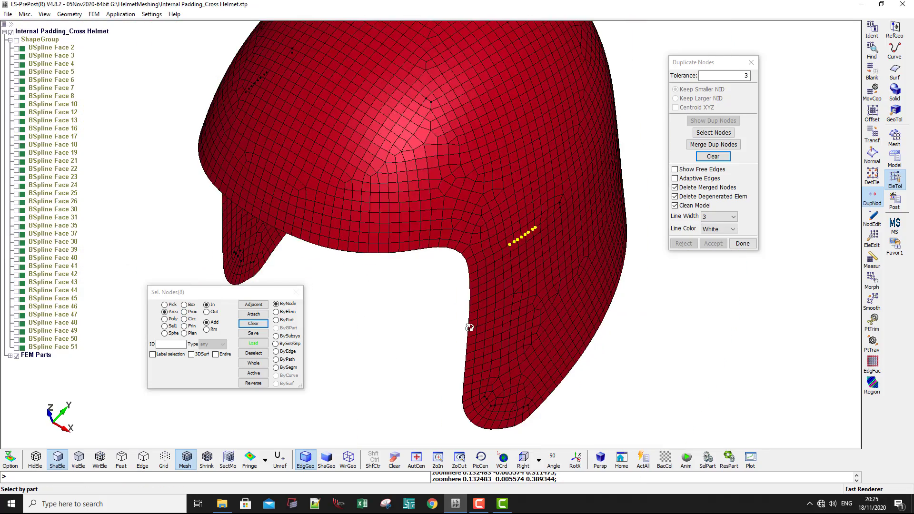
left_click_drag(468, 325, 644, 366, "shift")
scroll(481, 189, "up", 2)
scroll(438, 260, "up", 2)
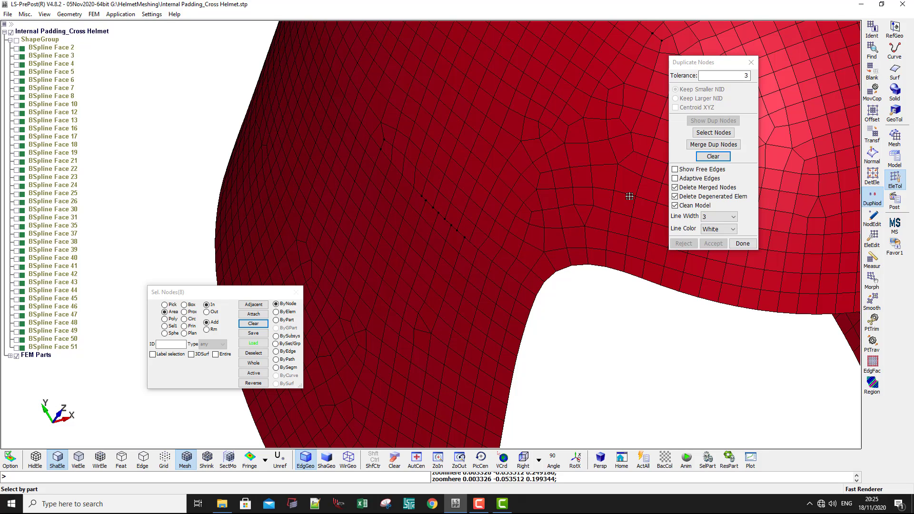
left_click(704, 148)
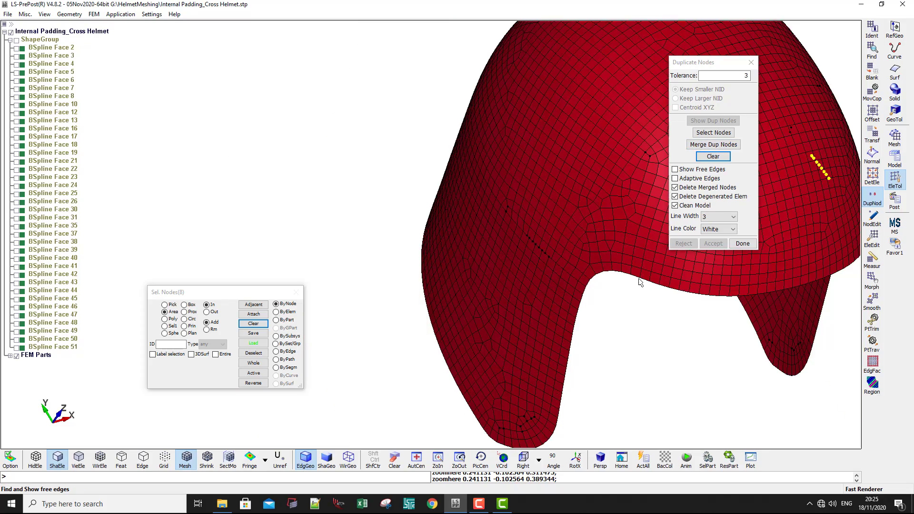
left_click_drag(674, 326, 348, 331, "shift")
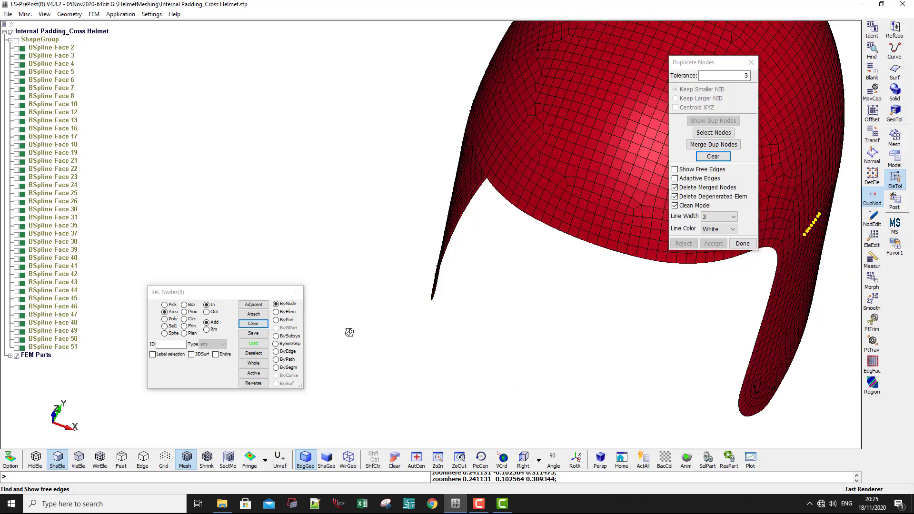
right_click_drag(767, 299, 434, 377, "shift")
left_click_drag(434, 378, 418, 306, "shift")
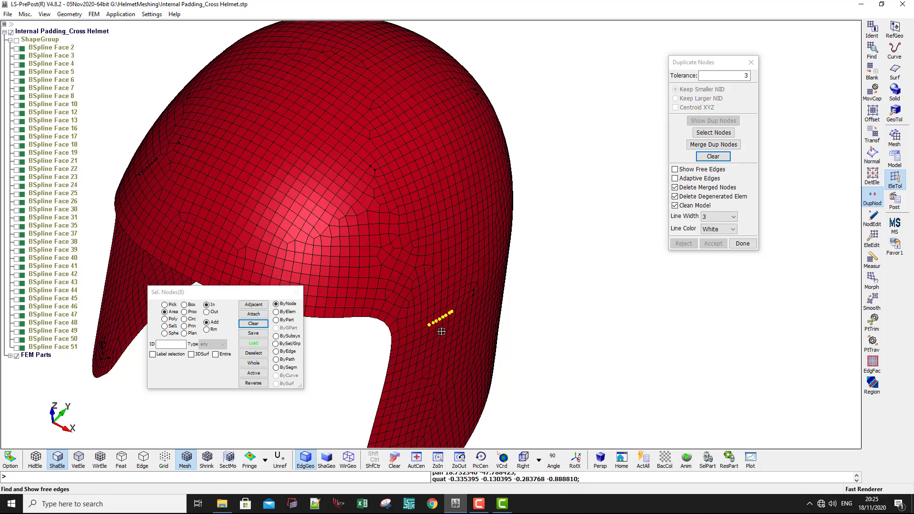
scroll(372, 171, "up", 4)
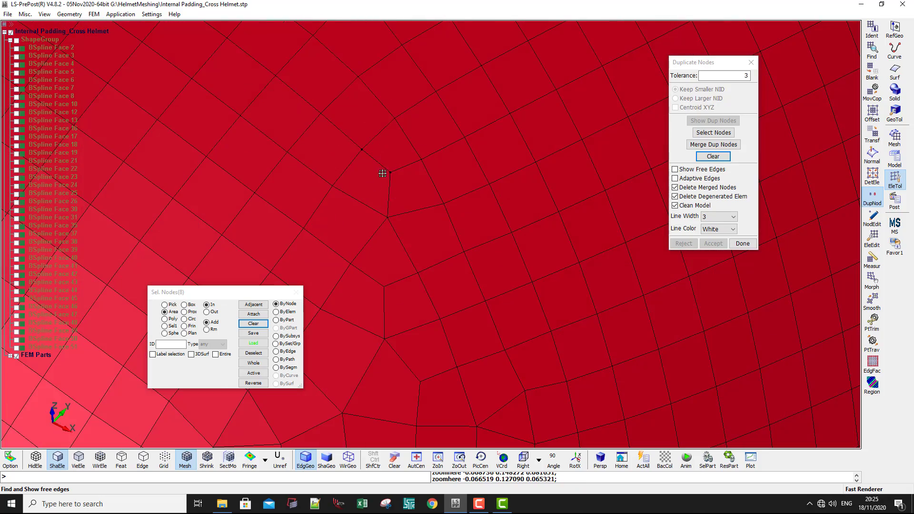
scroll(418, 270, "down", 2)
scroll(418, 267, "down", 3)
right_click_drag(503, 210, 567, 113, "shift")
left_click_drag(566, 113, 497, 190, "shift")
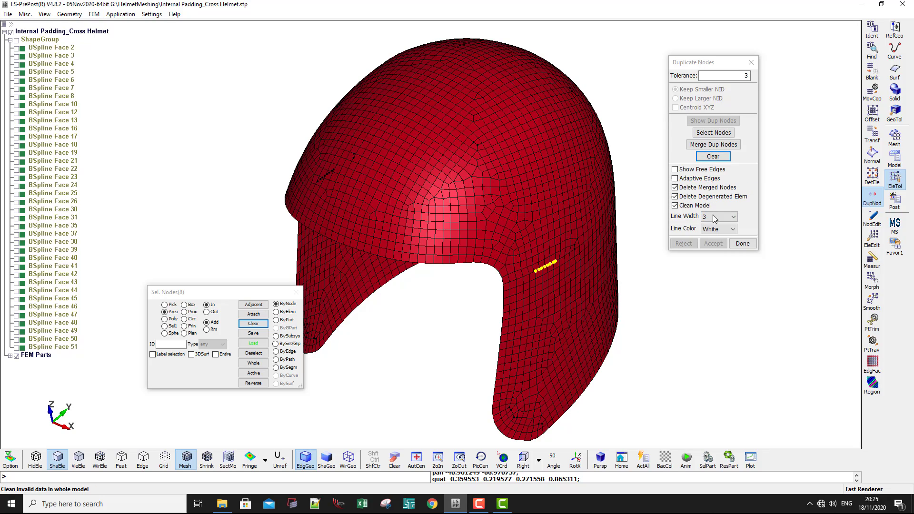
Merge the selected side-seam nodes at a tolerance of 3, accept the merge and inspect the joined seam.
left_click(703, 145)
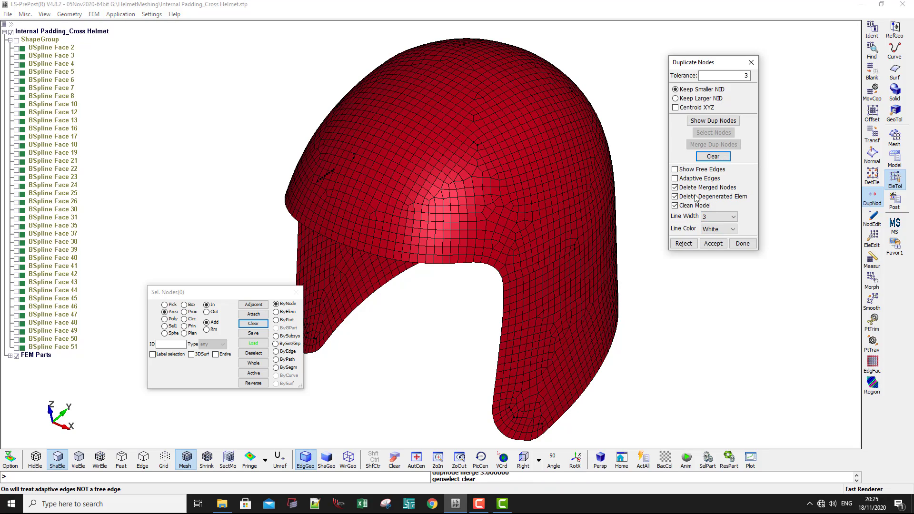
left_click(713, 243)
scroll(530, 301, "up", 3)
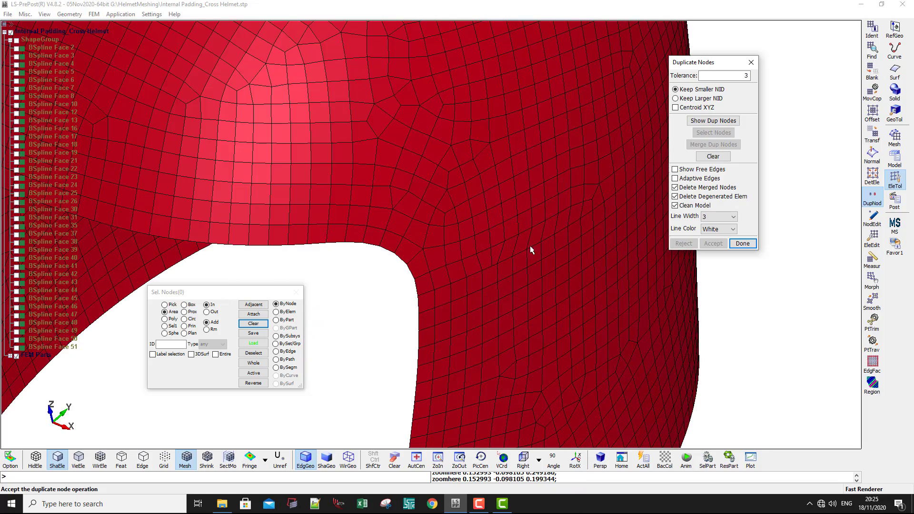
scroll(600, 253, "down", 2)
left_click_drag(602, 304, 667, 300, "shift")
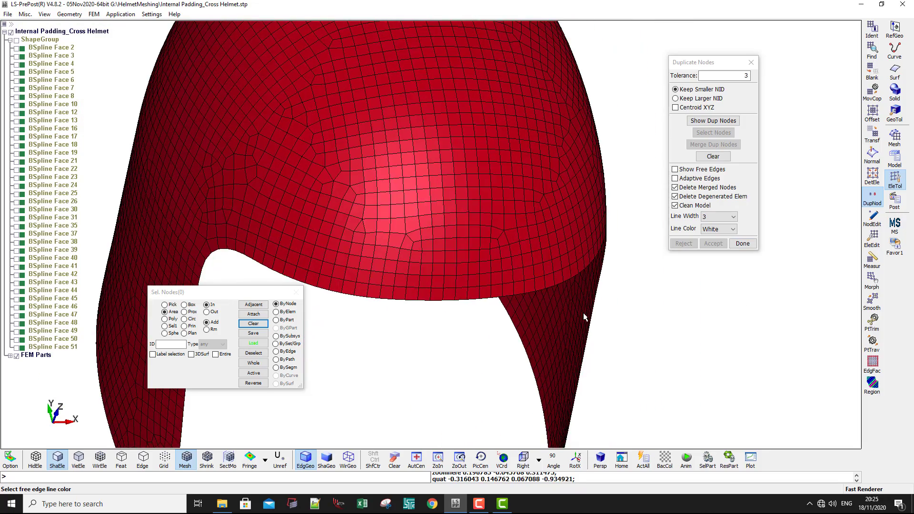
Replace three stray seam nodes above one cheek flap with their neighbouring nodes using the At Node2 option, and accept the replacements.
scroll(584, 313, "down", 1)
middle_click_drag(391, 359, 481, 353, "shift")
left_click_drag(481, 352, 493, 289, "shift")
scroll(484, 336, "up", 3)
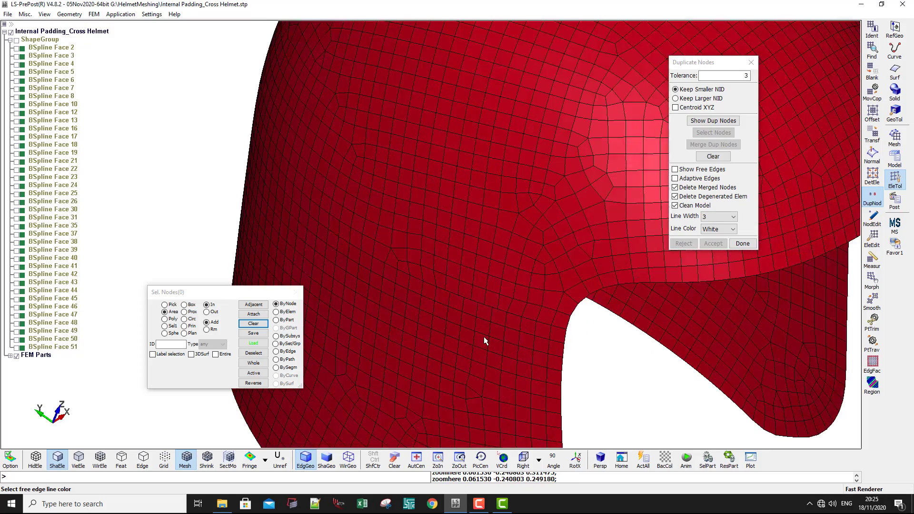
left_click(872, 217)
left_click(717, 75)
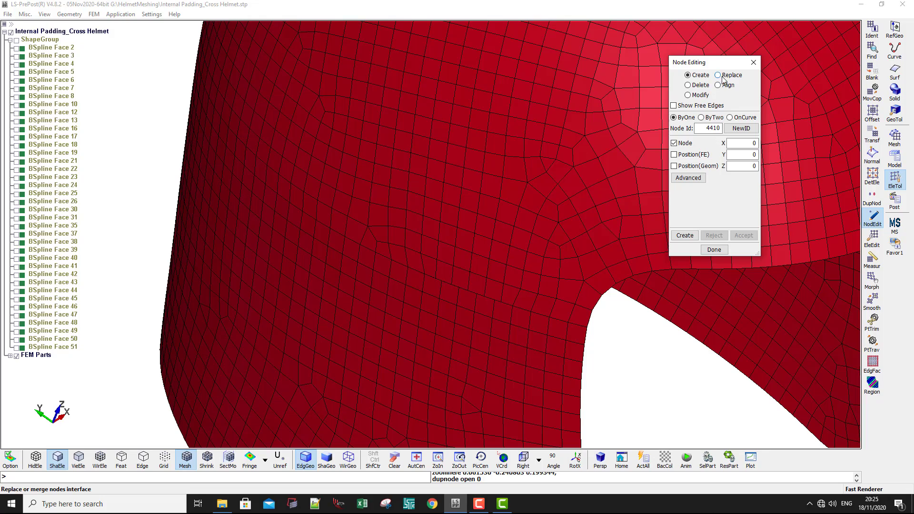
scroll(409, 313, "up", 4)
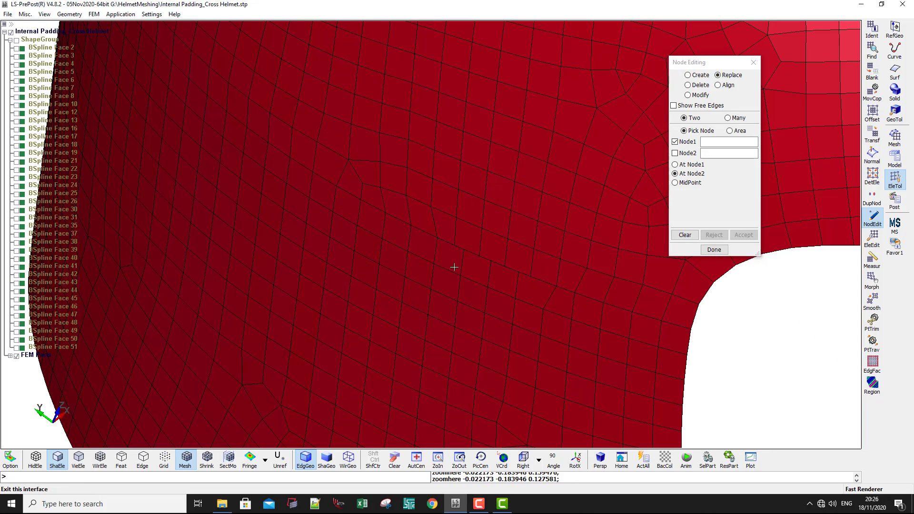
scroll(457, 248, "up", 2)
left_click(461, 245)
left_click(464, 249)
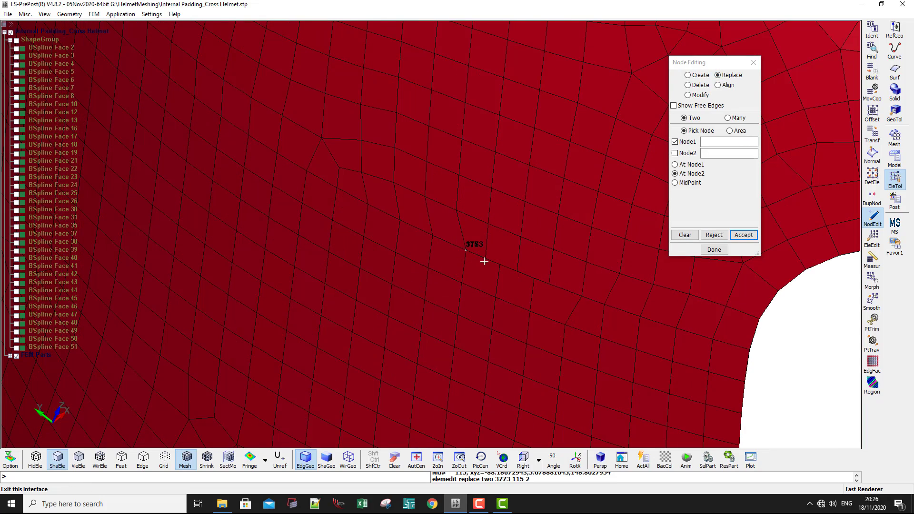
left_click(499, 263)
left_click(500, 264)
left_click(533, 279)
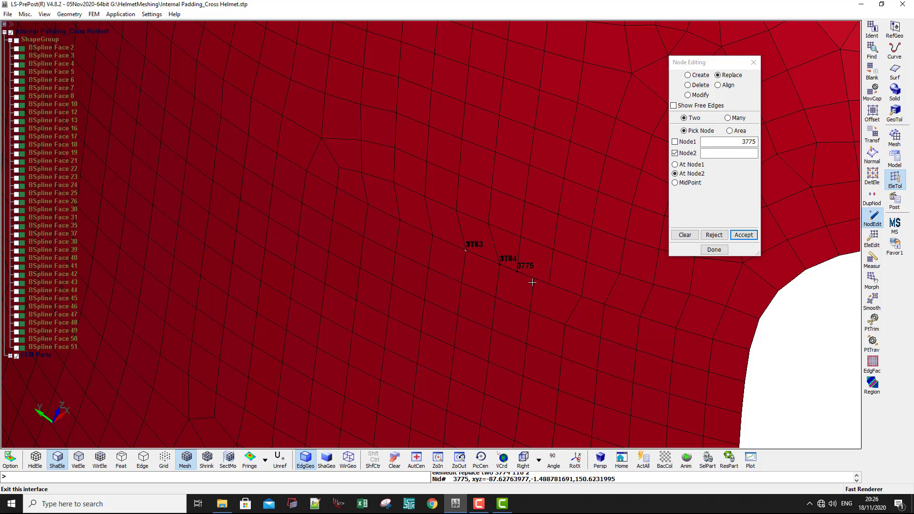
left_click(533, 278)
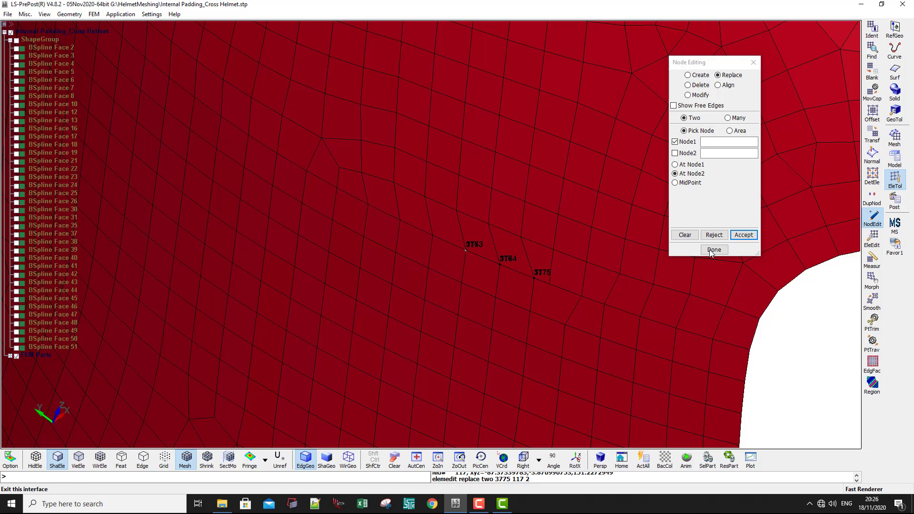
left_click(744, 235)
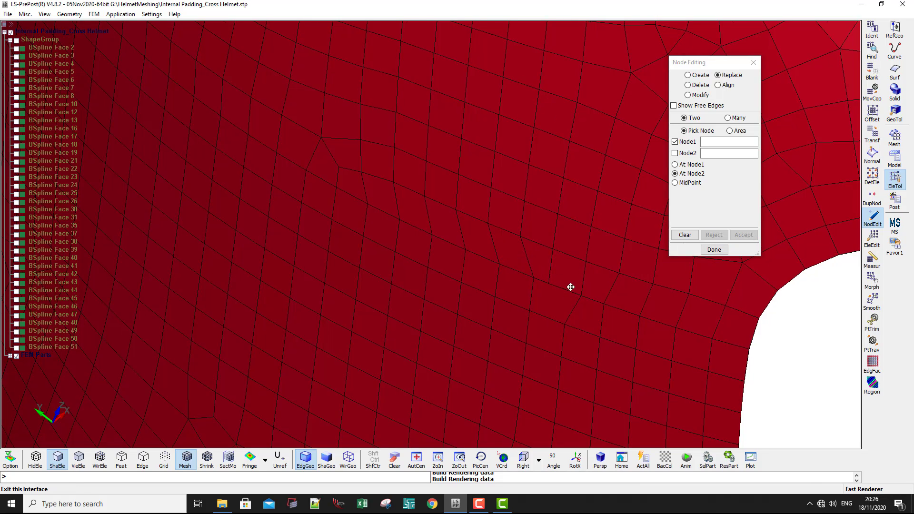
Delete the two distorted shell elements beside the replaced seam nodes and make the deletion permanent.
middle_click_drag(571, 287, 524, 302, "ctrl")
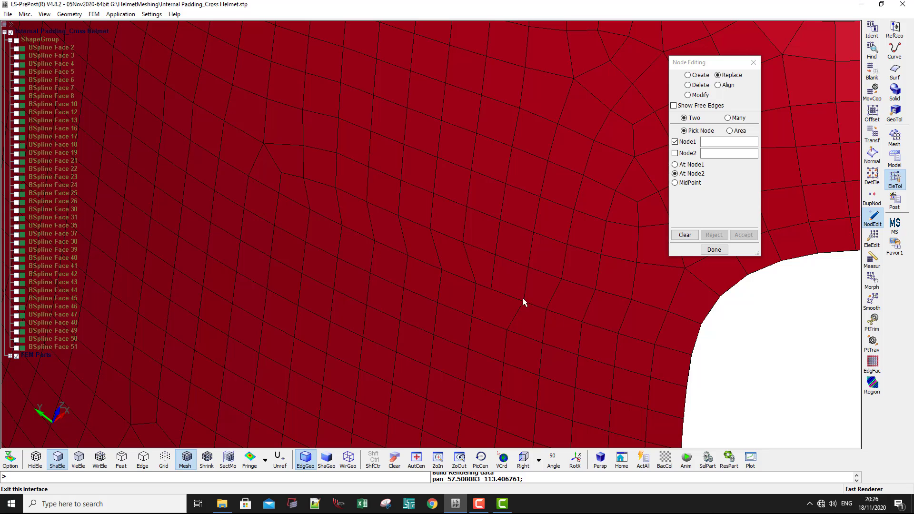
left_click(872, 238)
left_click(680, 96)
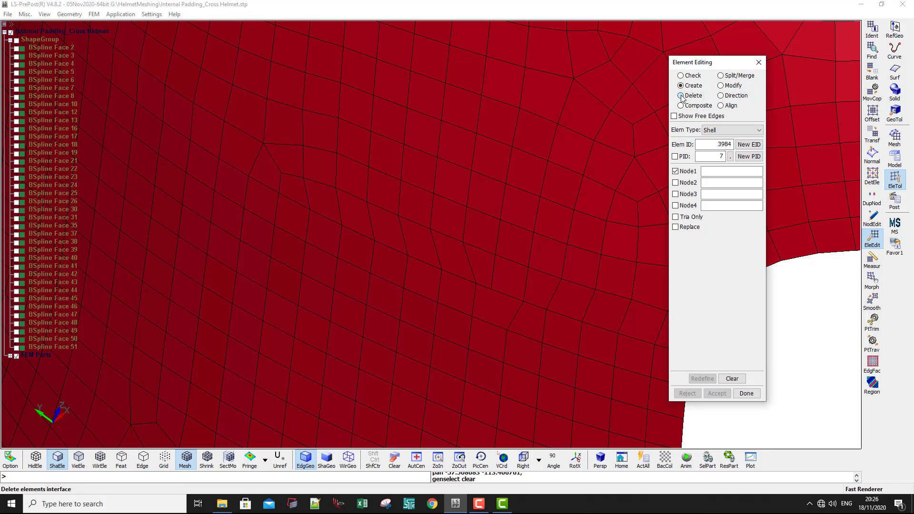
left_click(488, 277)
left_click(484, 270)
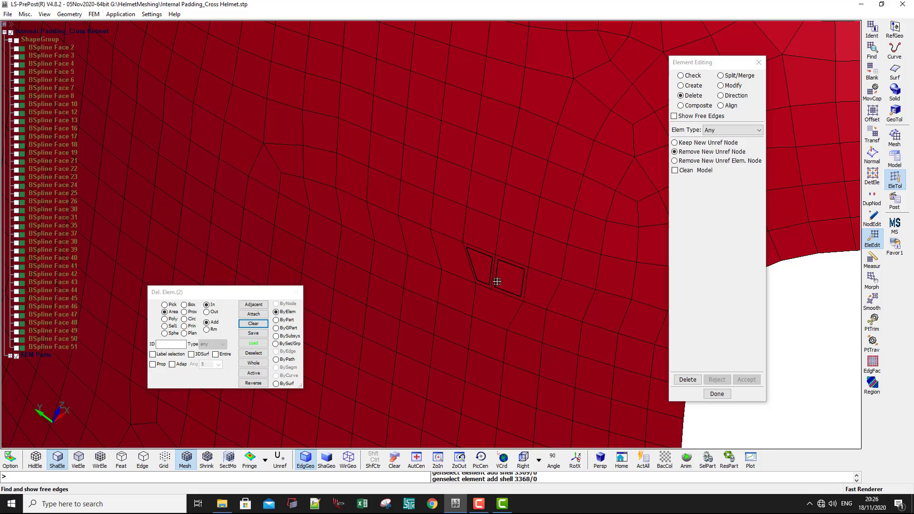
left_click(687, 379)
left_click(737, 381)
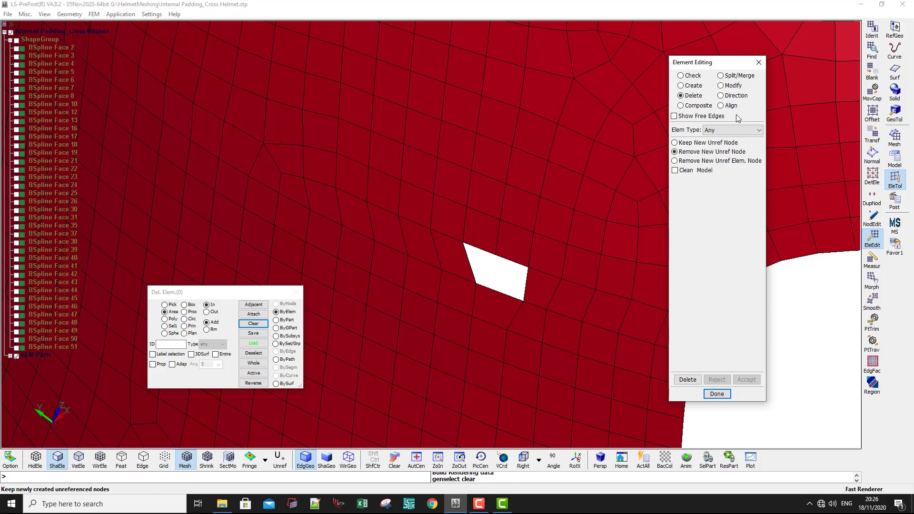
Create a four-node shell with part ID 1 in the wider part of the hole and accept it.
left_click(687, 87)
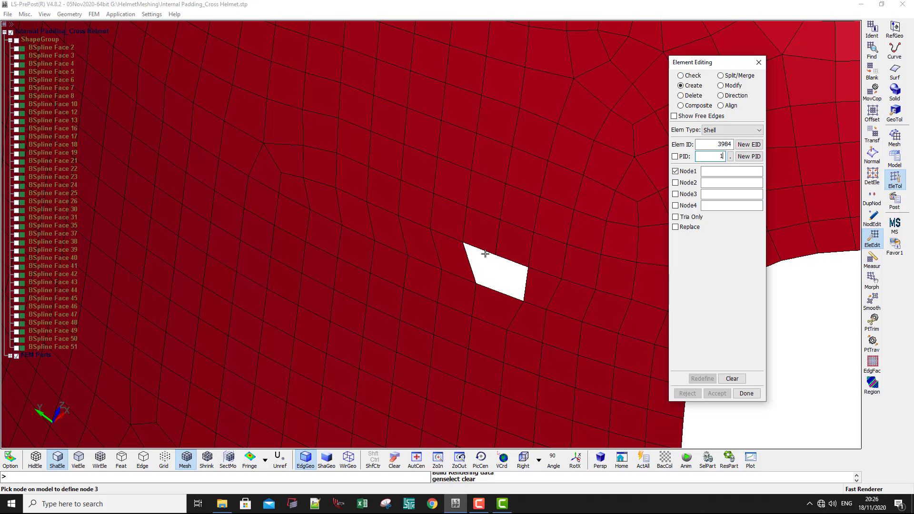
left_click(499, 258)
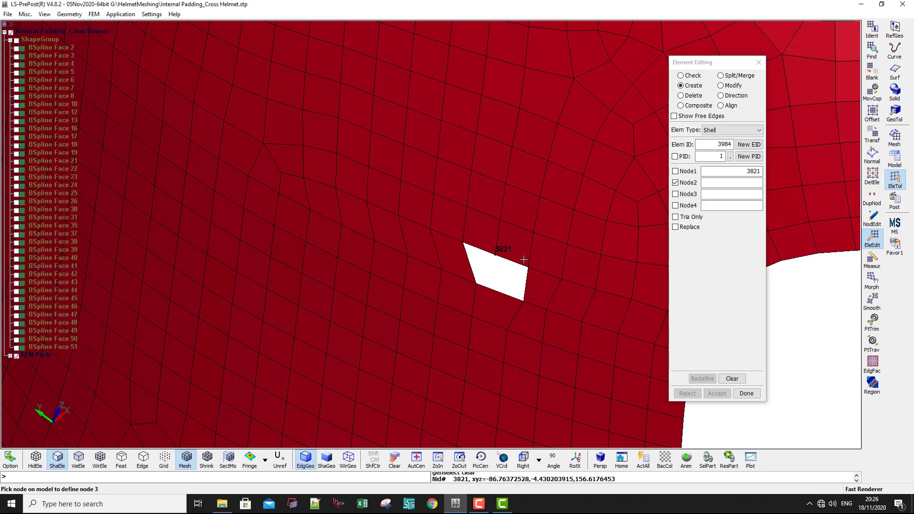
left_click(529, 267)
left_click(524, 301)
left_click(476, 284)
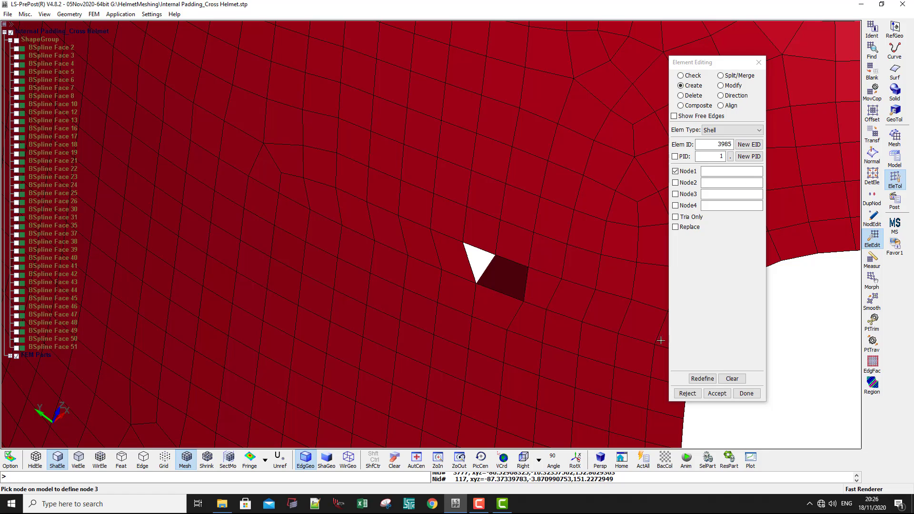
left_click(717, 393)
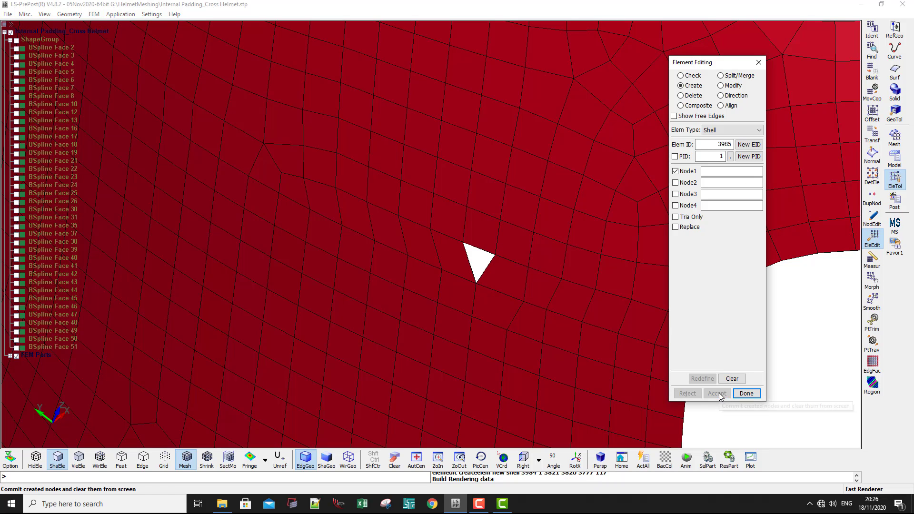
Fill the remaining three-cornered hole with a triangle-only shell element and accept it.
left_click(675, 217)
left_click(462, 242)
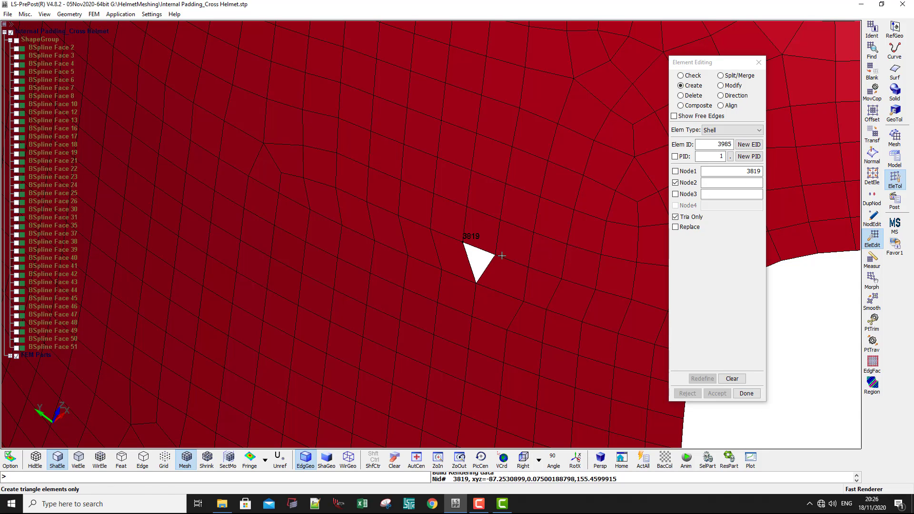
left_click(495, 255)
left_click(476, 282)
left_click(722, 392)
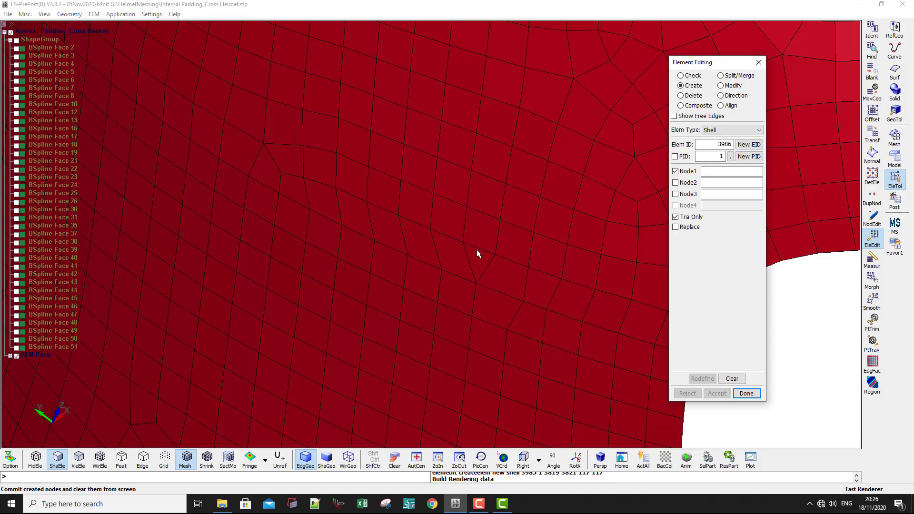
Delete the distorted shell elements at the seam above the opposite cheek flap and make the deletion permanent.
scroll(475, 249, "down", 5)
left_click_drag(588, 311, 432, 305, "shift")
left_click_drag(372, 274, 282, 348)
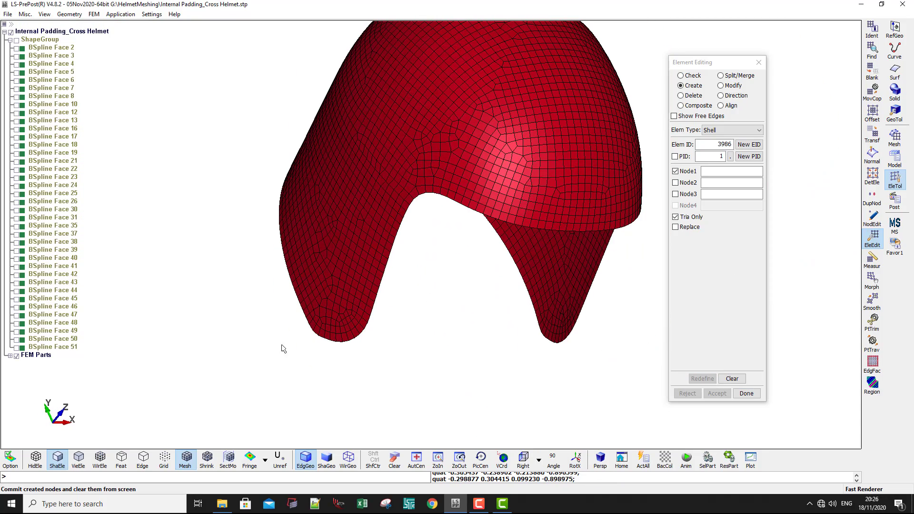
middle_click_drag(382, 181, 397, 207)
scroll(432, 245, "down", 5)
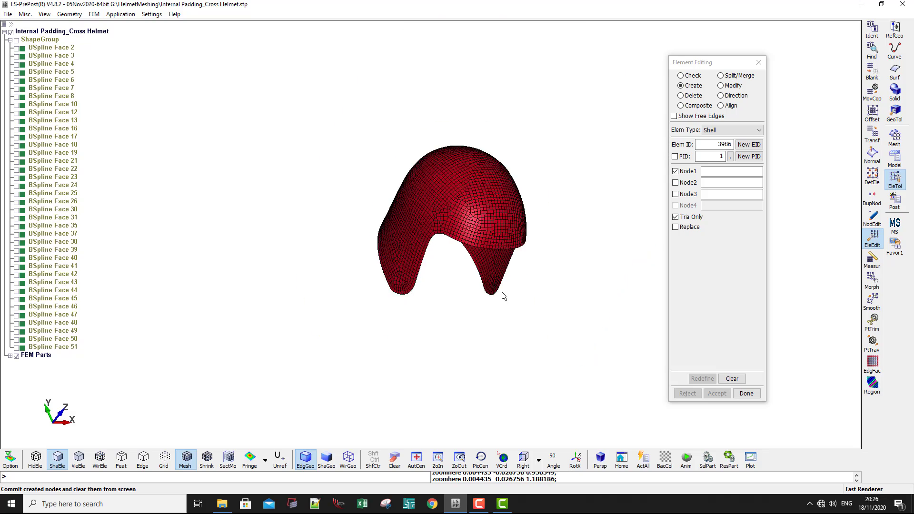
left_click_drag(502, 294, 431, 223, "ctrl")
scroll(499, 248, "up", 5)
left_click_drag(492, 243, 781, 286, "ctrl")
left_click_drag(469, 270, 232, 231)
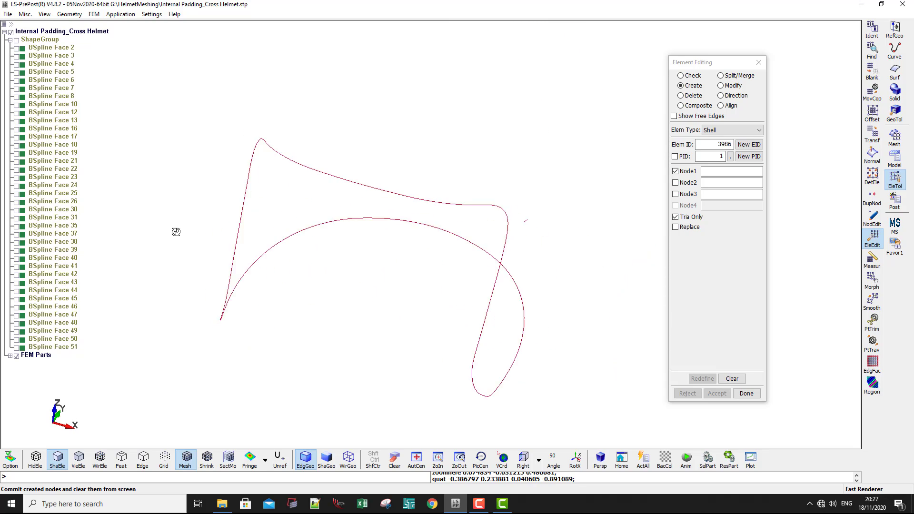
scroll(516, 221, "up", 5)
middle_click_drag(516, 219, 490, 252)
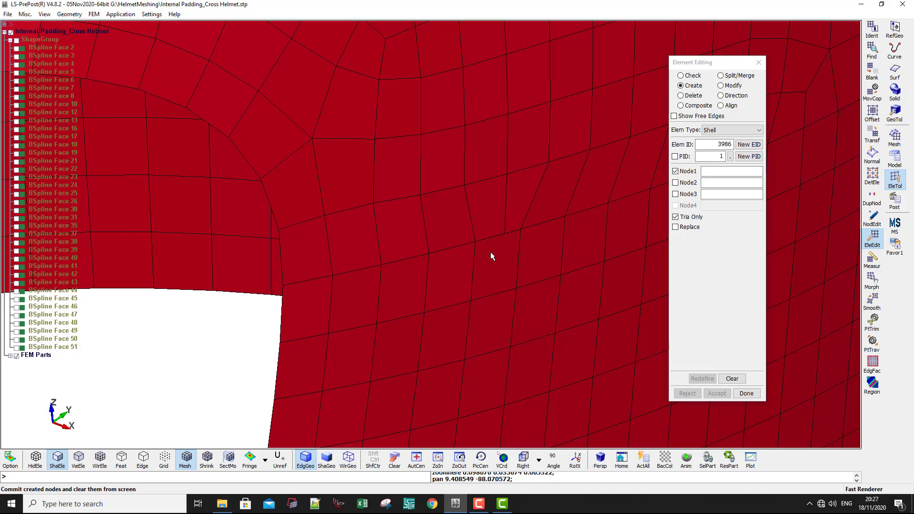
scroll(505, 237, "down", 2)
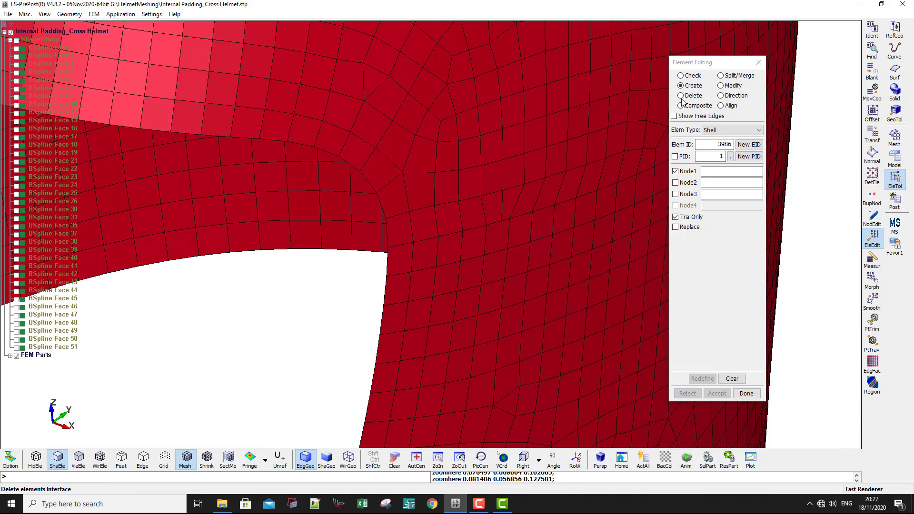
left_click(681, 96)
left_click(505, 201)
left_click(687, 379)
left_click(746, 379)
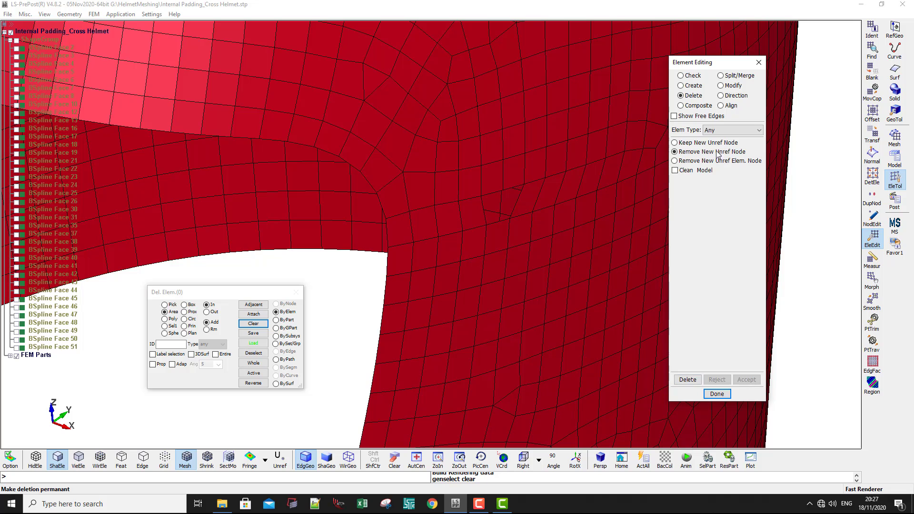
Create a triangular shell from three edge nodes in the hole above the opposite cheek flap and accept it.
left_click(692, 86)
scroll(569, 180, "up", 2)
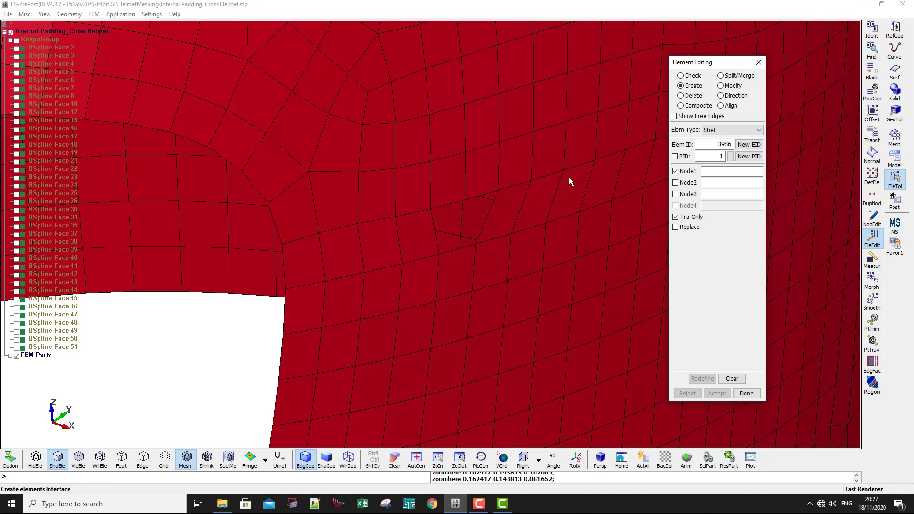
scroll(447, 210, "up", 2)
left_click(473, 196)
left_click(525, 182)
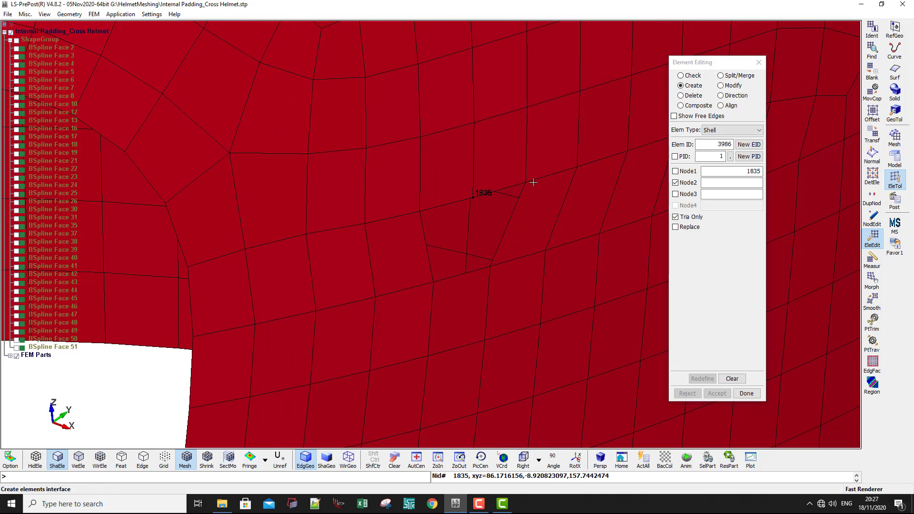
left_click(501, 258)
left_click(716, 393)
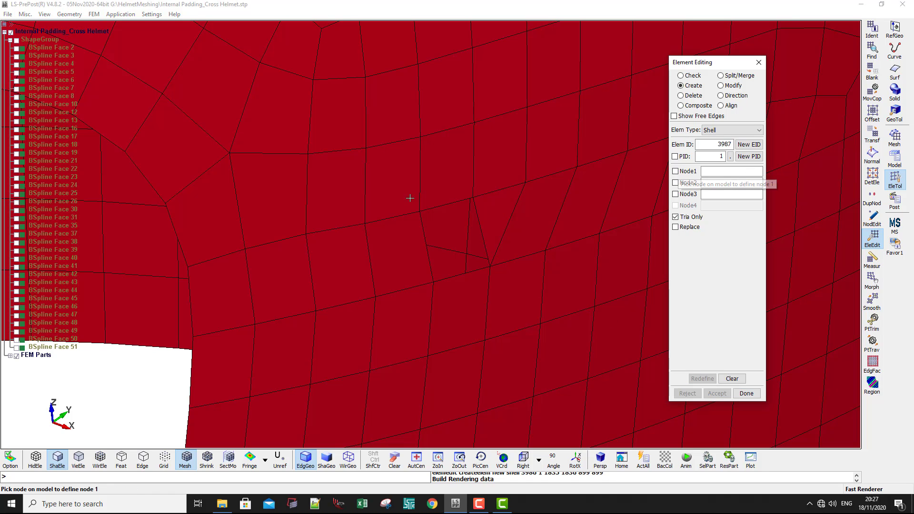
Turn off triangle-only creation, close the four-cornered hole above the opposite cheek flap with a quad shell, and accept it.
left_click(674, 217)
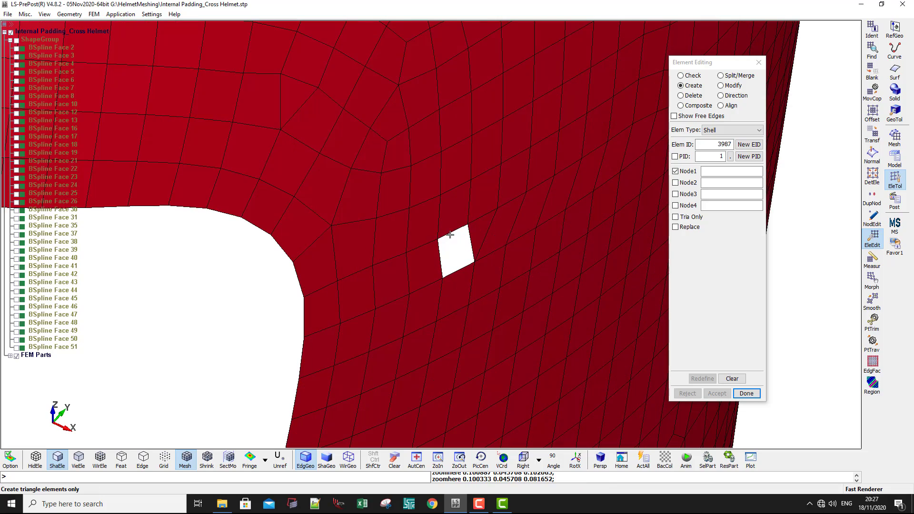
left_click(438, 239)
left_click(469, 224)
left_click(473, 261)
left_click(448, 278)
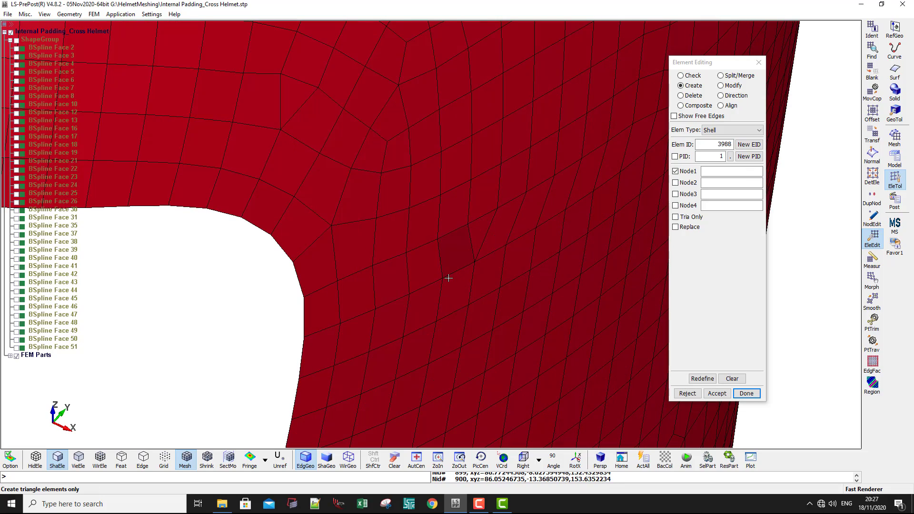
left_click(717, 393)
Show the shell normals and examine the orientation of the rebuilt elements on the helmet's side.
scroll(419, 315, "down", 8)
middle_click_drag(426, 267, 532, 239, "ctrl")
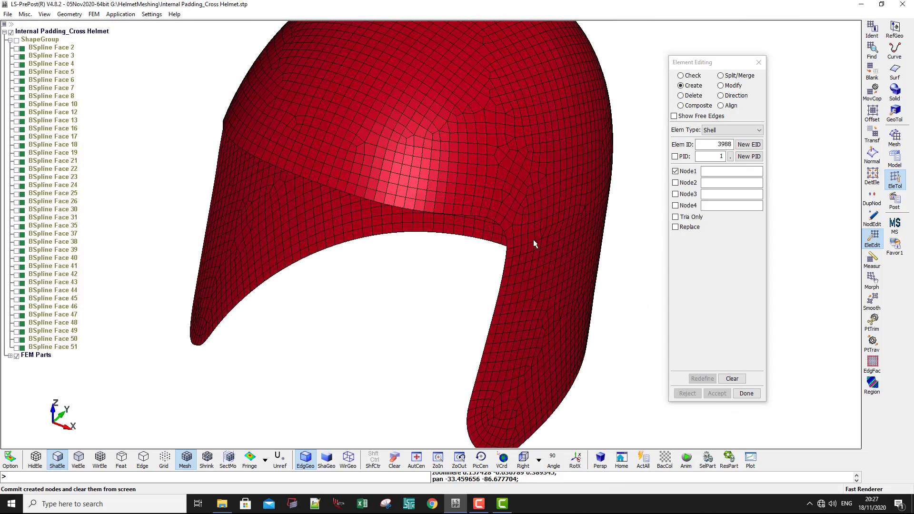
scroll(530, 237, "down", 2)
mouse_move(443, 224)
left_mouse_down("ctrl")
mouse_move(231, 208)
mouse_move(465, 210)
mouse_move(385, 298)
mouse_move(518, 261)
mouse_move(522, 271)
left_mouse_up("ctrl")
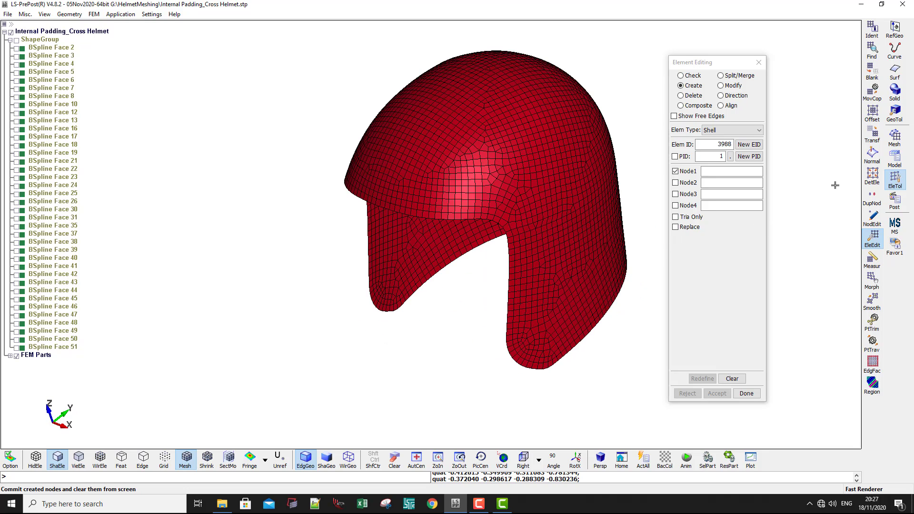
left_click(872, 155)
left_click_drag(452, 295, 445, 271)
scroll(408, 246, "up", 3)
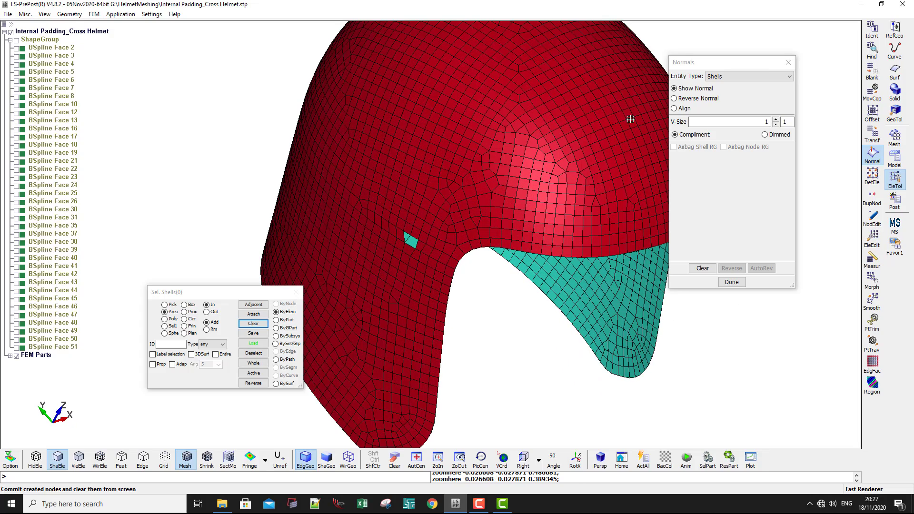
Reverse the normals of the rebuilt triangle and quad shells above the first cheek flap.
left_click(674, 98)
scroll(417, 281, "up", 5)
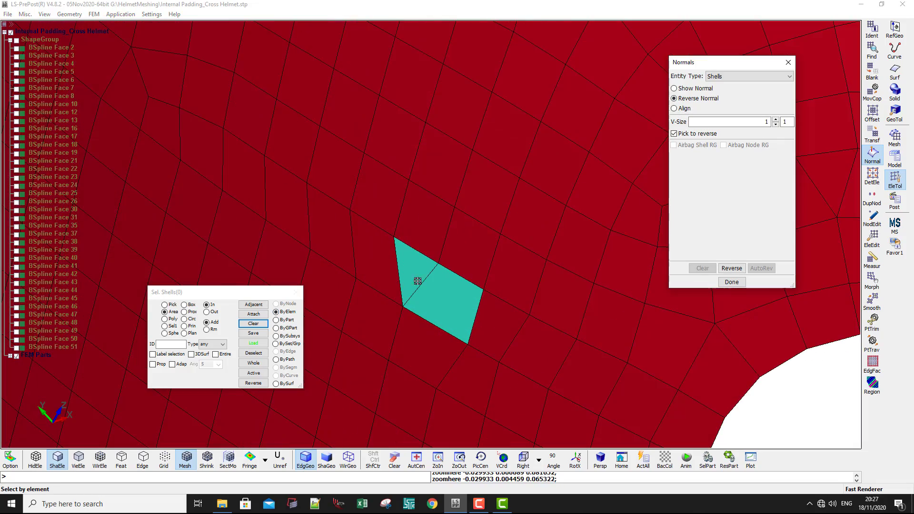
left_click(417, 281)
left_click(449, 297)
Reverse the normals of the rebuilt shells on the opposite side seam so they match the surrounding mesh.
scroll(450, 298, "down", 14)
left_click_drag(450, 295, 287, 278, "shift")
scroll(464, 285, "up", 9)
middle_click_drag(476, 284, 323, 272, "shift")
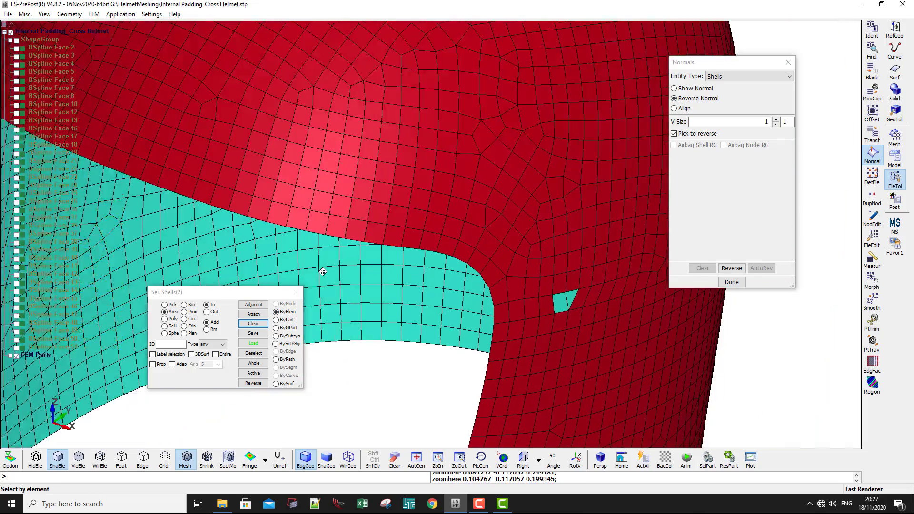
scroll(560, 297, "up", 4)
left_click(552, 318)
left_click(590, 300)
left_click(565, 319)
Show the shell normals again and check the orientation over the whole helmet.
scroll(555, 320, "down", 12)
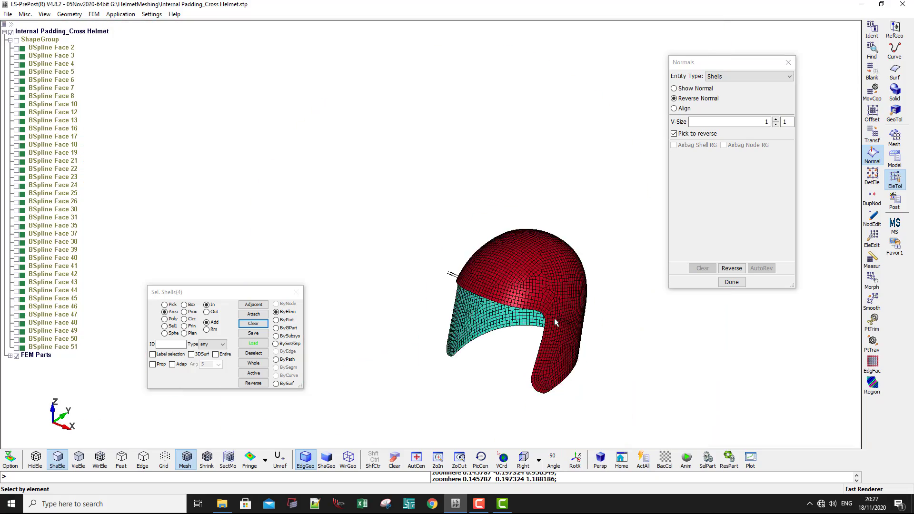
left_click_drag(555, 322, 630, 243, "shift")
left_click(673, 88)
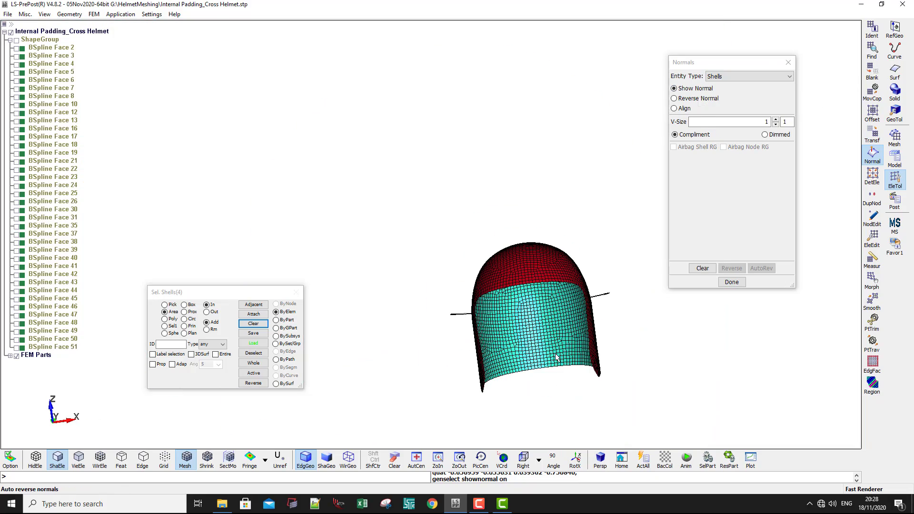
Show the shell normals of the entire shell part and examine their direction around the helmet.
left_click(261, 328)
left_click(288, 321)
left_click(546, 324)
left_click_drag(546, 324, 347, 369, "shift")
left_click_drag(561, 261, 470, 283, "shift")
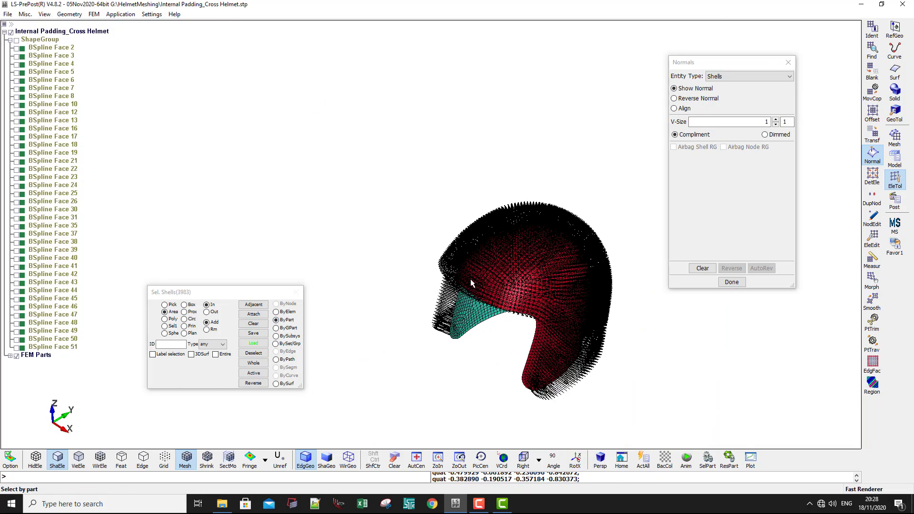
scroll(501, 283, "up", 5)
right_click(538, 271)
scroll(538, 272, "down", 5)
right_click_drag(540, 280, 480, 250, "shift")
left_click_drag(481, 250, 552, 243, "shift")
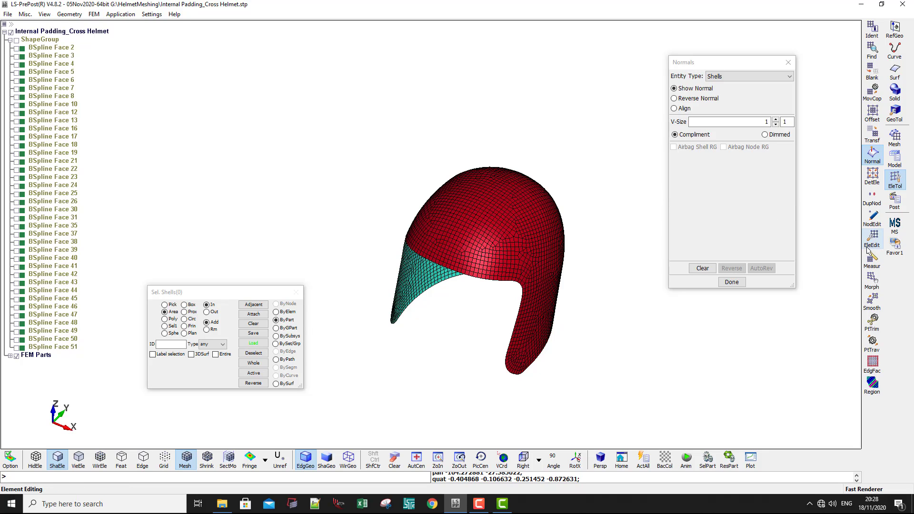
Start element generation for solids using the Shell_Offset method.
left_click(895, 138)
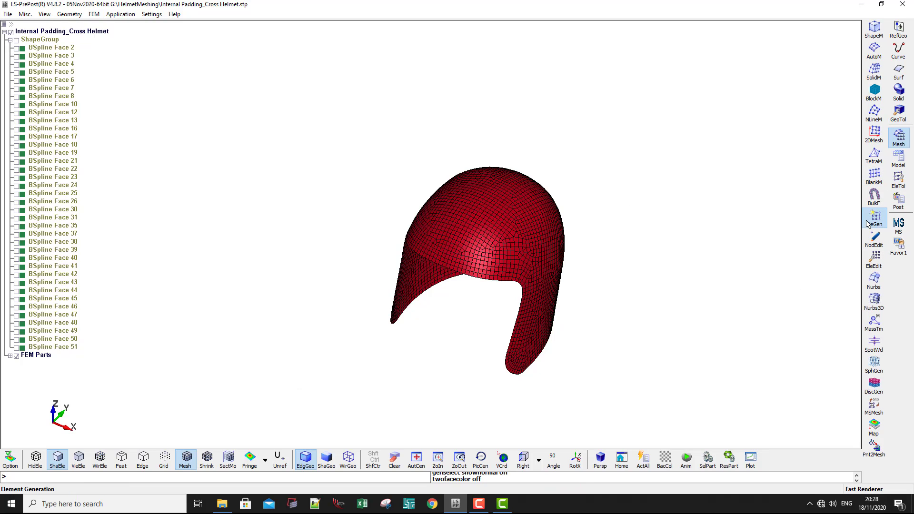
left_click(868, 222)
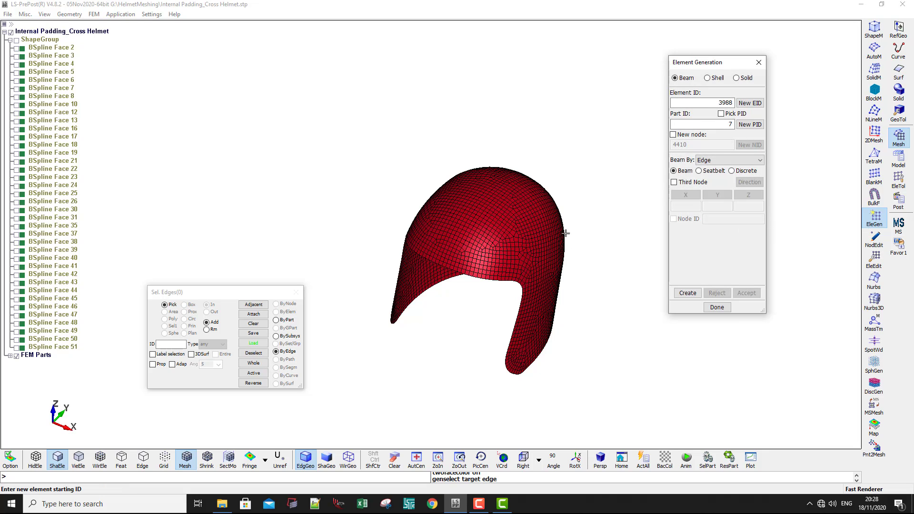
left_click(736, 78)
left_click(717, 160)
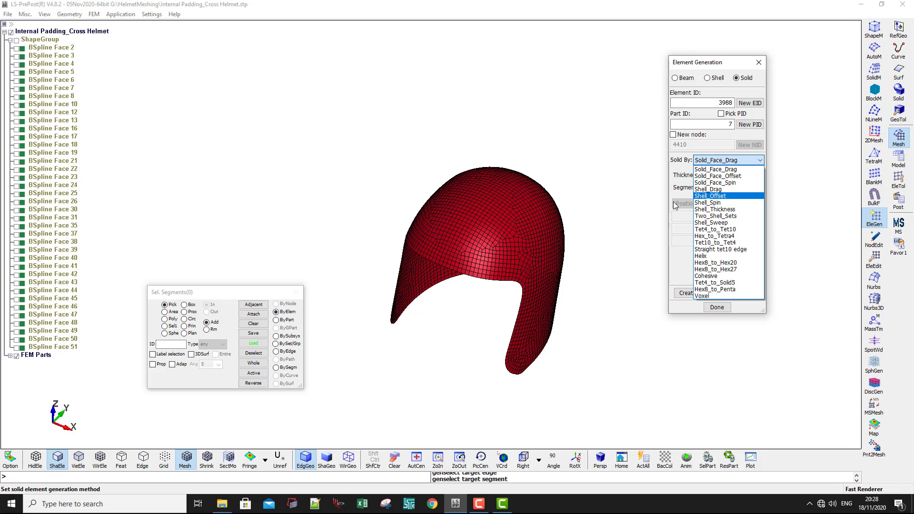
left_click(706, 196)
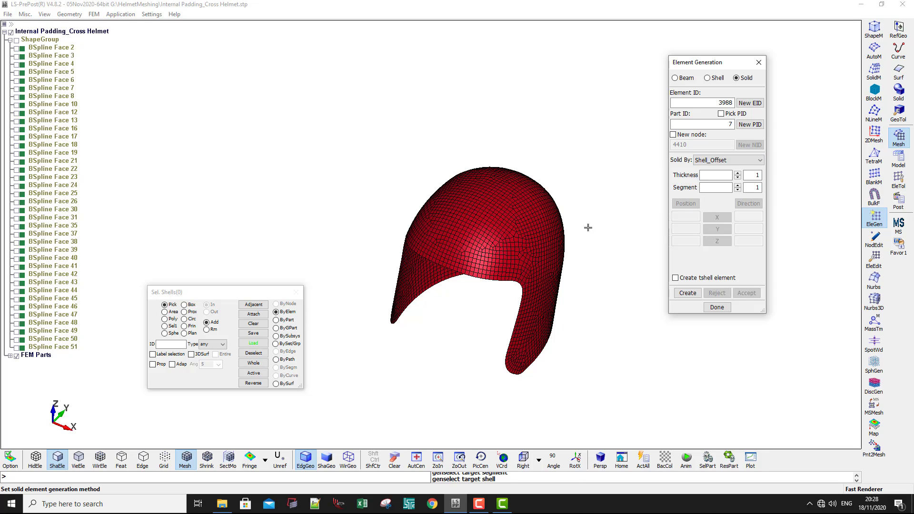
scroll(516, 252, "up", 2)
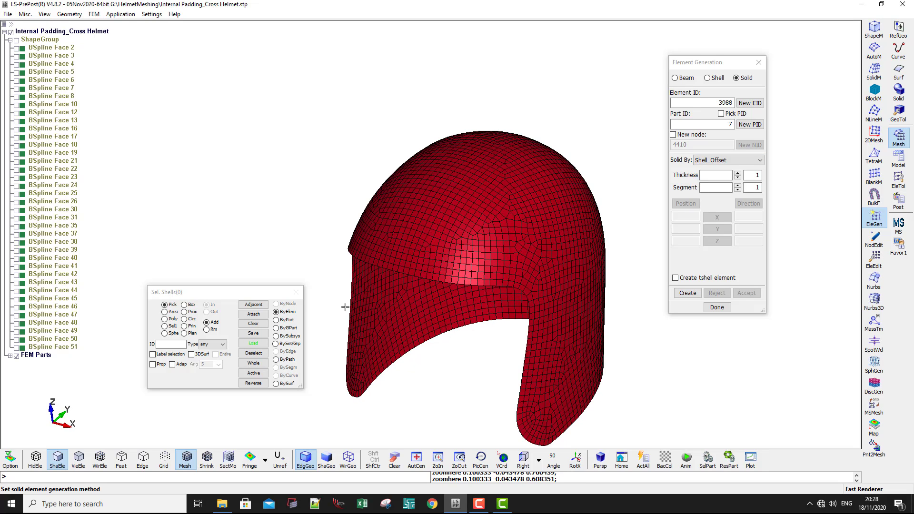
Generate a solid offset preview from the whole shell part with thickness 5 and 1 segment as part 7.
left_click(291, 321)
left_click(506, 197)
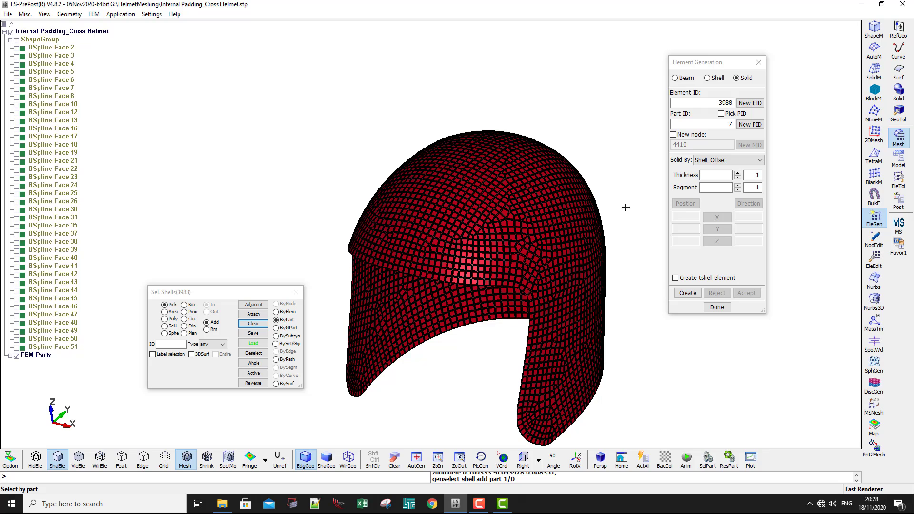
left_click(719, 176)
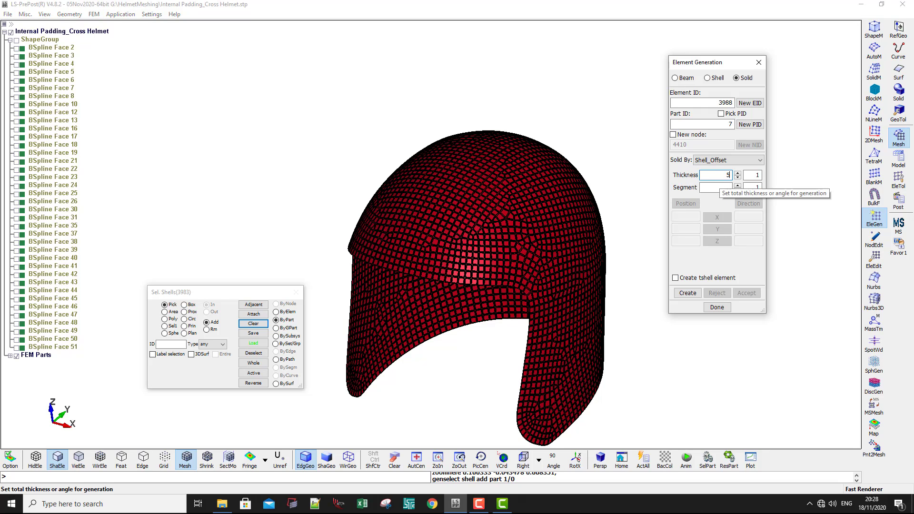
left_click(738, 186)
left_click(691, 294)
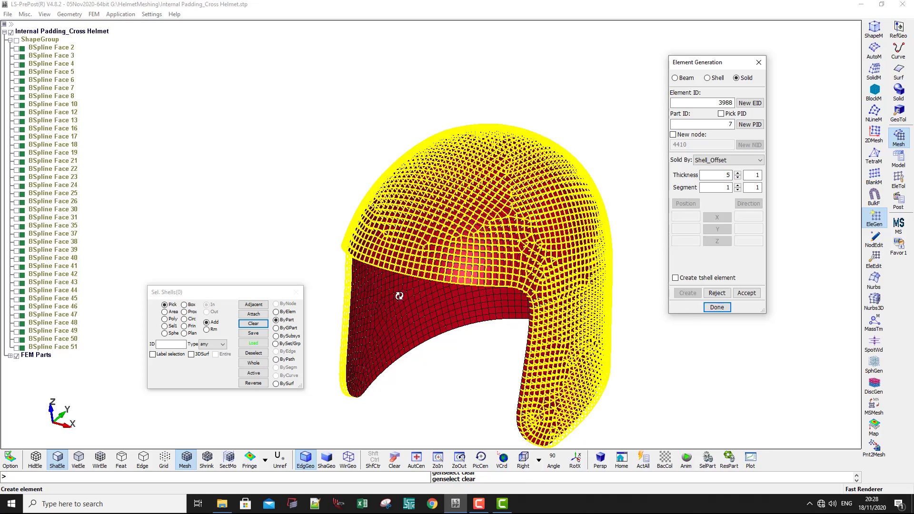
Examine the previewed solid layer from several sides and compare it with the displayed helmet CAD geometry.
left_click_drag(399, 295, 348, 229, "shift")
scroll(414, 272, "up", 5)
scroll(348, 227, "down", 6)
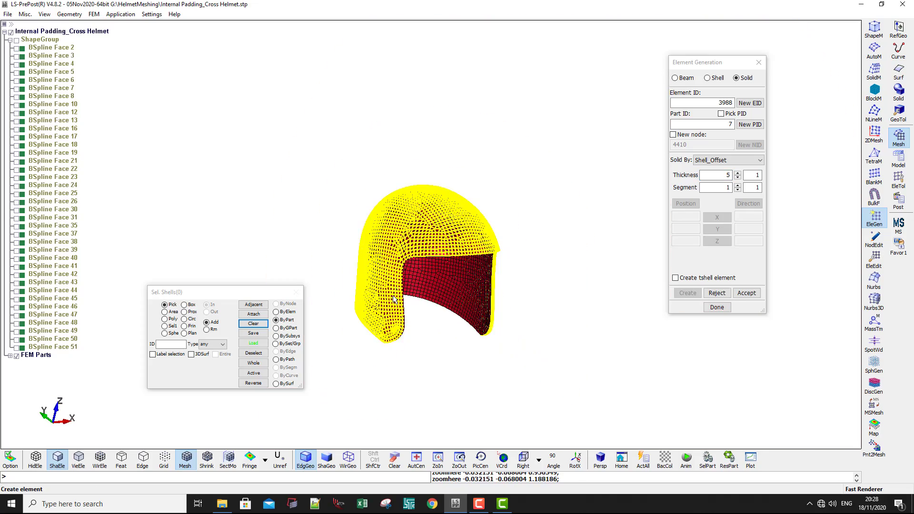
scroll(429, 330, "up", 2)
left_click_drag(568, 281, 352, 267, "shift")
left_click(16, 39)
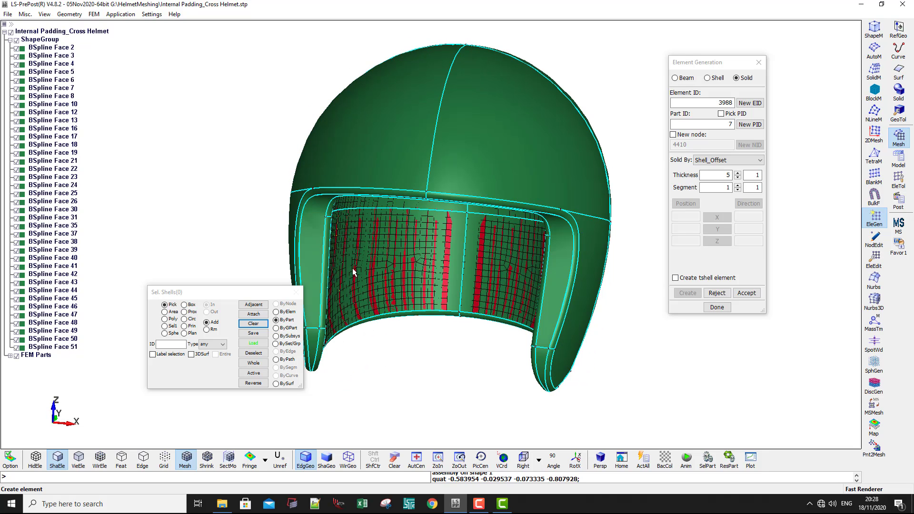
left_click_drag(307, 123, 449, 88, "ctrl")
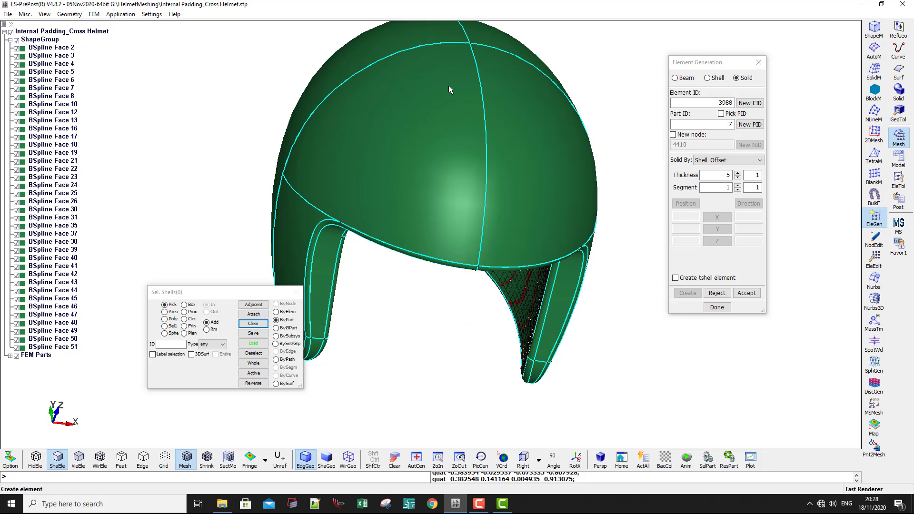
left_click_drag(501, 174, 431, 271, "ctrl")
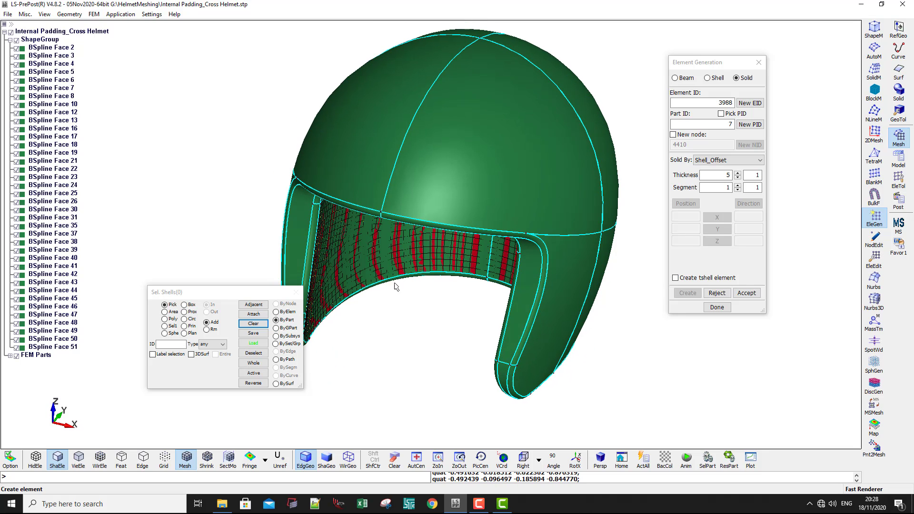
Hide the CAD geometry, recheck the offset preview and accept the single-layer solid elements.
left_click(16, 41)
left_click_drag(365, 288, 495, 308, "ctrl")
scroll(414, 311, "up", 3)
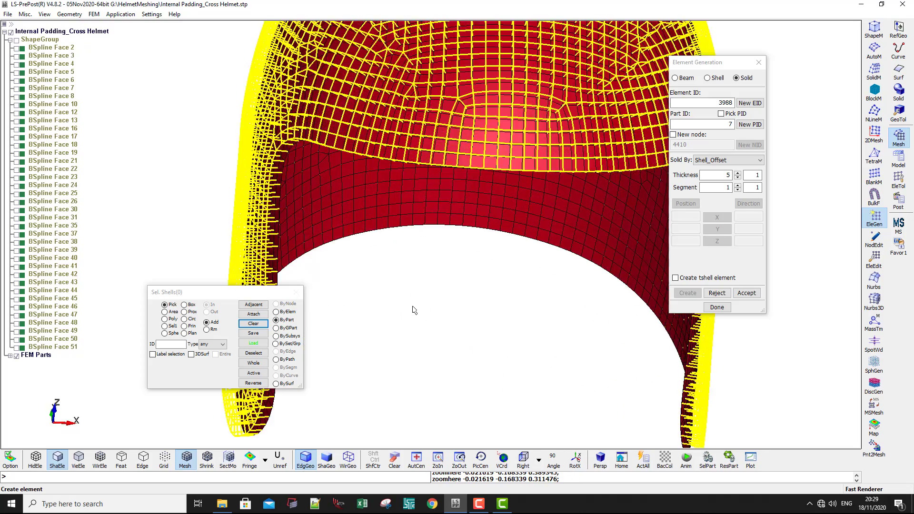
scroll(414, 310, "down", 2)
left_click_drag(410, 285, 419, 261, "ctrl")
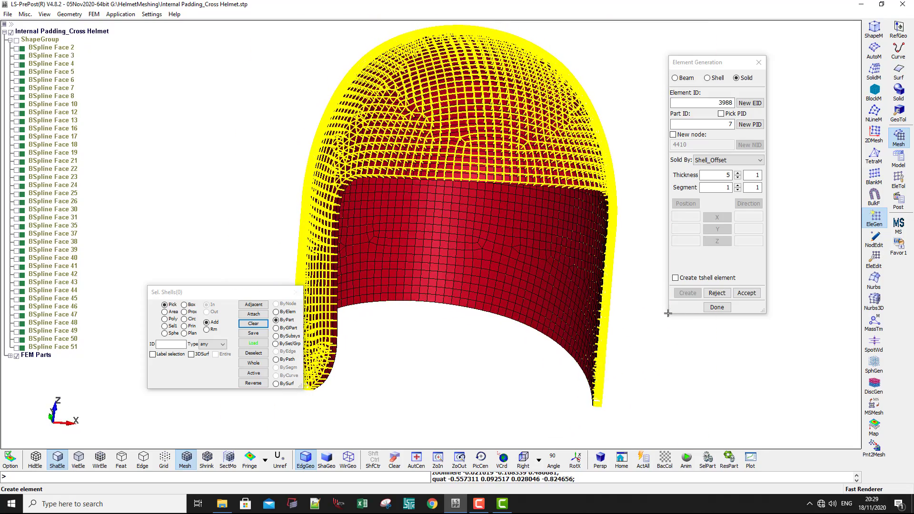
left_click(745, 293)
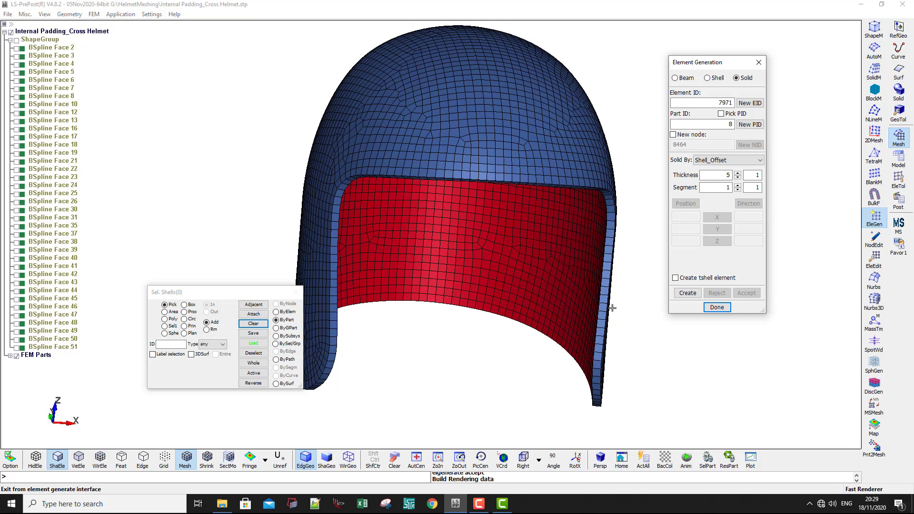
Generate and accept a second solid offset from the whole shell part with thickness 5 and 5 segments as part 8.
left_click(489, 253)
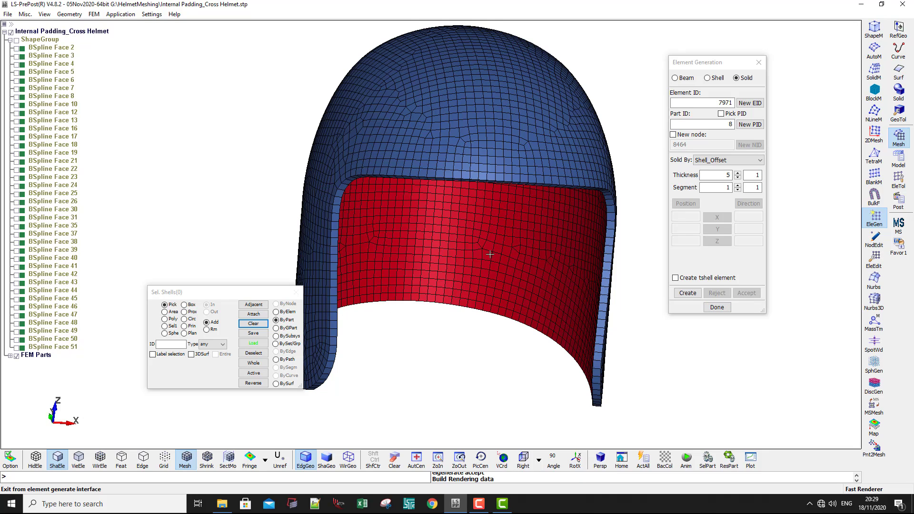
left_click(720, 187)
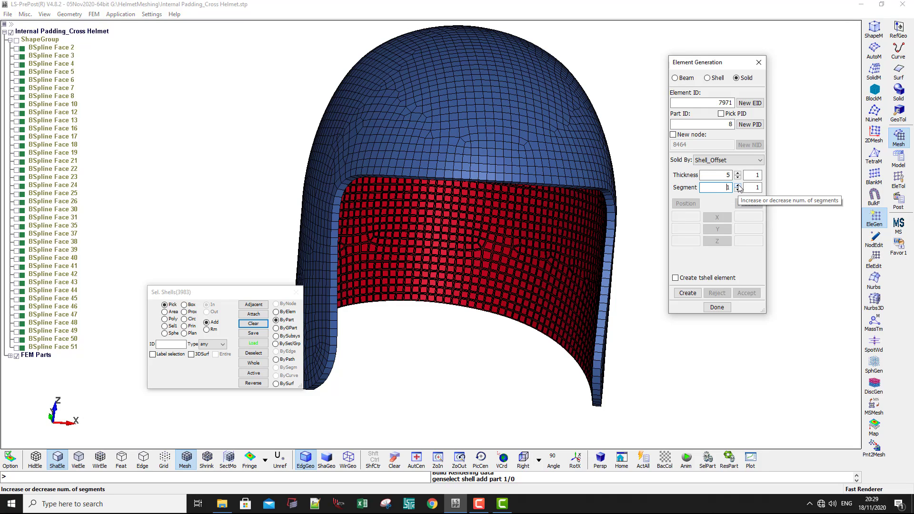
double_click(728, 188)
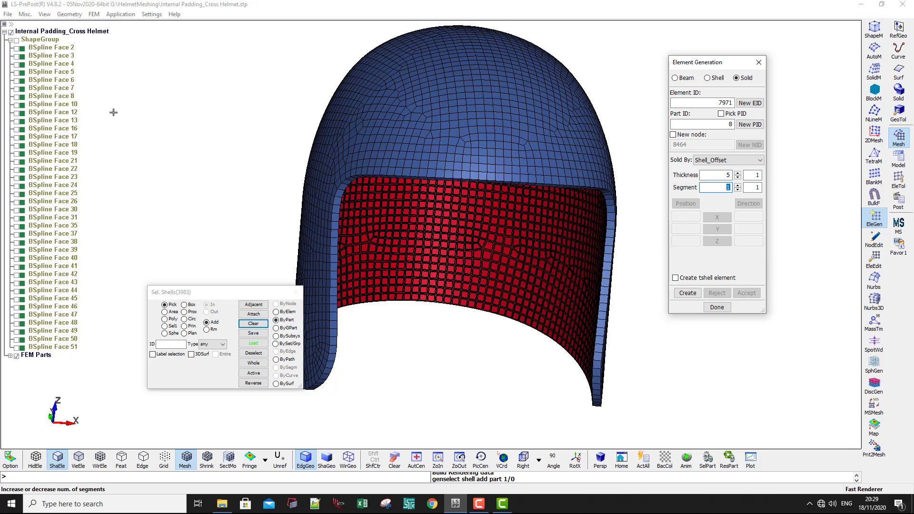
left_click(17, 40)
scroll(379, 193, "down", 2)
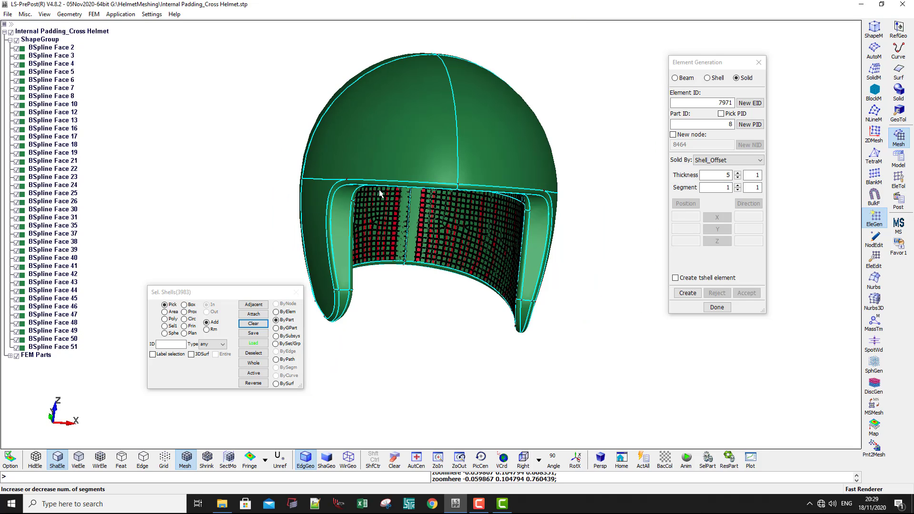
left_click_drag(379, 194, 291, 204, "shift")
scroll(327, 222, "up", 3)
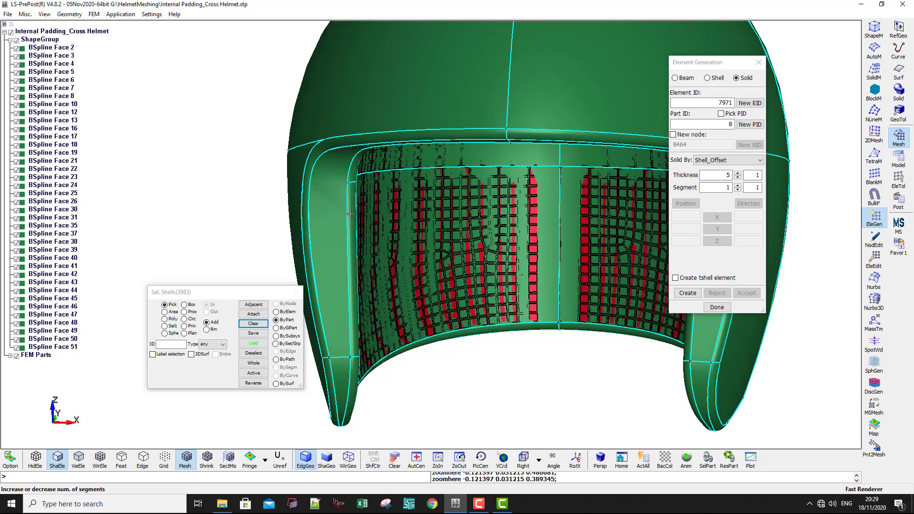
left_click(16, 40)
left_click(720, 187)
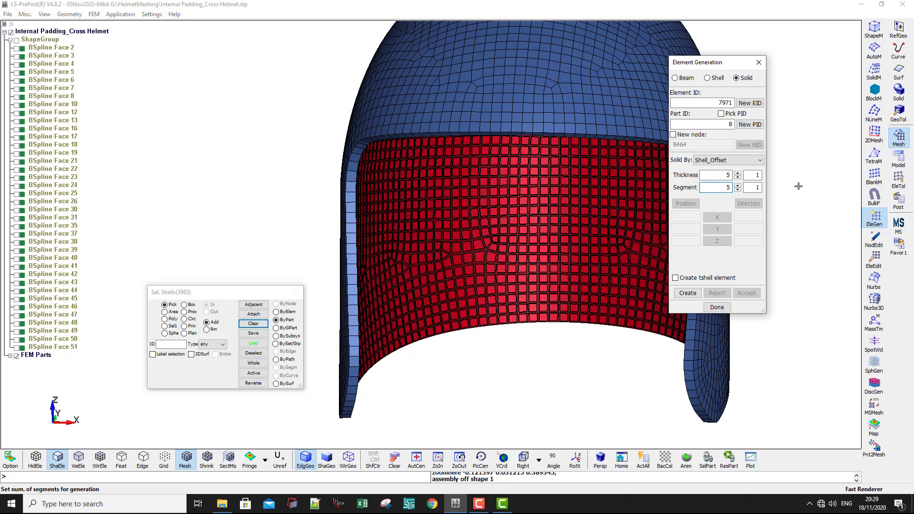
left_click(687, 292)
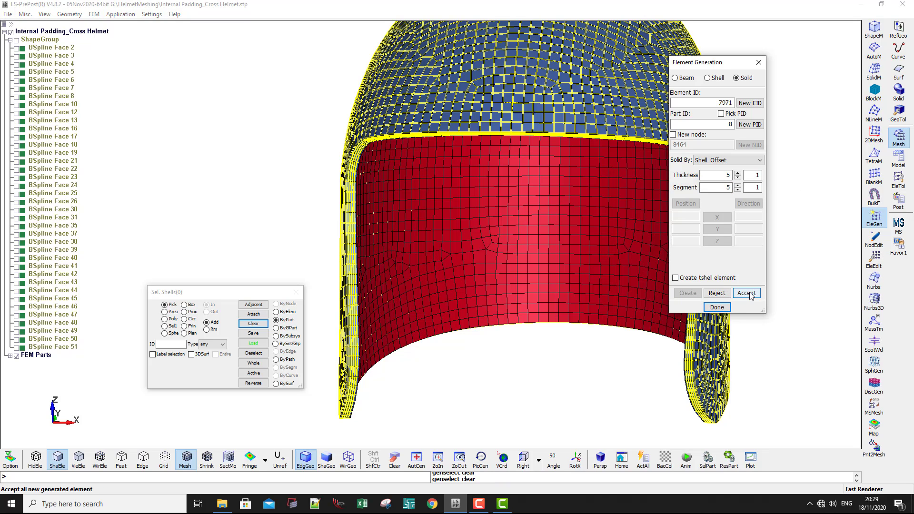
left_click(746, 293)
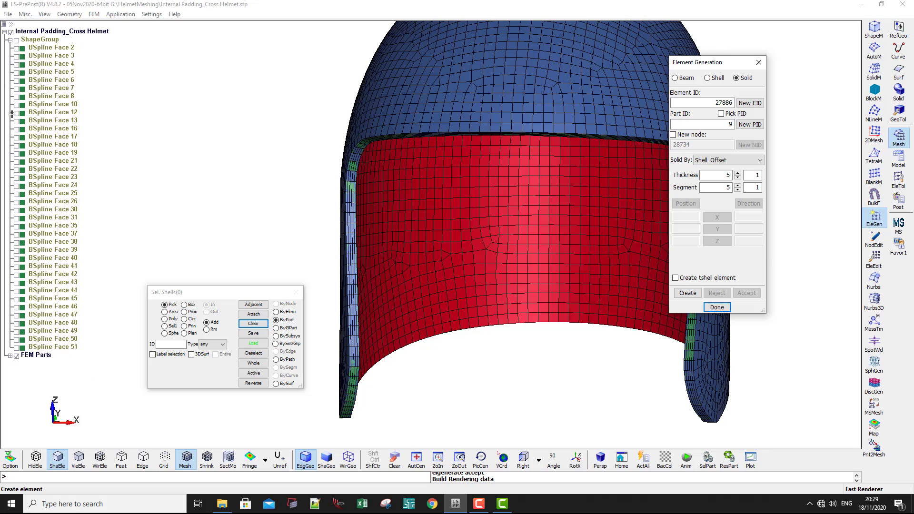
List the FEM parts, hide shell part S 1 and check solid parts 7 and 8, leaving both displayed.
left_click(10, 40)
left_click(10, 48)
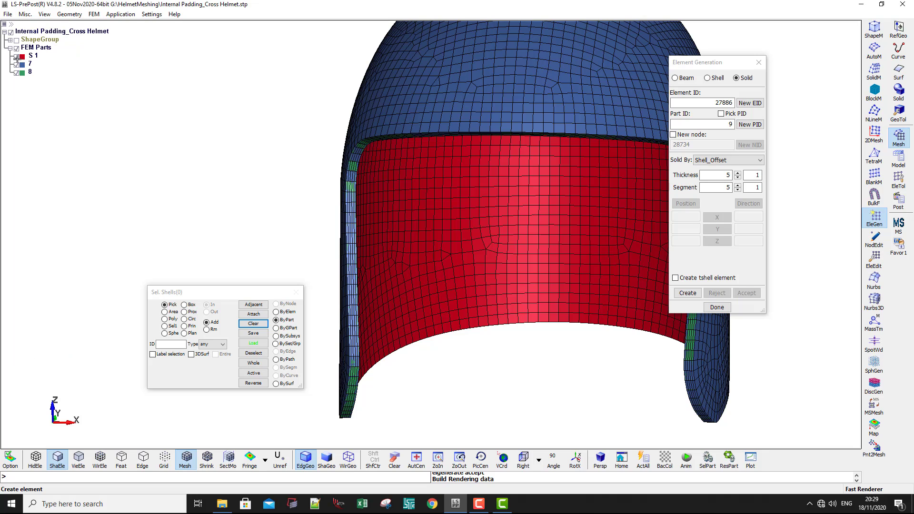
left_click(16, 56)
left_click(17, 65)
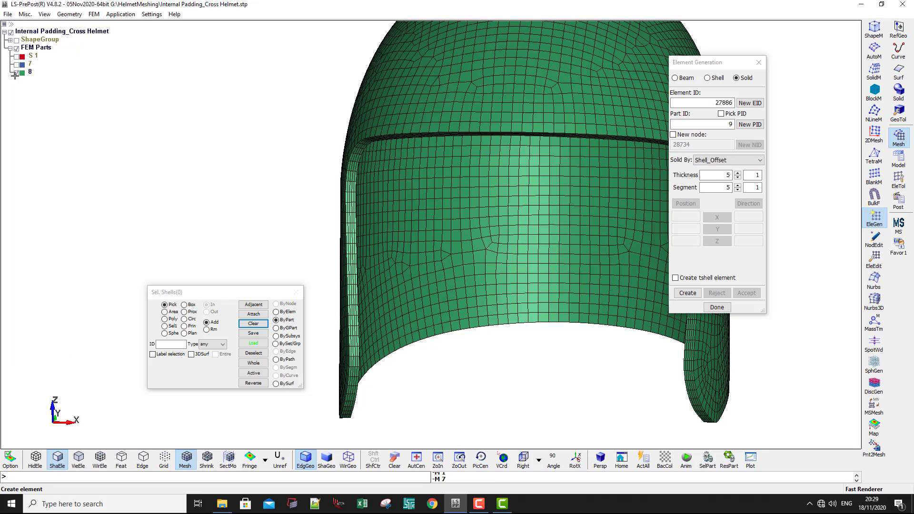
left_click(17, 73)
left_click(17, 73)
left_click(16, 65)
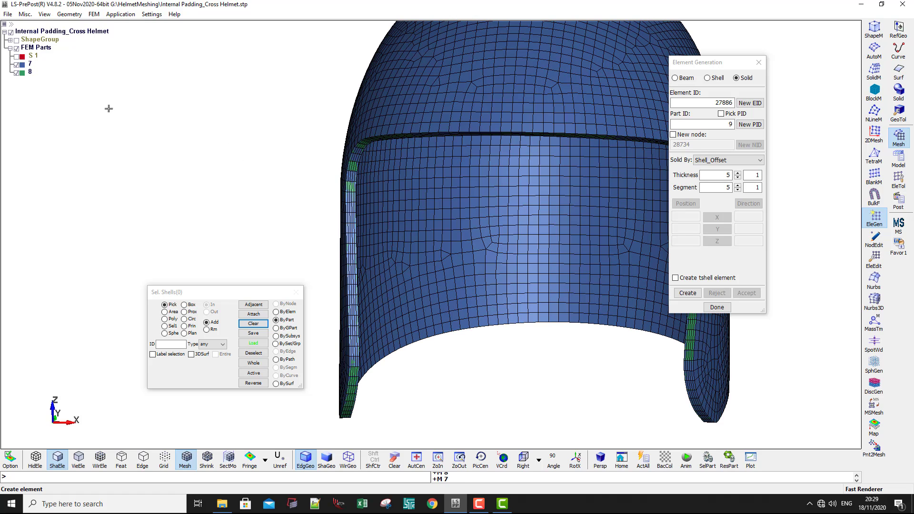
scroll(315, 197, "down", 2)
left_click_drag(315, 197, 514, 170)
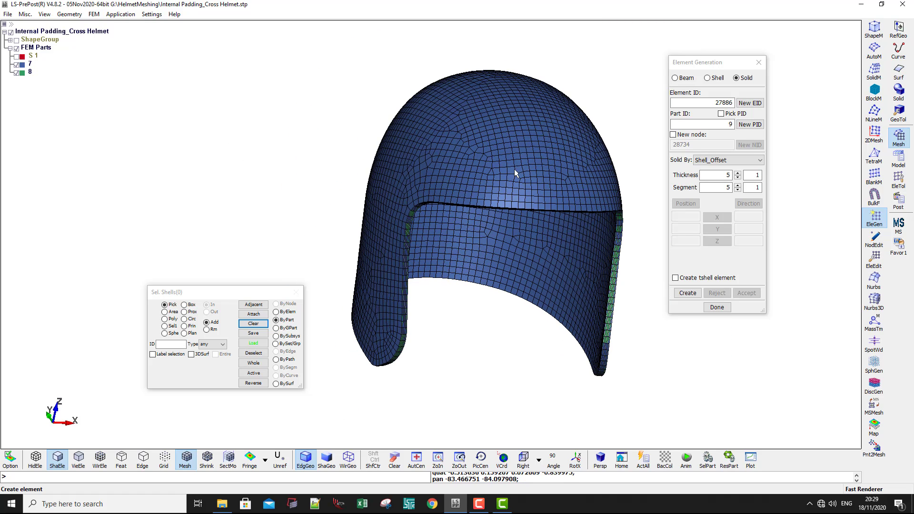
Set up a Solid Cons morph with all solid elements of part 7 as the constraining elements.
left_click(898, 179)
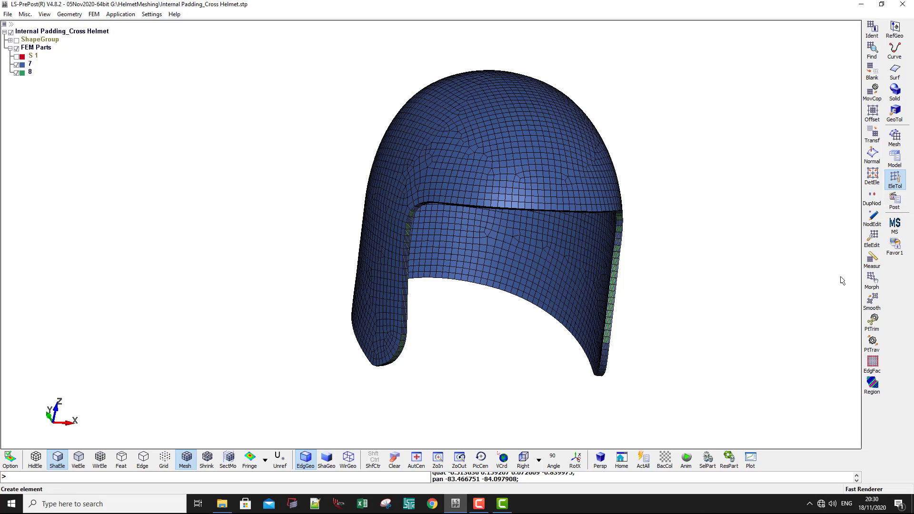
left_click(872, 280)
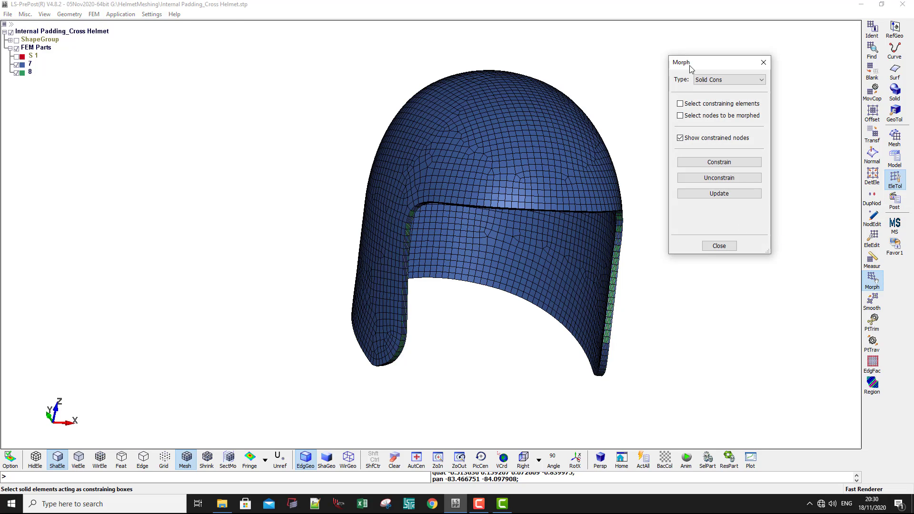
left_click_drag(690, 64, 680, 61)
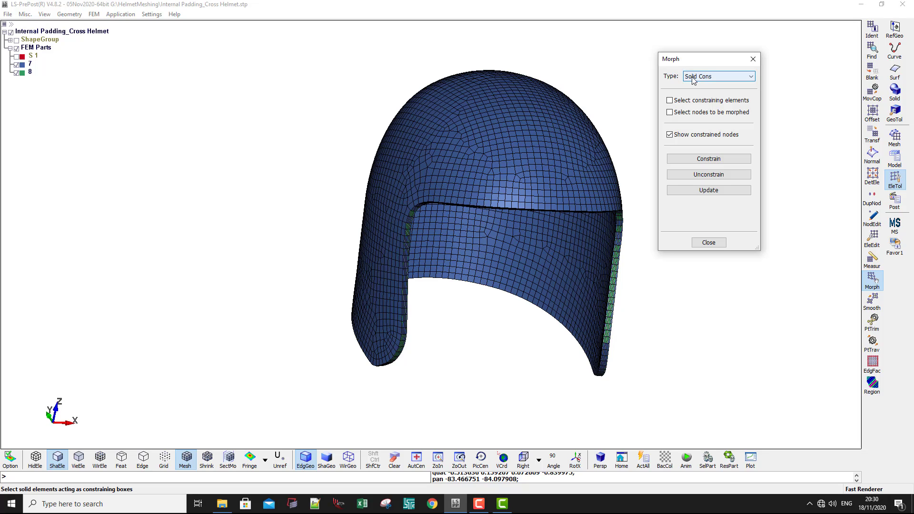
left_click(670, 100)
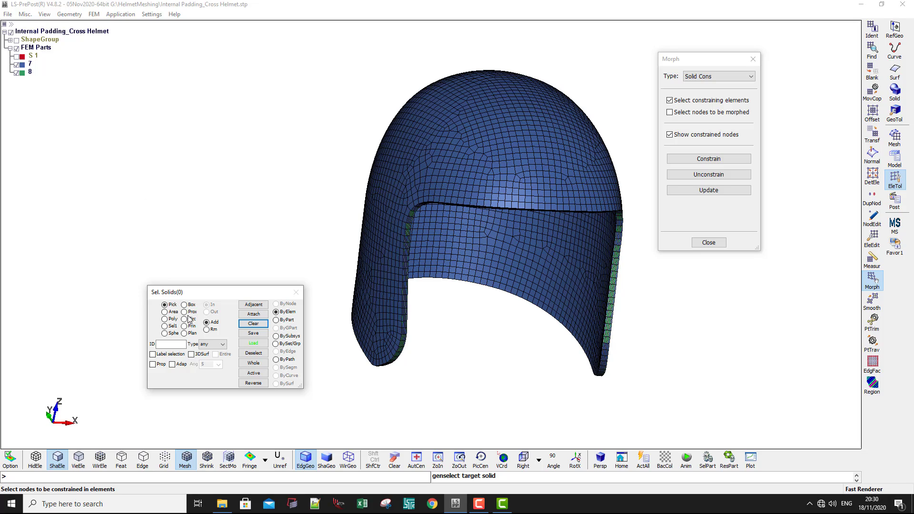
left_click(276, 320)
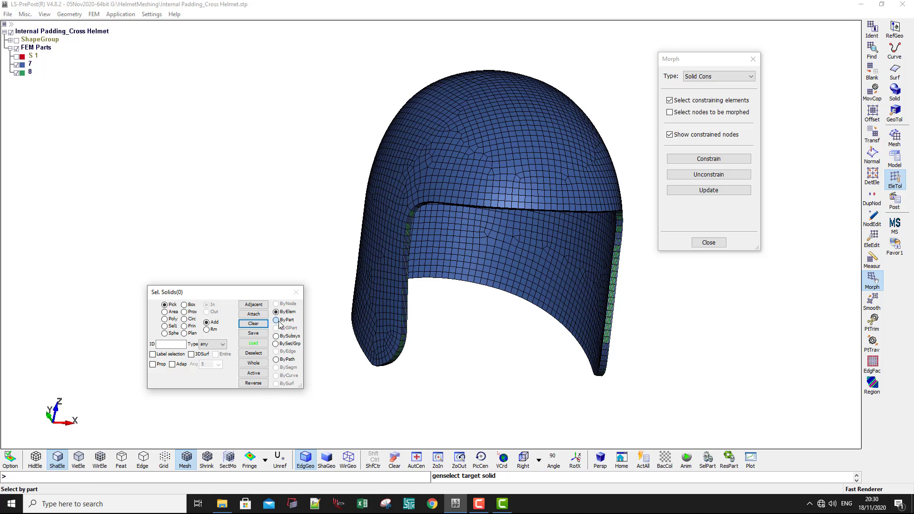
left_click(173, 344)
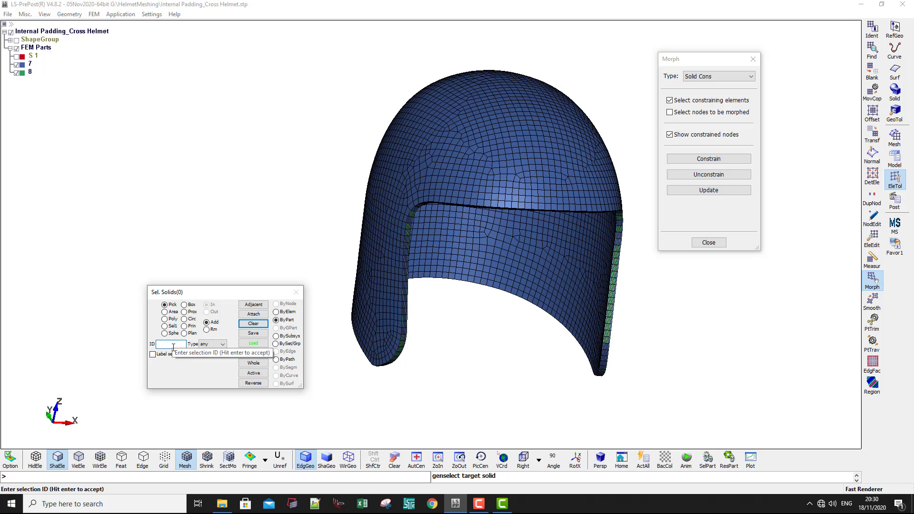
key("Return")
Select all nodes of part 8 as the nodes to morph and constrain them.
left_click(670, 112)
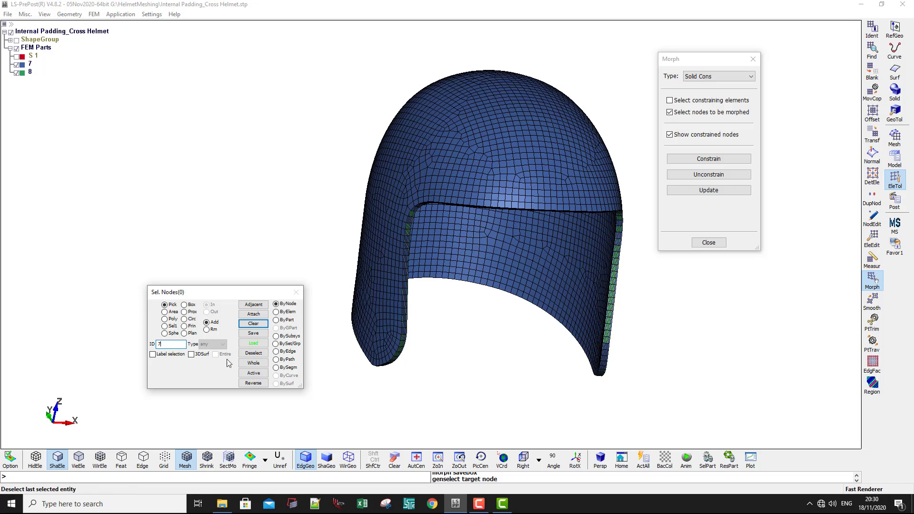
left_click_drag(176, 345, 143, 346)
left_click(275, 319)
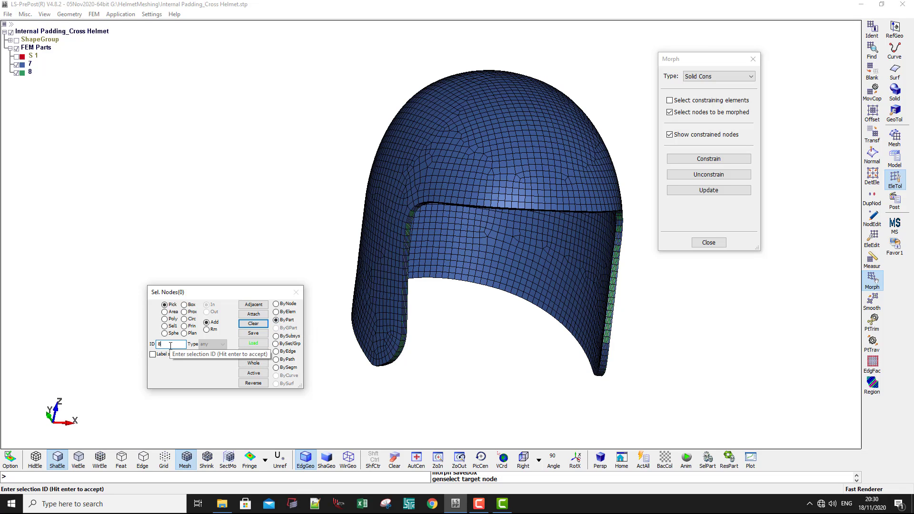
key("Return")
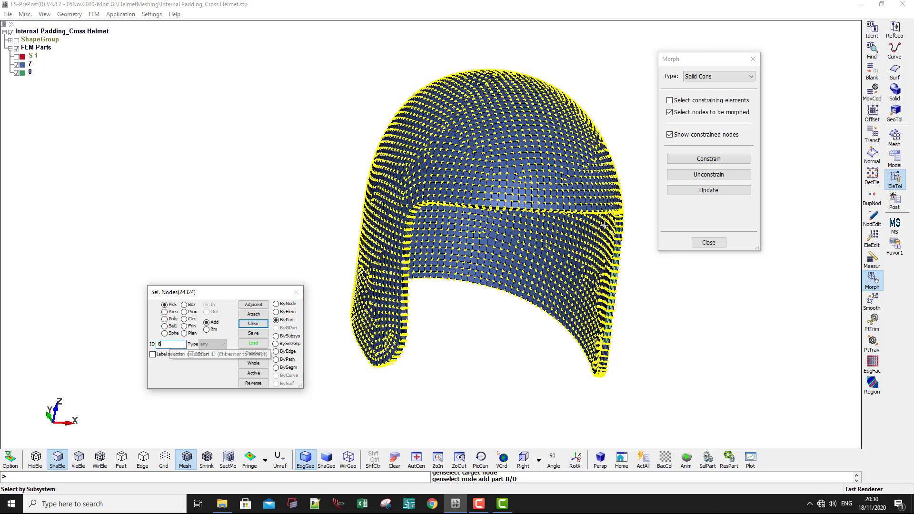
left_click(708, 159)
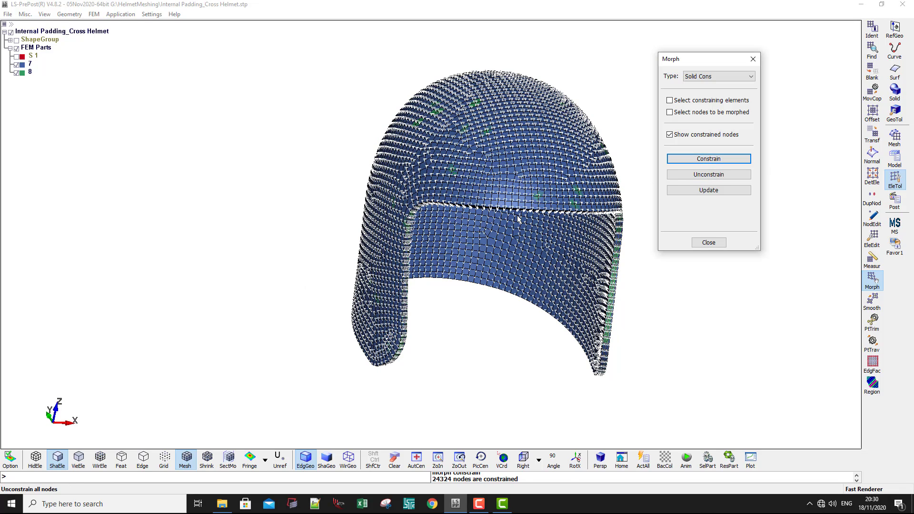
Check the constrained nodes on the helmet mesh from several sides and turn off their display.
left_click_drag(517, 218, 490, 207, "shift")
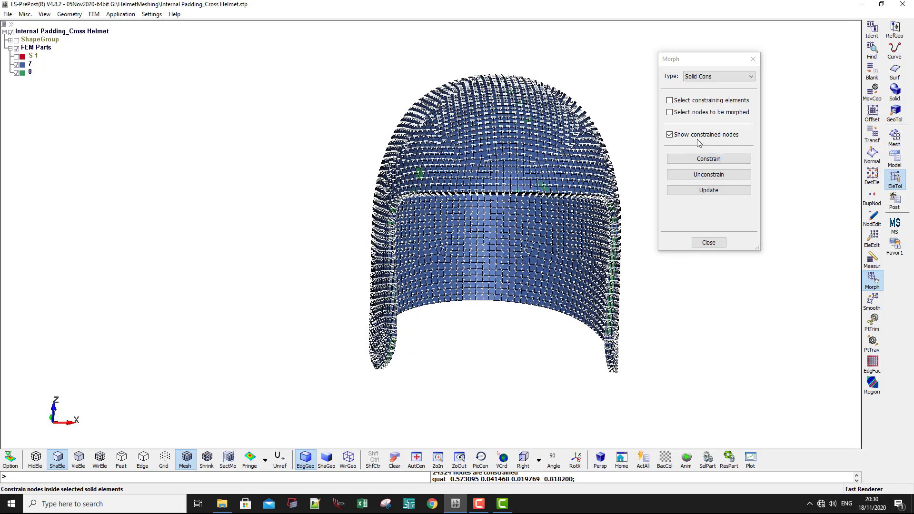
left_click_drag(467, 174, 484, 183, "shift")
left_click(670, 138)
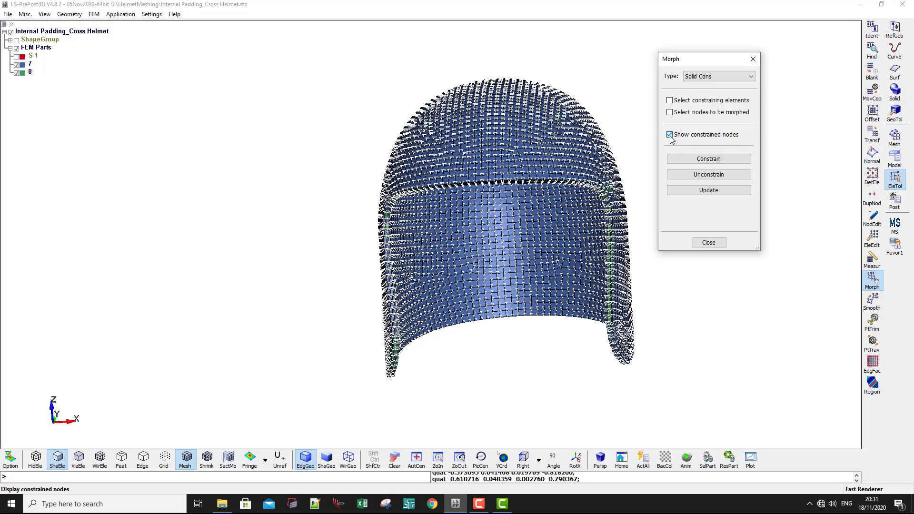
left_click(670, 137)
left_click_drag(498, 244, 418, 218, "ctrl")
scroll(348, 192, "down", 2)
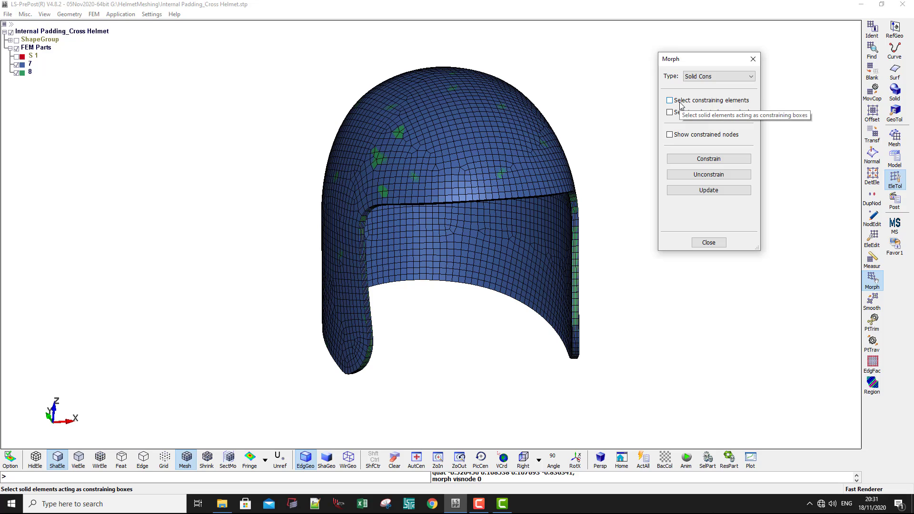
Set up a Transform projection of nodes to surface and hide part 8, leaving only part 7 displayed.
left_click(871, 136)
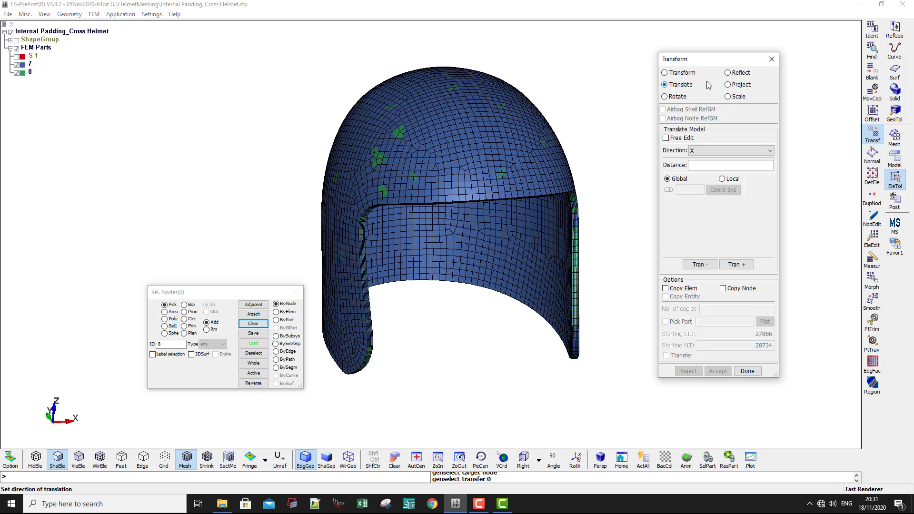
left_click(727, 85)
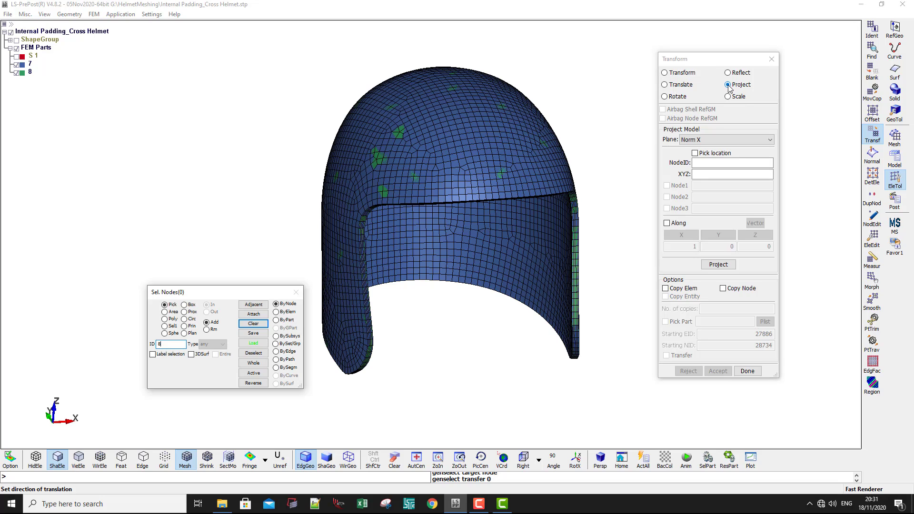
left_click(698, 140)
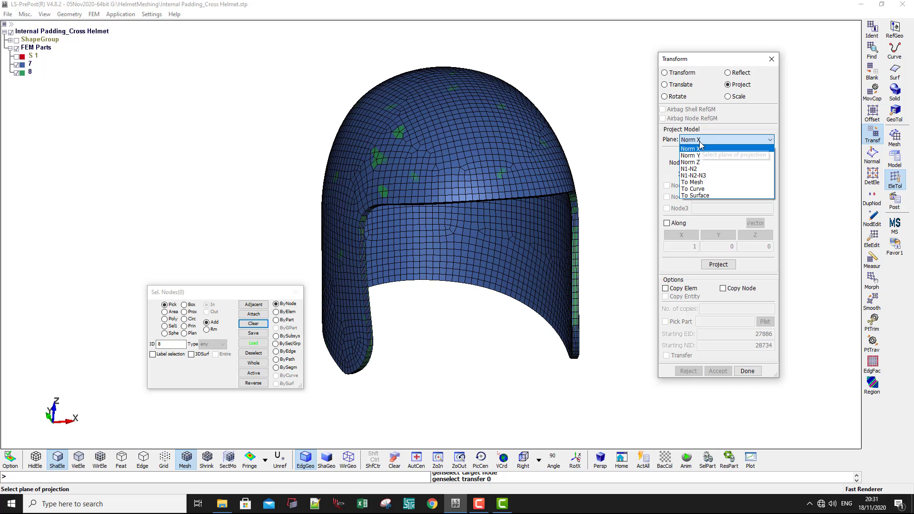
left_click(697, 195)
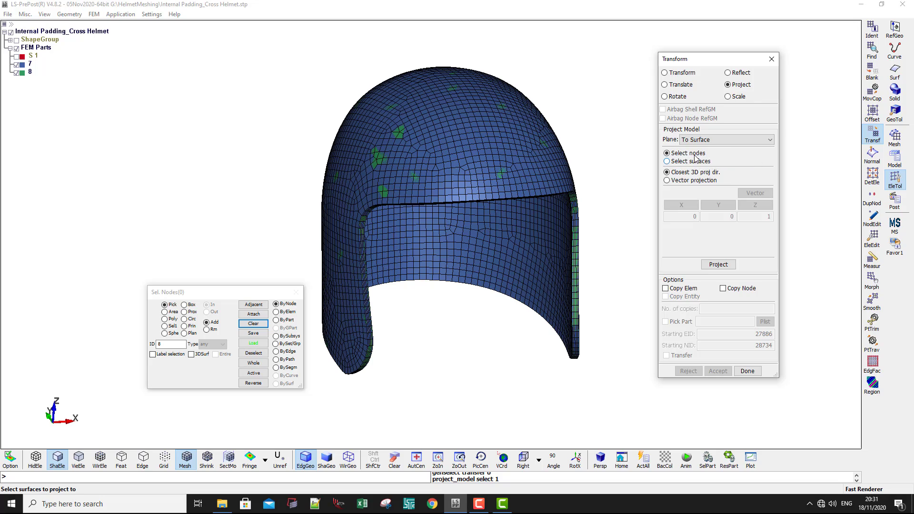
left_click(16, 73)
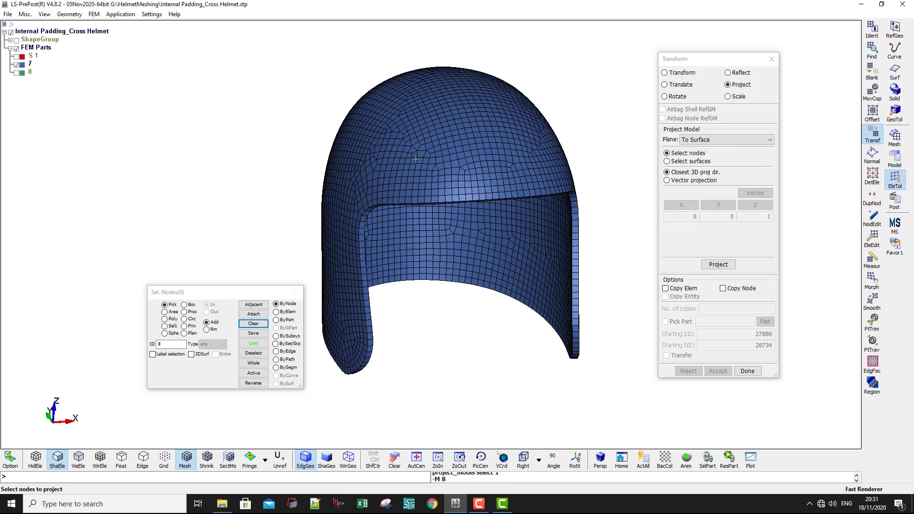
Select the nodes on the outer face of part 7 by element, using propagation with a 60 degree angle.
left_click(276, 312)
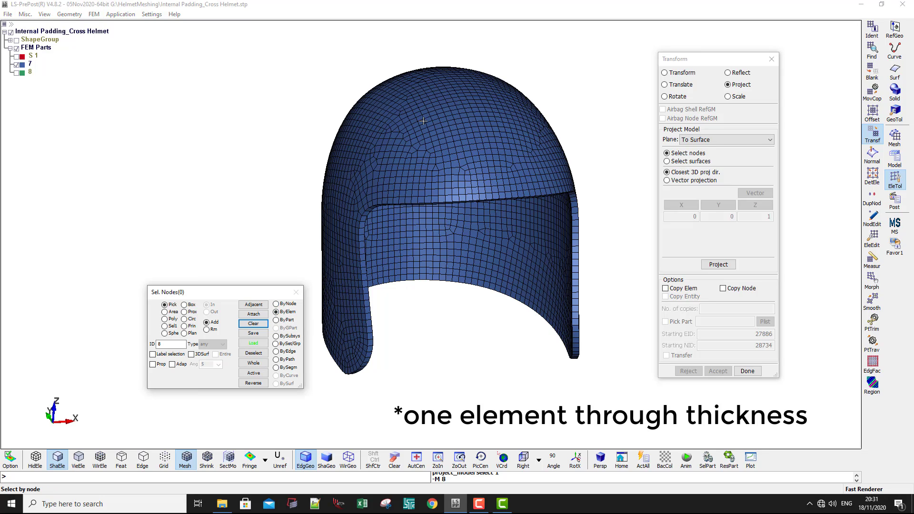
left_click(152, 364)
left_click(219, 364)
left_click(212, 412)
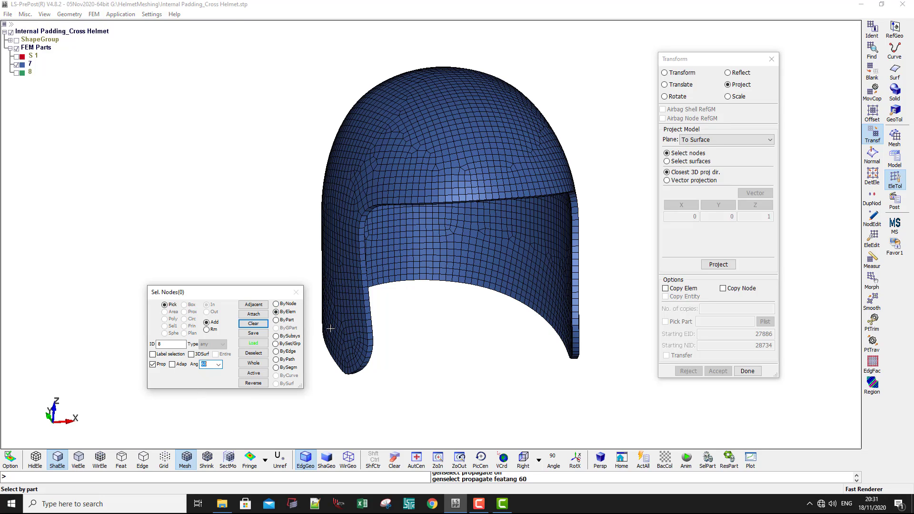
left_click(361, 153)
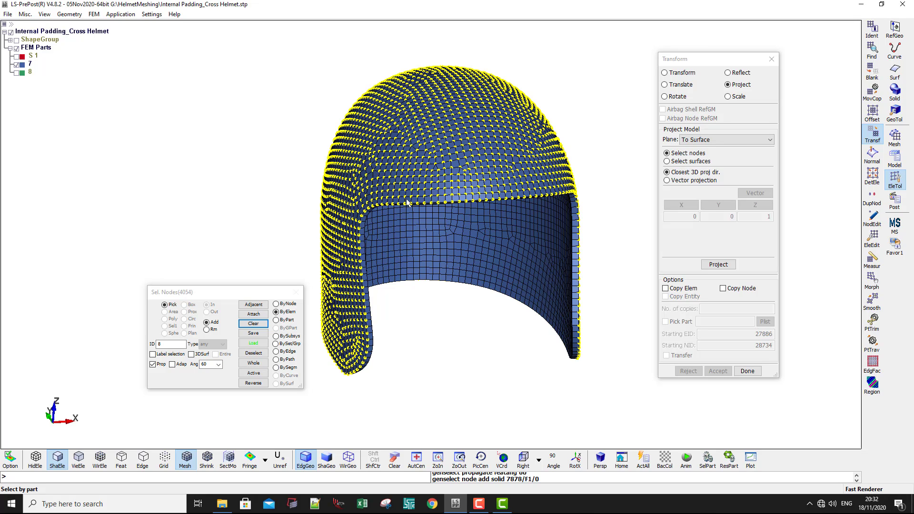
left_click_drag(485, 217, 460, 127, "ctrl")
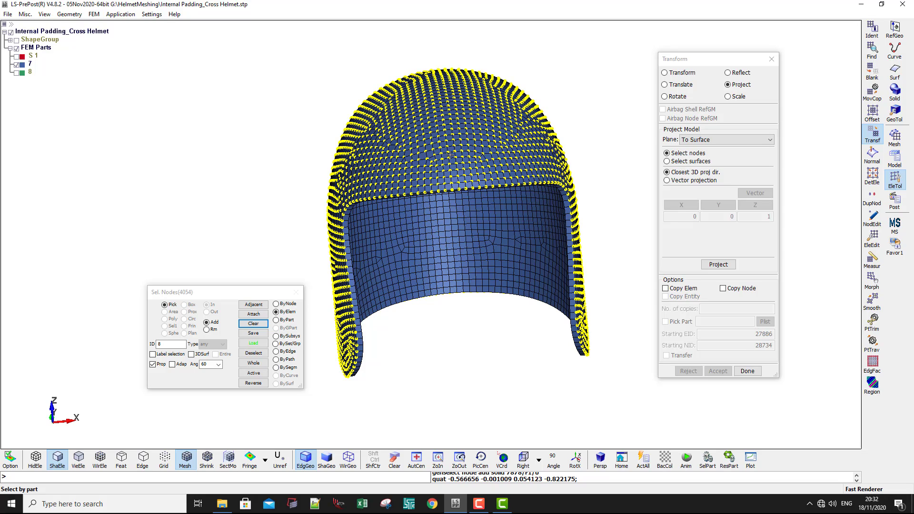
Show the helmet CAD geometry and select all seven outer surfaces around the helmet as the projection target.
left_click(672, 162)
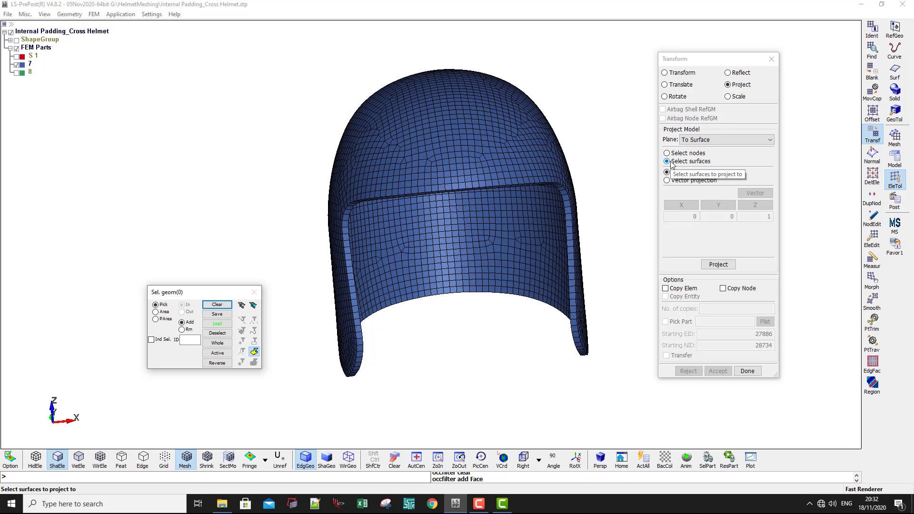
left_click(17, 41)
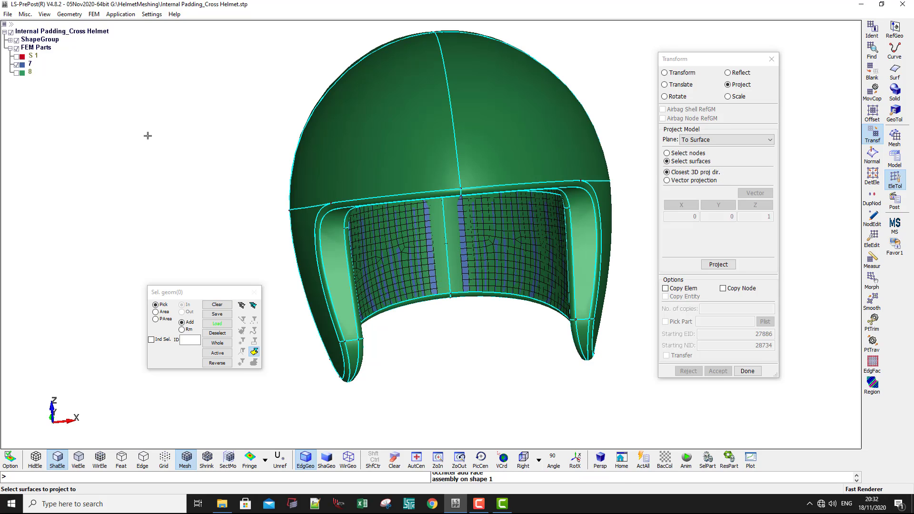
scroll(214, 160, "down", 6)
left_click_drag(323, 200, 332, 161, "shift")
left_click(288, 233)
left_click(280, 131)
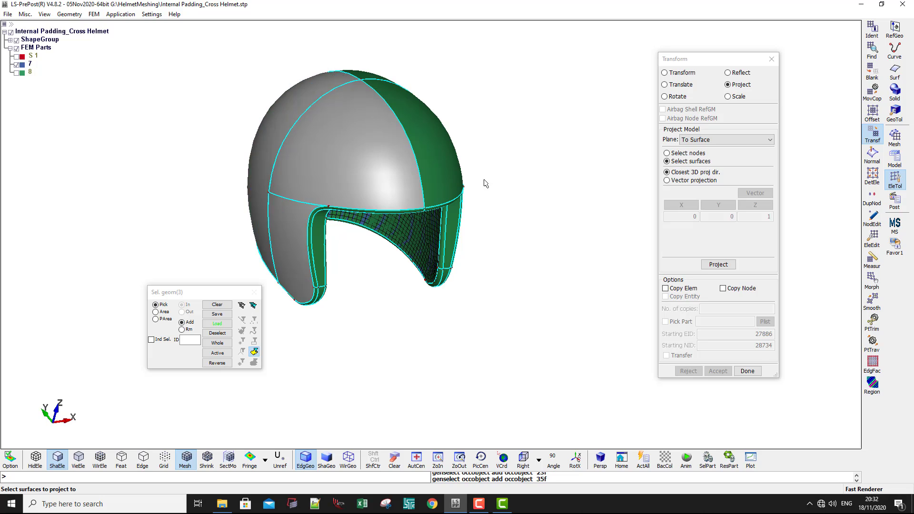
left_click_drag(486, 184, 311, 204, "shift")
left_click(387, 172)
left_click(485, 190)
left_click(505, 138)
left_click(470, 97)
left_click_drag(471, 97, 520, 185, "shift")
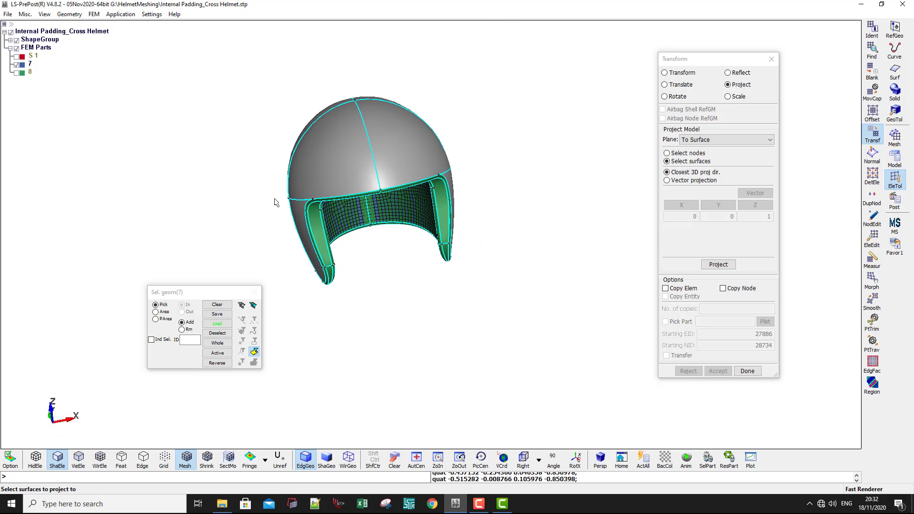
scroll(303, 149, "up", 4)
left_click_drag(366, 200, 505, 205, "shift")
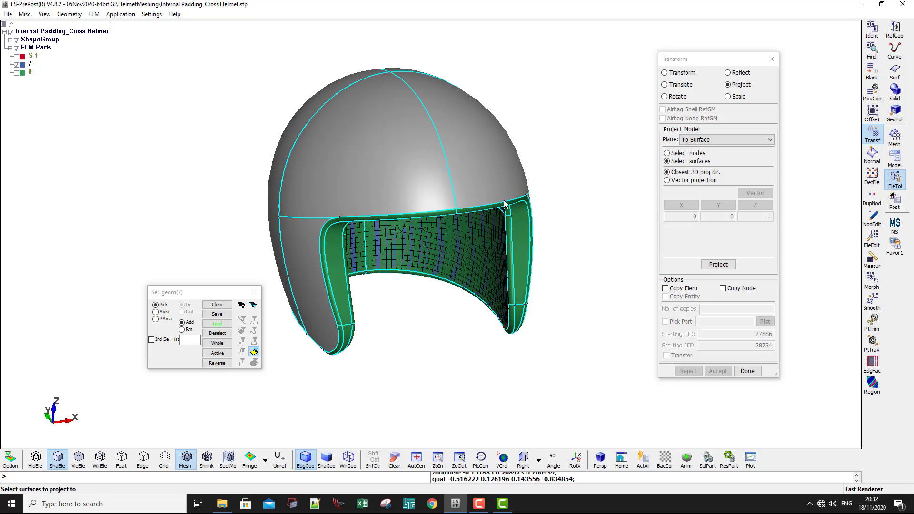
Project the selected nodes onto the outer surfaces in the closest 3D direction and accept the result.
left_click(718, 265)
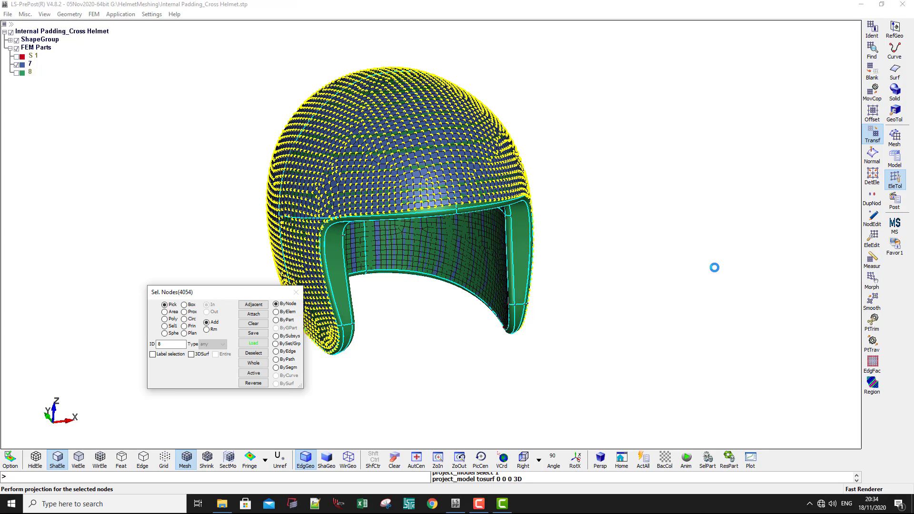
left_click(457, 504)
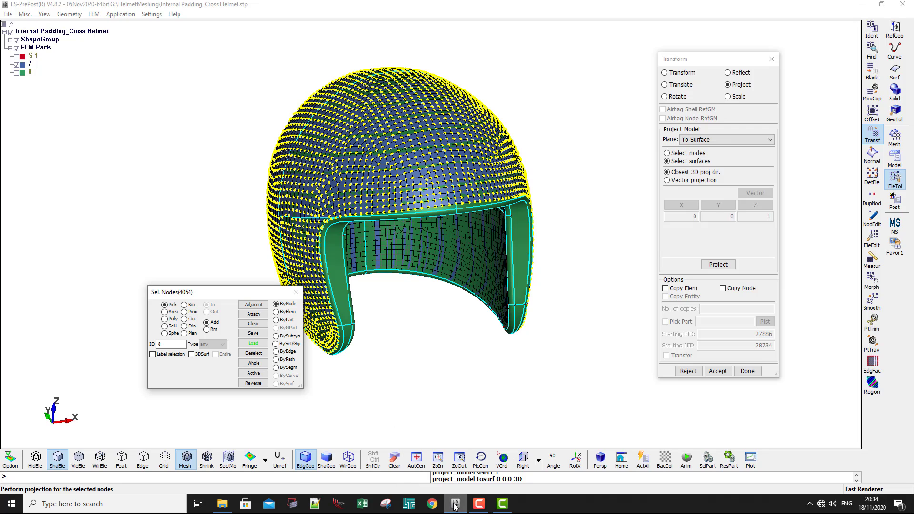
left_click(714, 372)
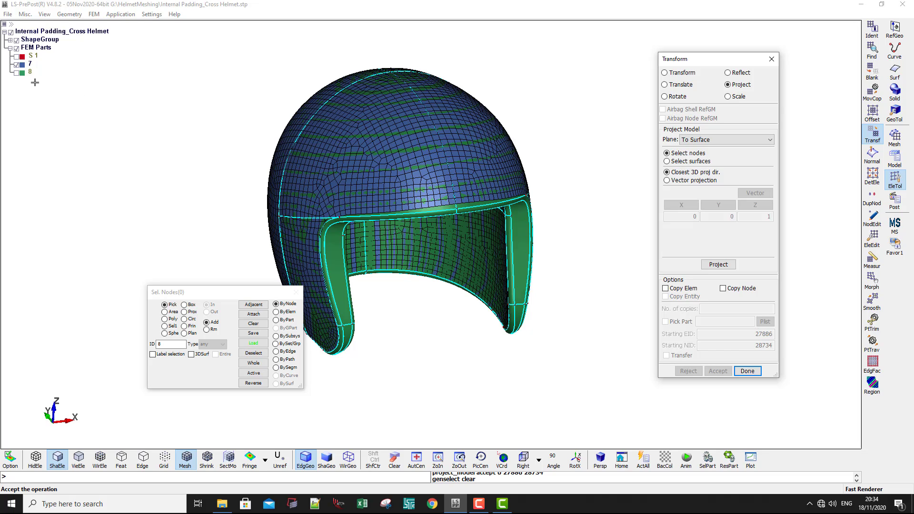
Hide the CAD geometry and examine the projected part 7 mesh and its rim from several sides.
left_click(16, 40)
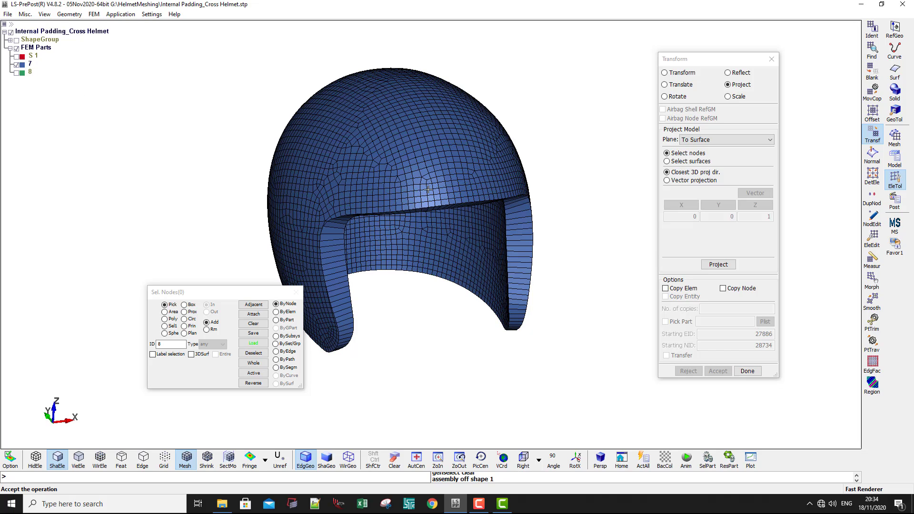
left_click_drag(428, 190, 382, 206, "ctrl")
middle_click_drag(397, 188, 402, 218, "ctrl")
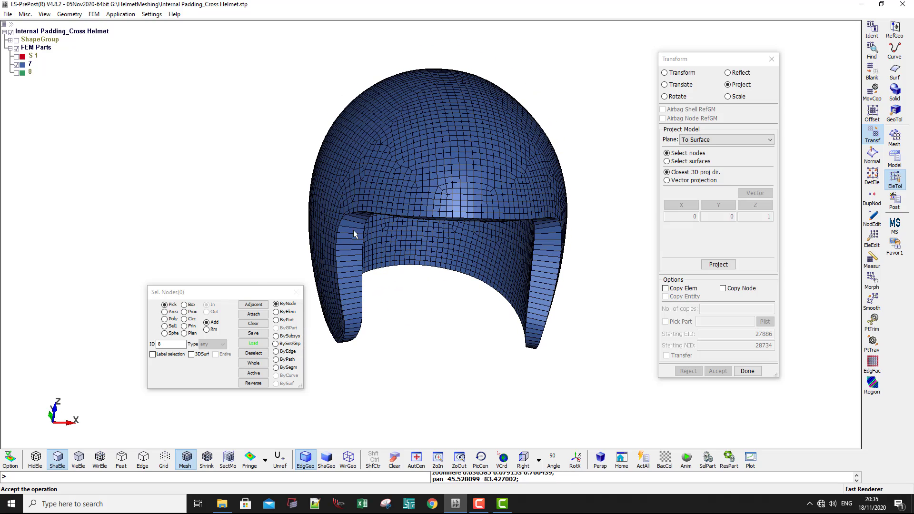
left_click_drag(436, 158, 431, 116, "ctrl")
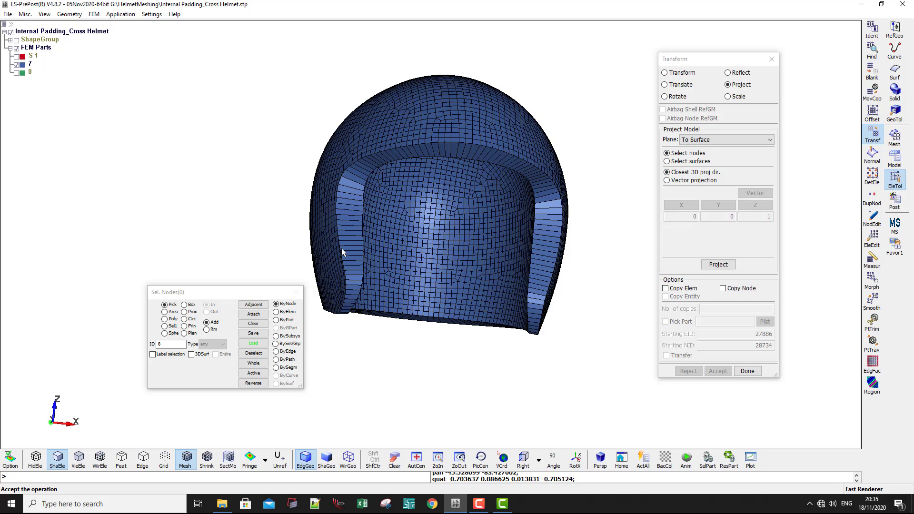
left_click_drag(389, 122, 409, 178, "ctrl")
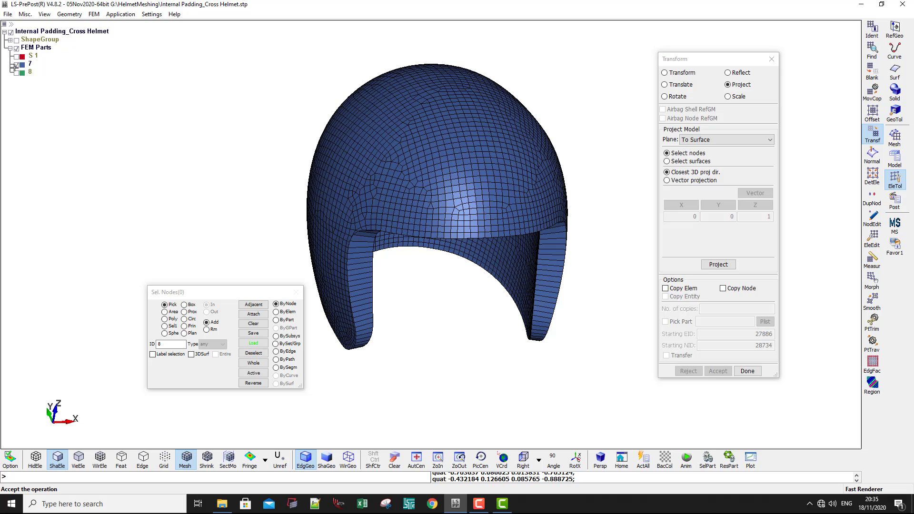
Show part 8 alone and examine its morphed mesh along the rim and inside, comparing it with part 7.
left_click(17, 65)
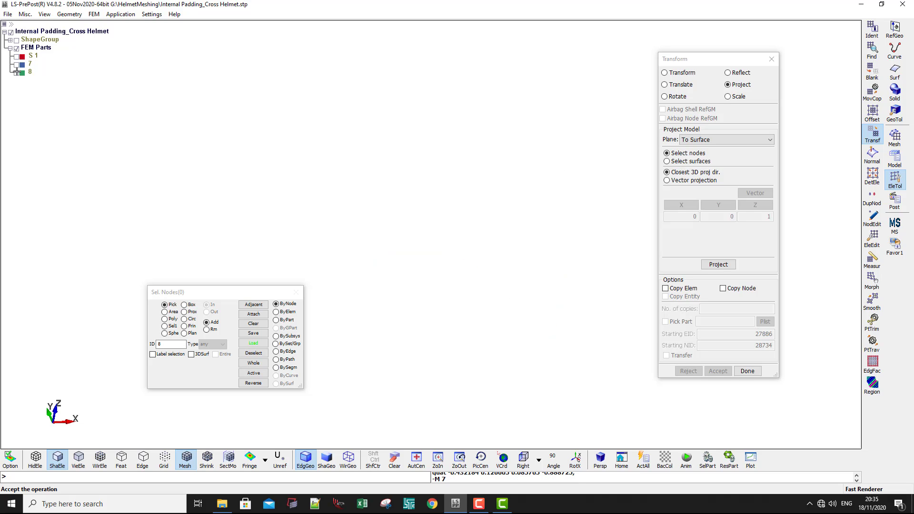
left_click(17, 72)
left_click_drag(359, 255, 372, 126, "ctrl")
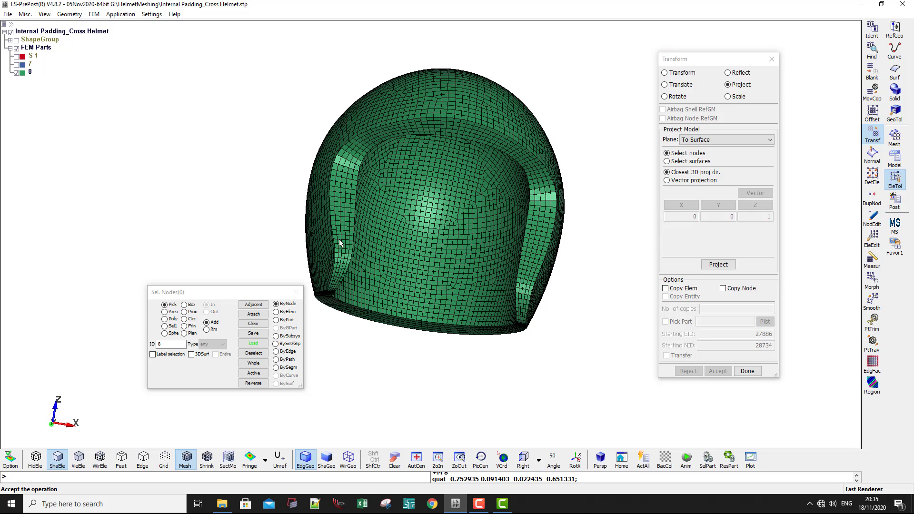
scroll(324, 180, "up", 2)
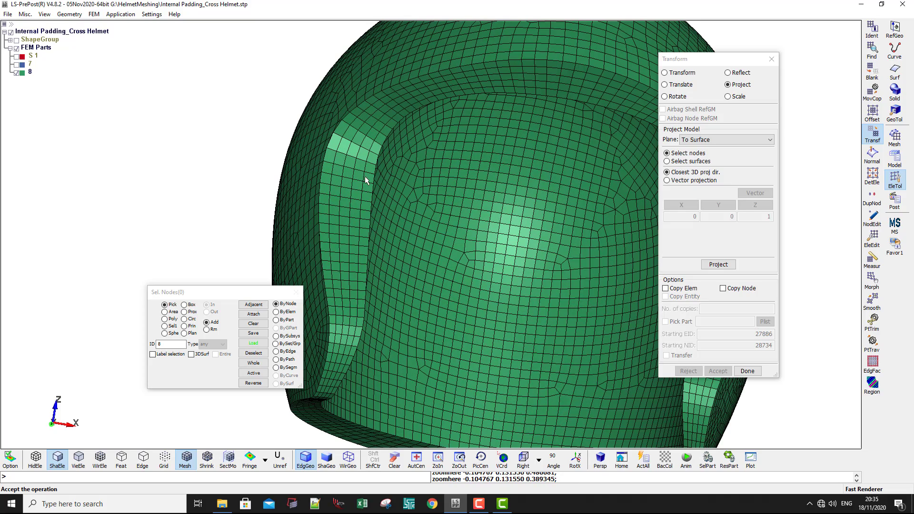
scroll(332, 167, "down", 1)
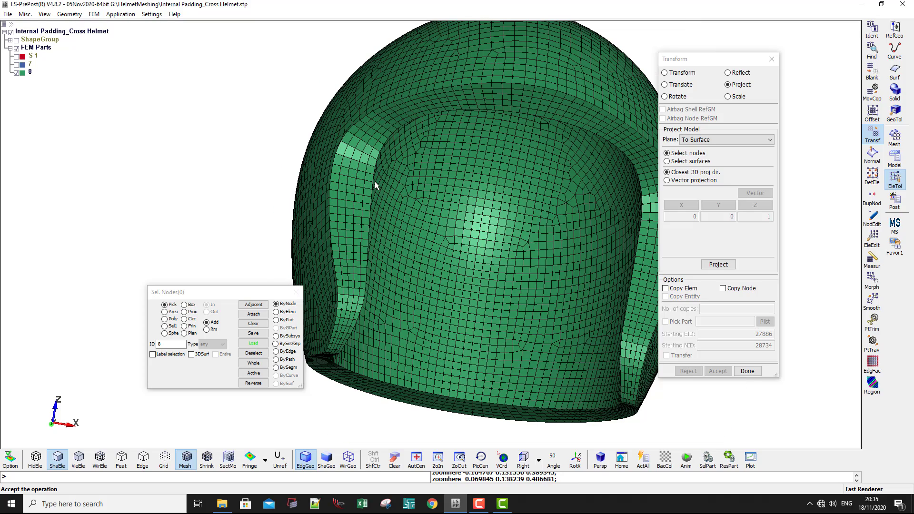
left_click_drag(607, 183, 418, 152, "ctrl")
left_click(17, 72)
left_click(16, 64)
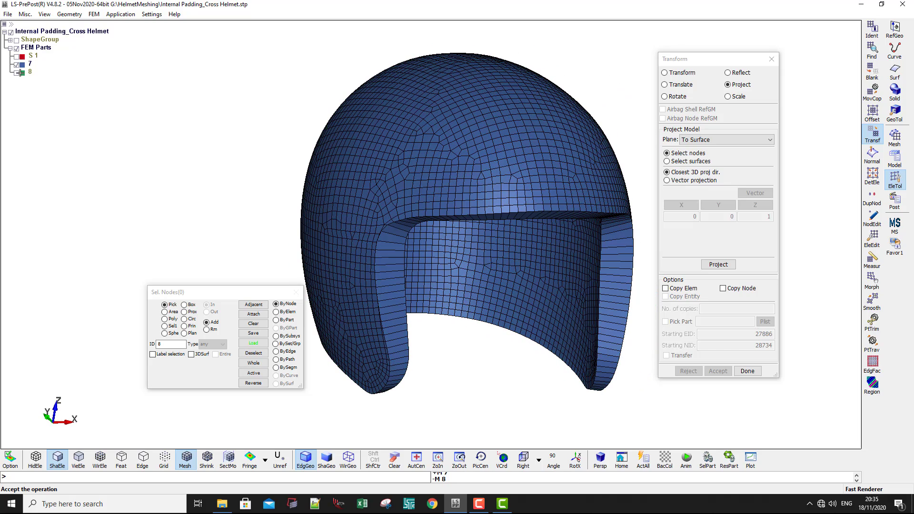
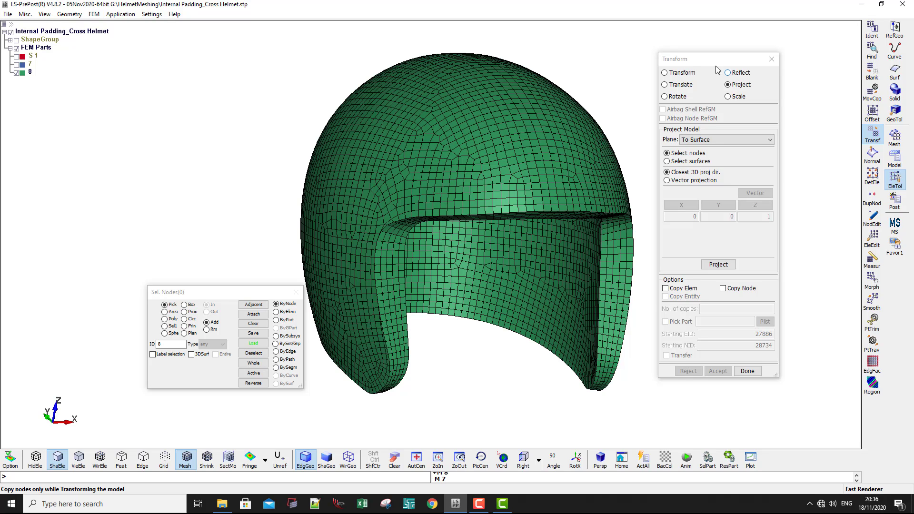
Examine part 8's elements across the rim thickness up close and compare them with part 7, leaving only part 8 displayed.
left_click(689, 60)
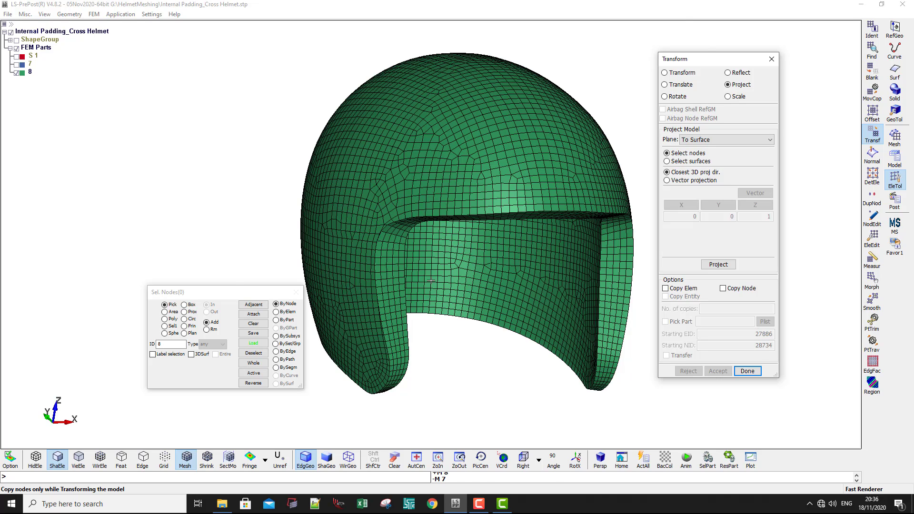
scroll(431, 281, "up", 2)
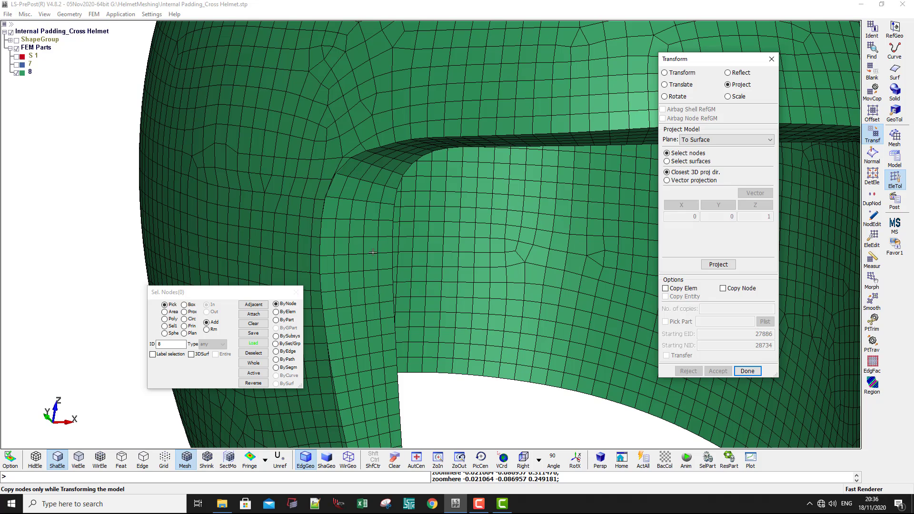
scroll(379, 251, "up", 2)
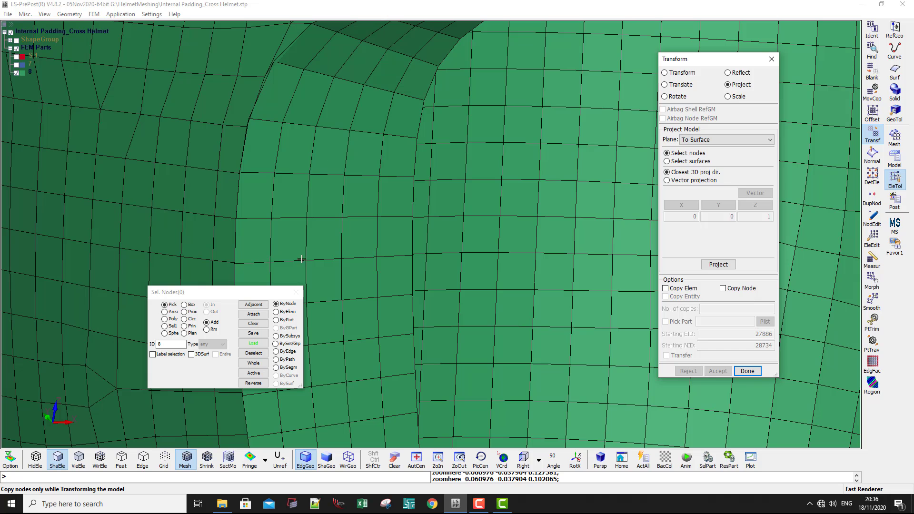
scroll(308, 239, "down", 9)
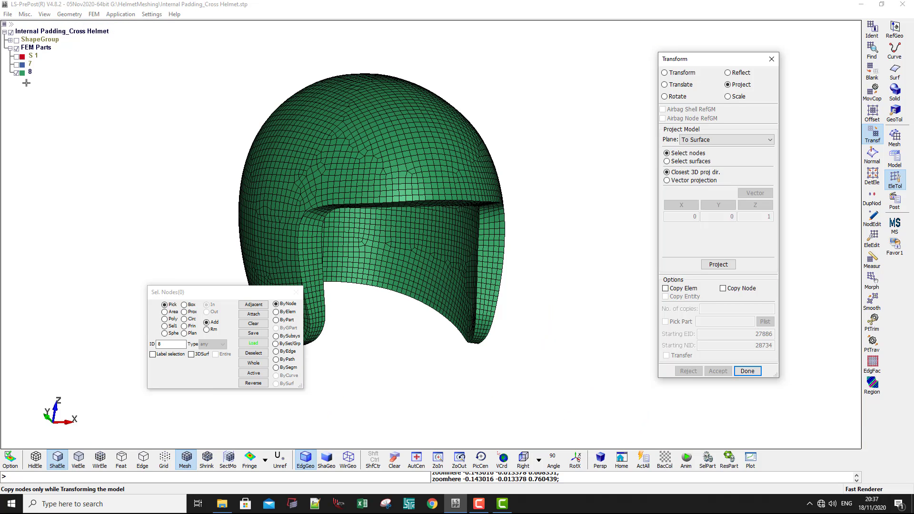
left_click(17, 72)
left_click(16, 64)
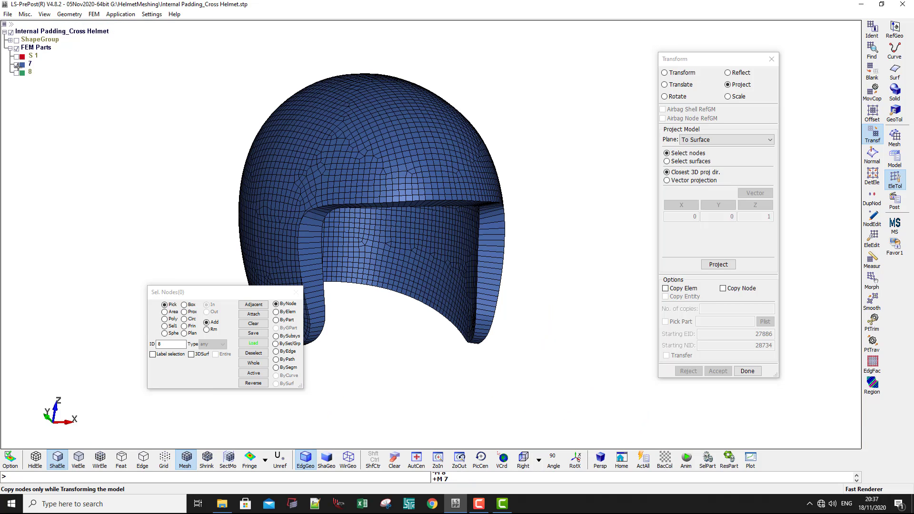
left_click(17, 65)
left_click(17, 72)
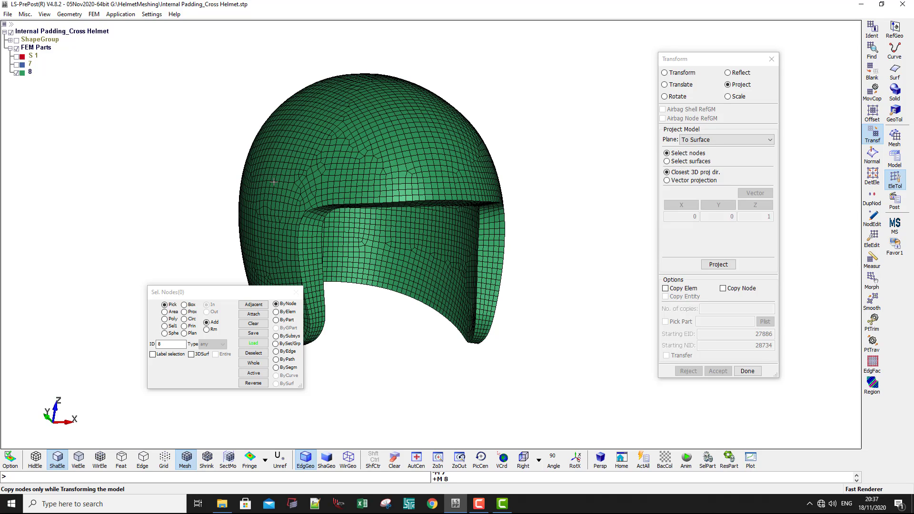
middle_click_drag(296, 190, 449, 178)
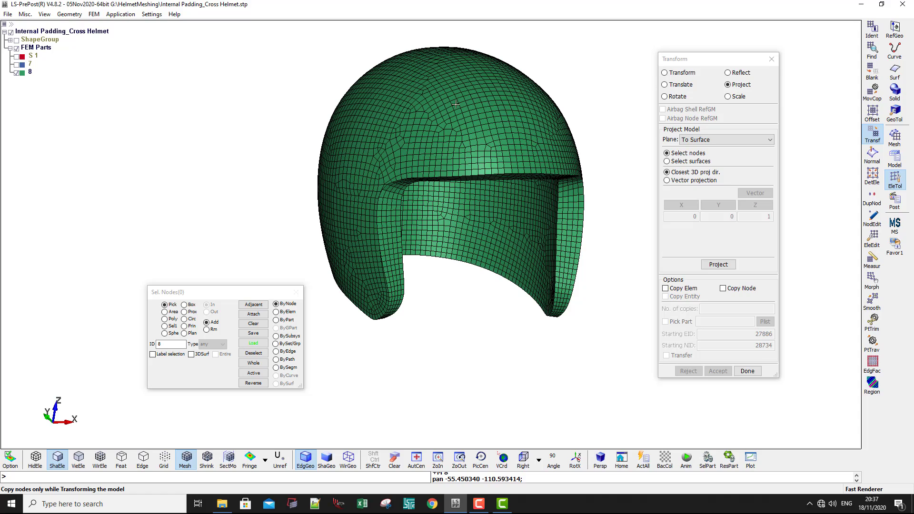
left_click_drag(462, 120, 453, 138, "shift")
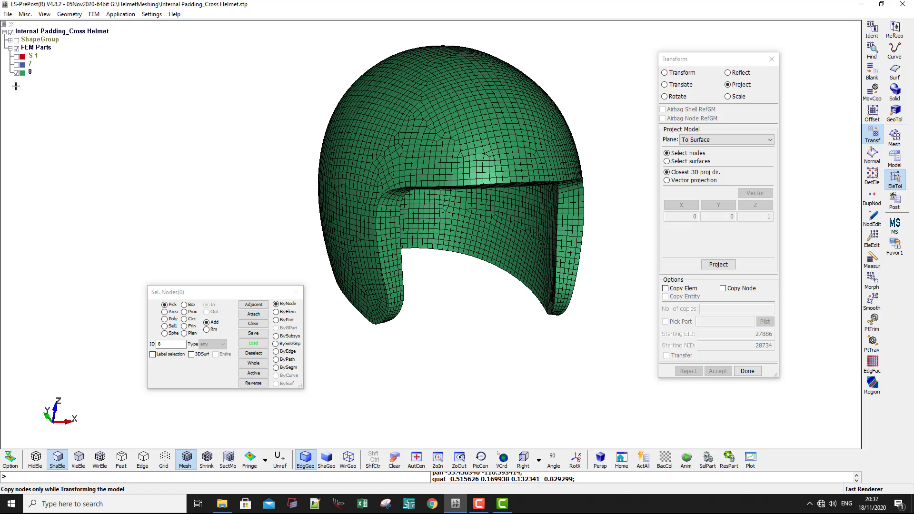
Overlay the CAD geometry on part 8, check the mesh fit around the rim, and hide the geometry again.
left_click(16, 41)
scroll(461, 204, "up", 4)
scroll(367, 215, "down", 3)
left_click_drag(410, 193, 408, 121, "shift")
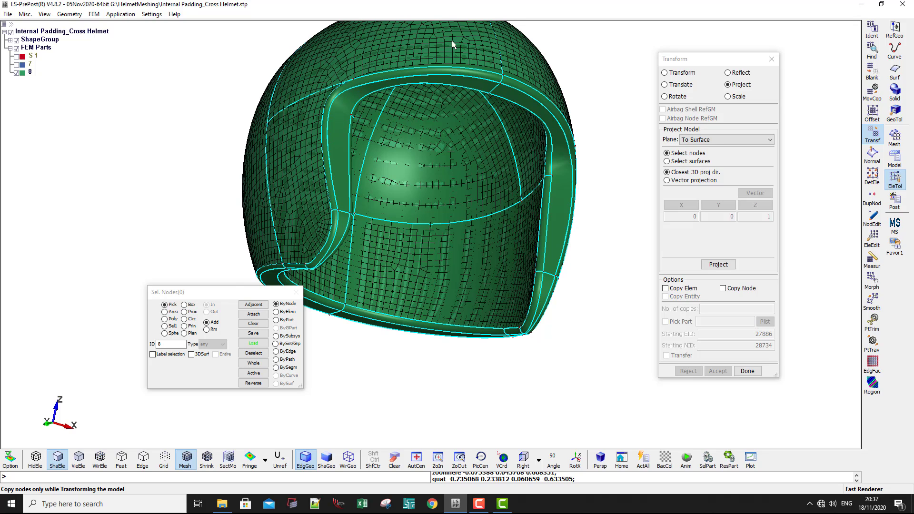
left_click_drag(451, 41, 438, 163, "shift")
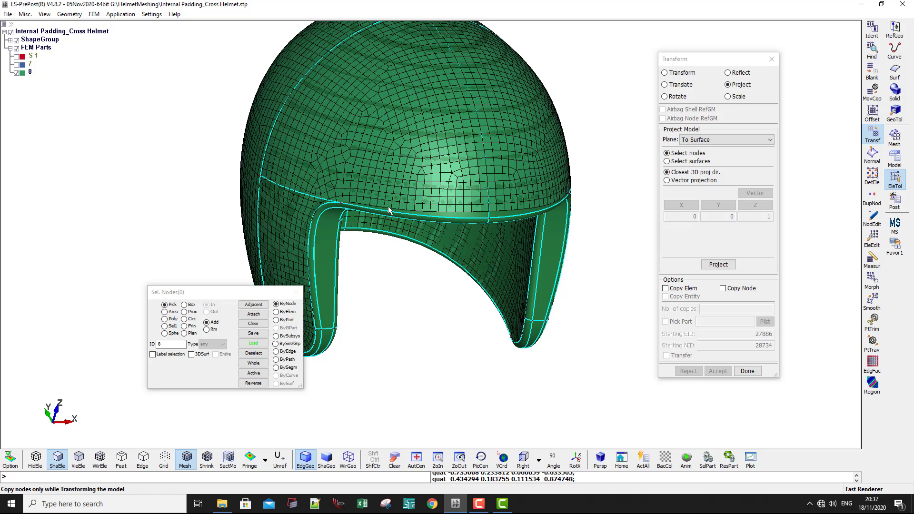
scroll(390, 210, "up", 2)
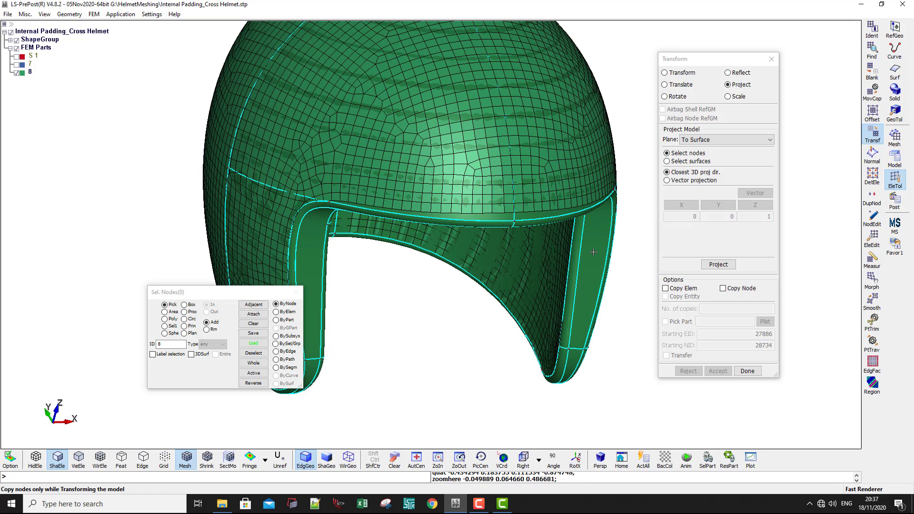
left_click_drag(518, 285, 436, 149, "shift")
scroll(418, 249, "down", 2)
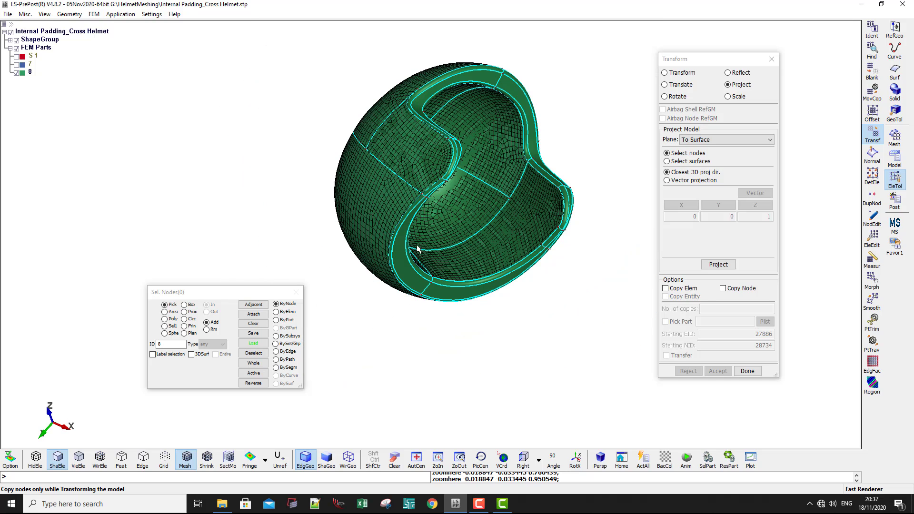
middle_click_drag(461, 135, 472, 154, "shift")
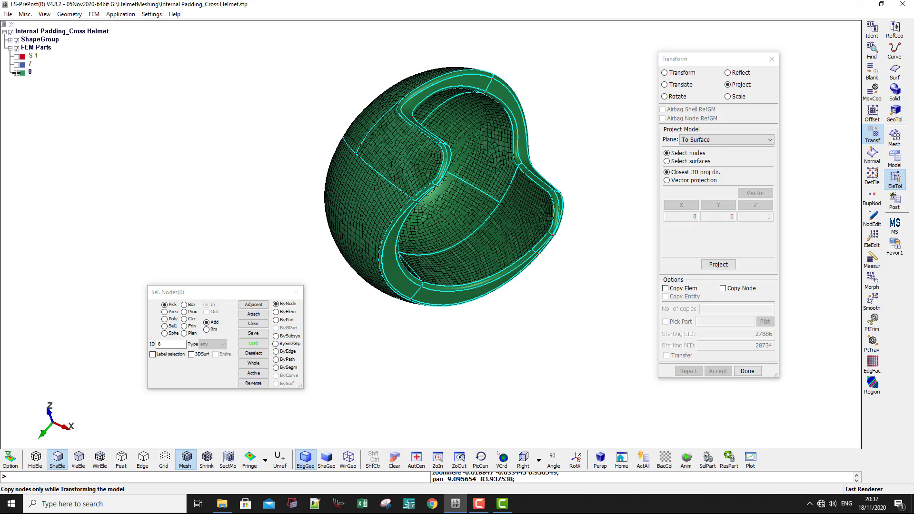
left_click(17, 41)
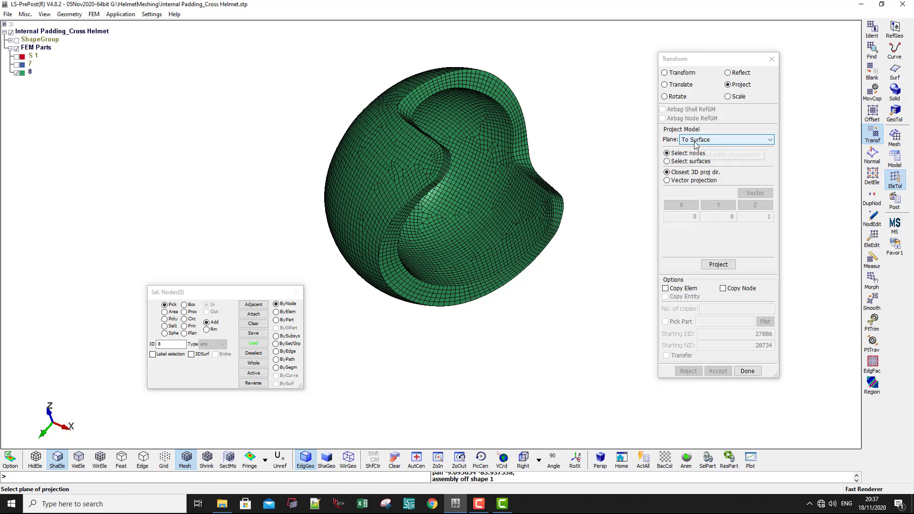
Set the projection's node selection to pick by element with propagation at a 10 degree angle.
left_click(690, 155)
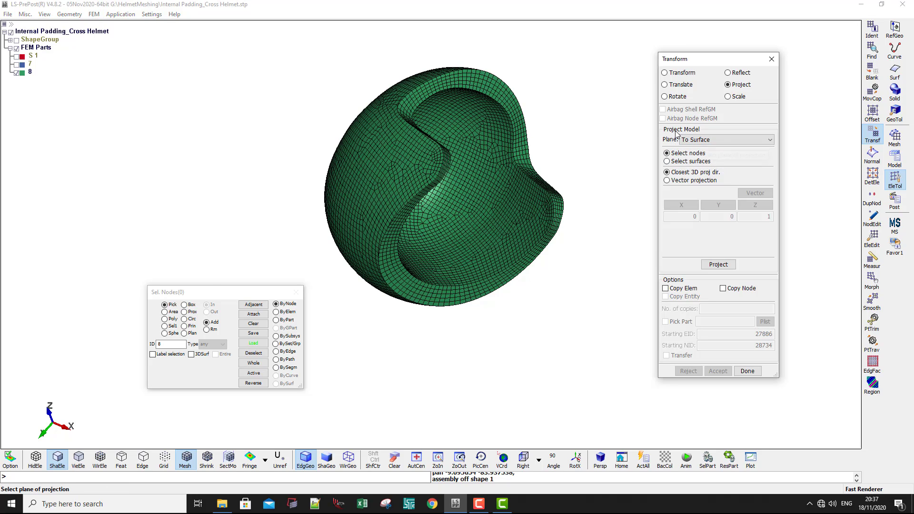
left_click(282, 313)
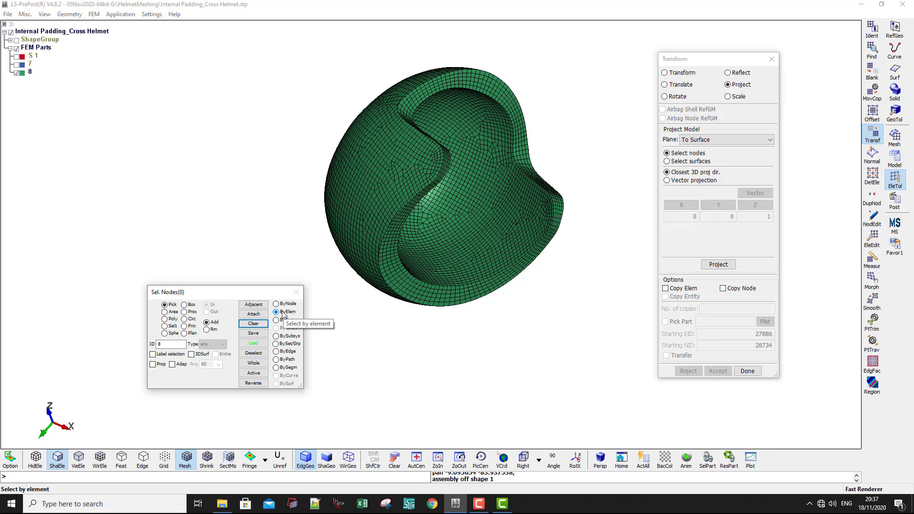
left_click(153, 364)
left_click(429, 297)
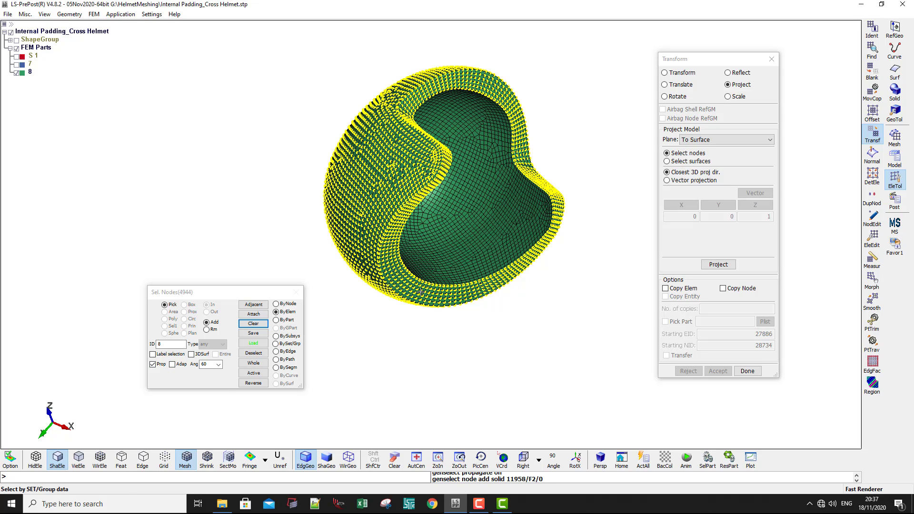
right_click(421, 291)
left_click(217, 364)
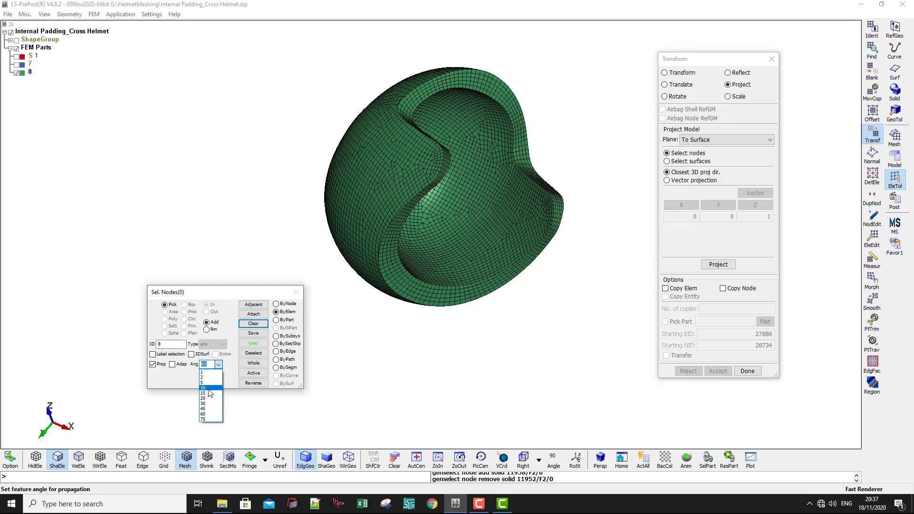
left_click(205, 388)
Select the nodes on part 8's rim face along the bottom edge, the front opening and the first cheek corner.
left_click(398, 284)
scroll(398, 286, "up", 3)
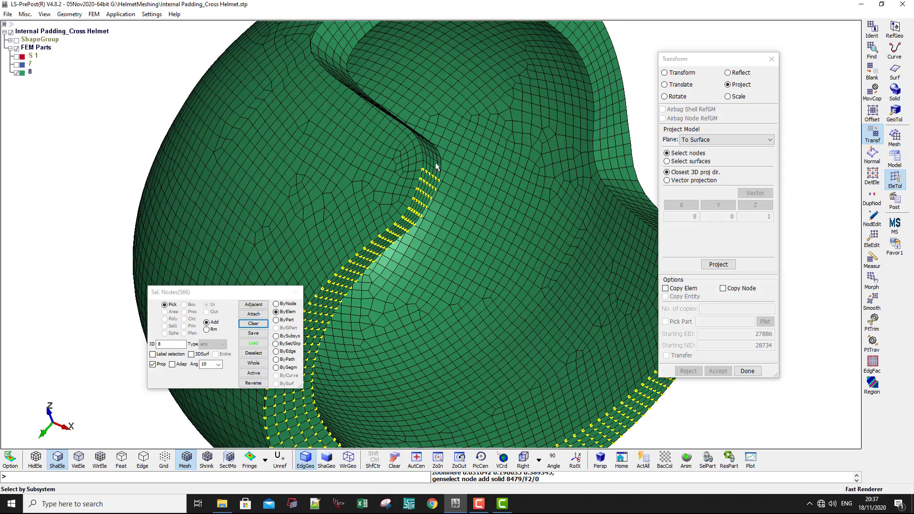
scroll(435, 164, "down", 3)
left_click(523, 129)
left_click_drag(421, 234, 418, 288, "shift")
left_click(393, 255)
scroll(376, 224, "up", 8)
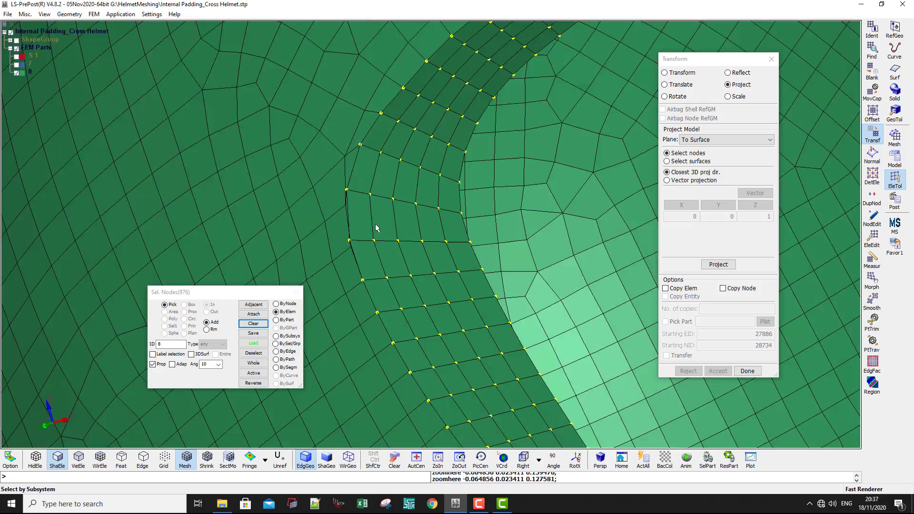
scroll(376, 224, "down", 7)
Add the nodes on the opposite cheek corner so the whole rim face of part 8 is selected.
left_click_drag(619, 187, 592, 231, "shift")
scroll(476, 238, "down", 3)
scroll(435, 239, "up", 6)
left_click(456, 234)
left_click(458, 266)
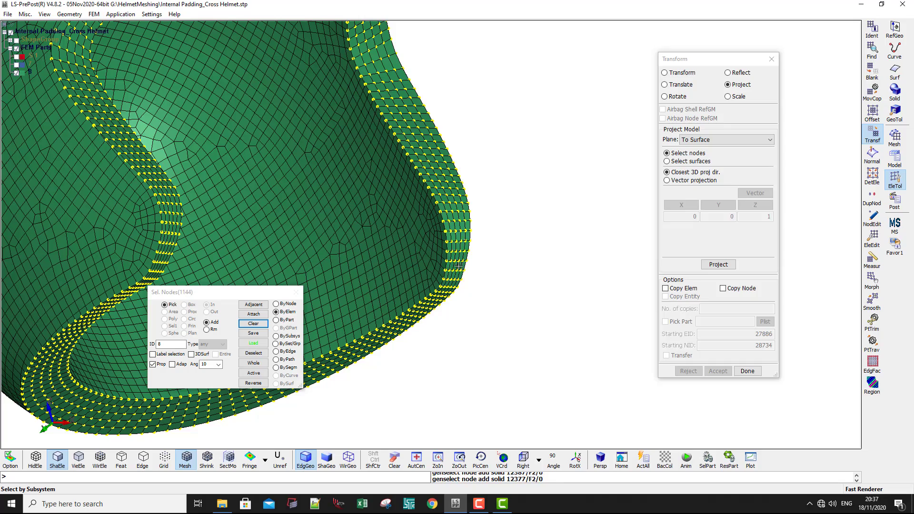
scroll(459, 266, "down", 3)
left_click_drag(450, 132, 518, 195, "shift")
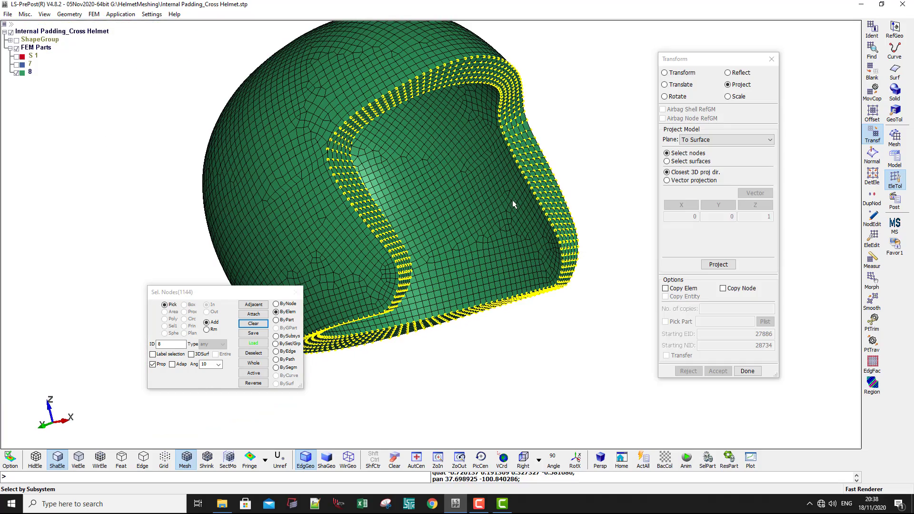
scroll(497, 204, "down", 2)
Show the CAD geometry and select the two front-opening rim surfaces and both cheek-corner rim surfaces as the projection target.
left_click(666, 161)
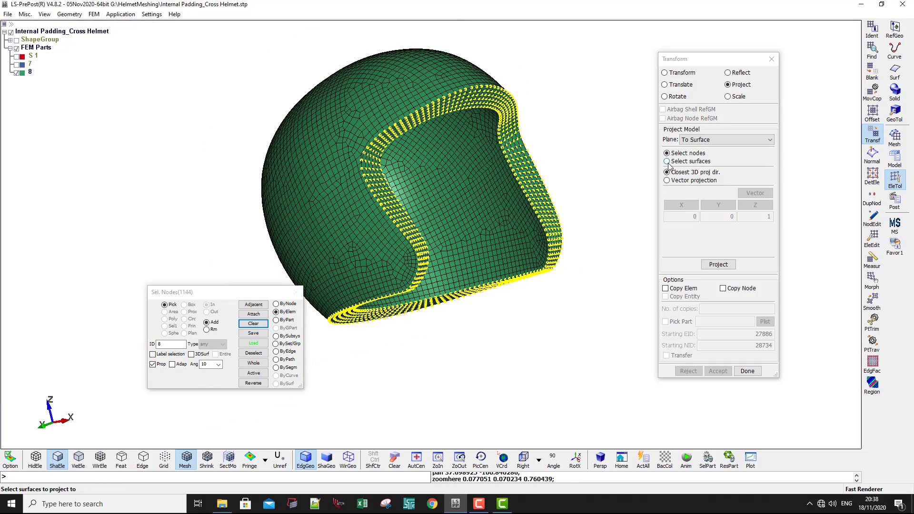
left_click(16, 40)
scroll(464, 102, "up", 3)
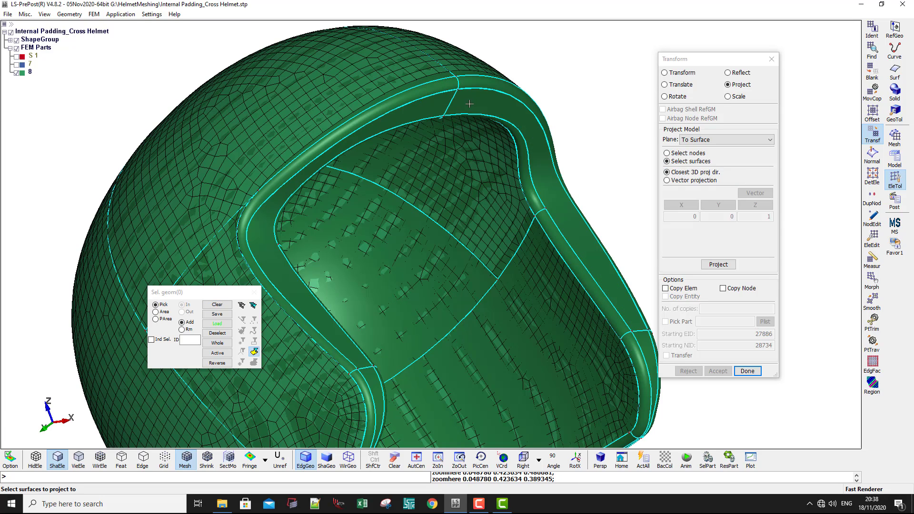
left_click(467, 104)
left_click(429, 115)
middle_click_drag(414, 401, 425, 206, "shift")
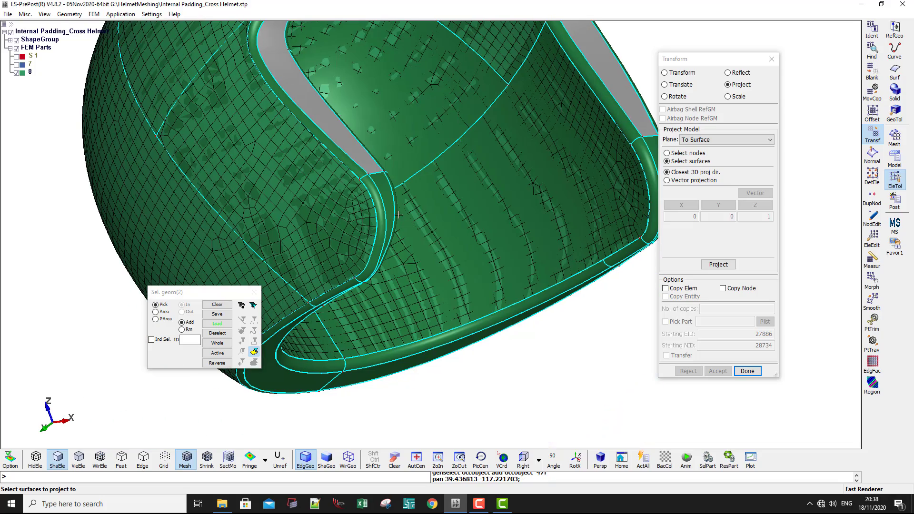
left_click(393, 200)
middle_click_drag(576, 176, 508, 167, "shift")
left_click(595, 139)
Add the two rim surfaces along the helmet's bottom edge to the projection target.
scroll(502, 274, "down", 3)
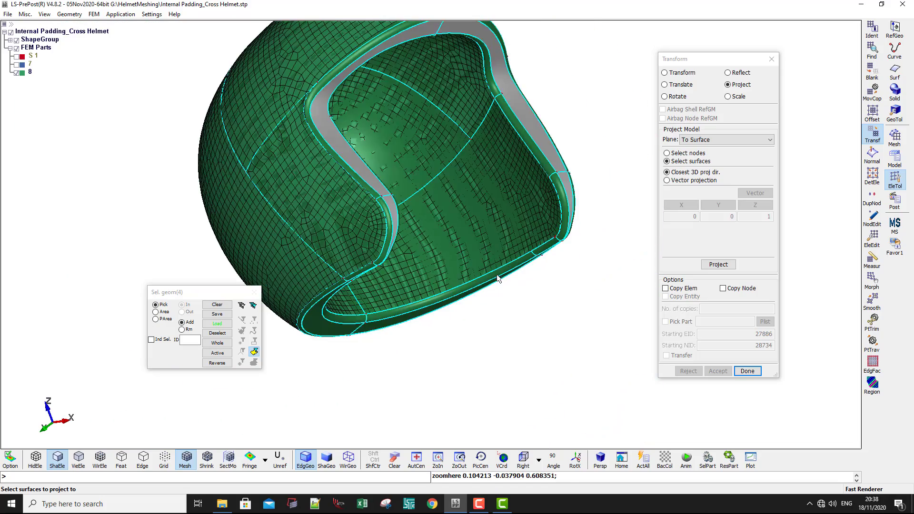
left_click_drag(497, 278, 391, 217, "shift")
left_click(332, 231)
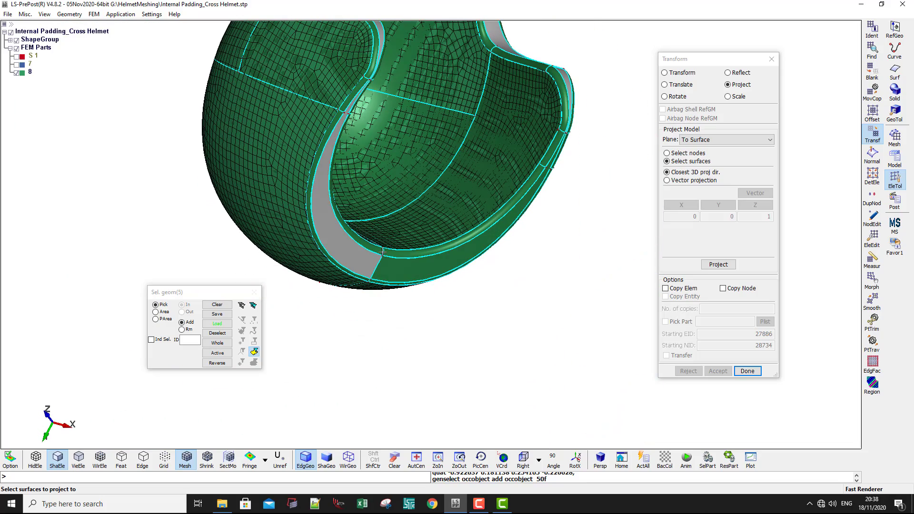
left_click(441, 262)
Project the selected part 8 rim nodes onto the selected rim surfaces in the closest 3D direction.
scroll(565, 176, "down", 4)
left_click_drag(566, 172, 547, 209, "shift")
left_click(723, 267)
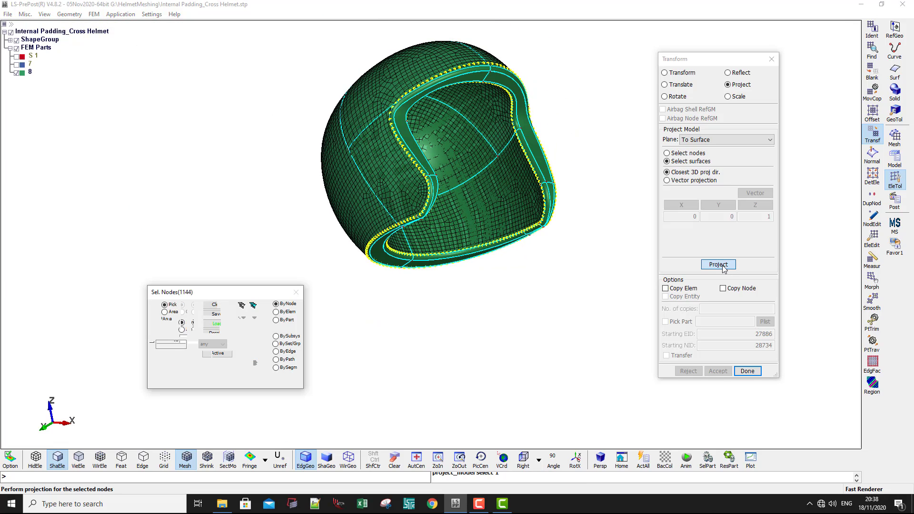
left_click(721, 265)
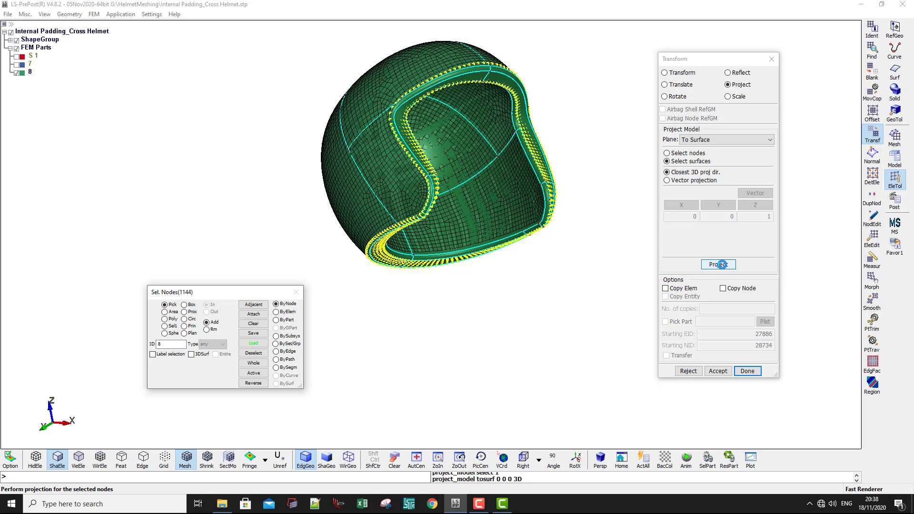
Accept the projection of part 8's rim nodes and hide the CAD geometry so only the mesh is displayed.
left_click(718, 371)
left_click_drag(576, 142, 470, 243, "shift")
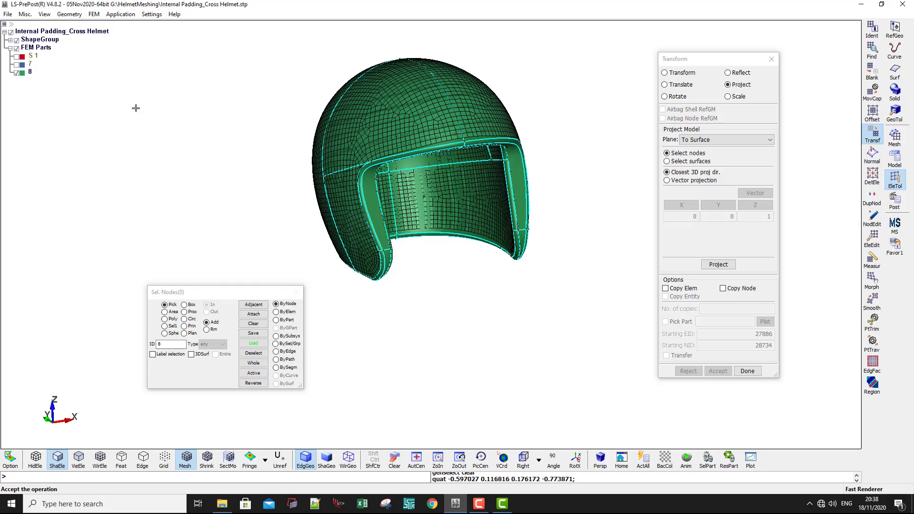
left_click(16, 40)
Examine part 8's projected rim, cheek corners and front opening from several angles to check the mesh.
scroll(440, 192, "up", 2, "shift")
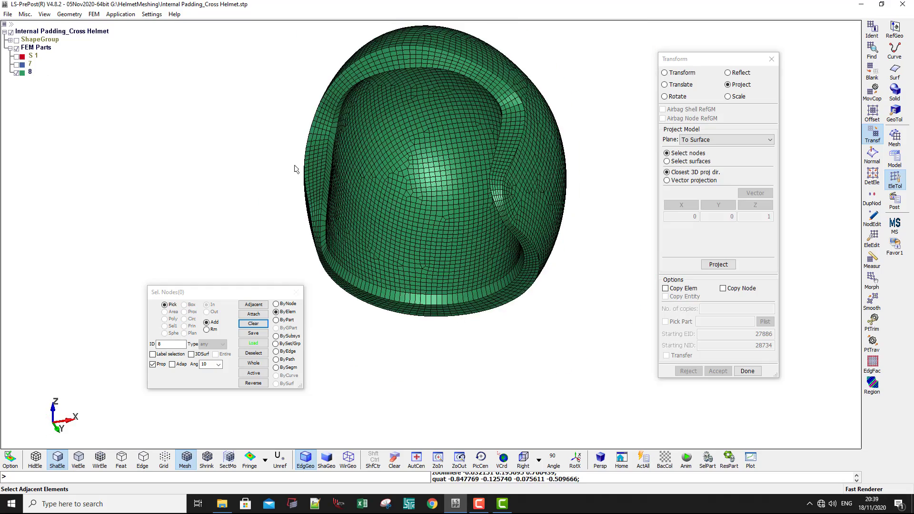
left_click_drag(295, 169, 393, 323, "shift")
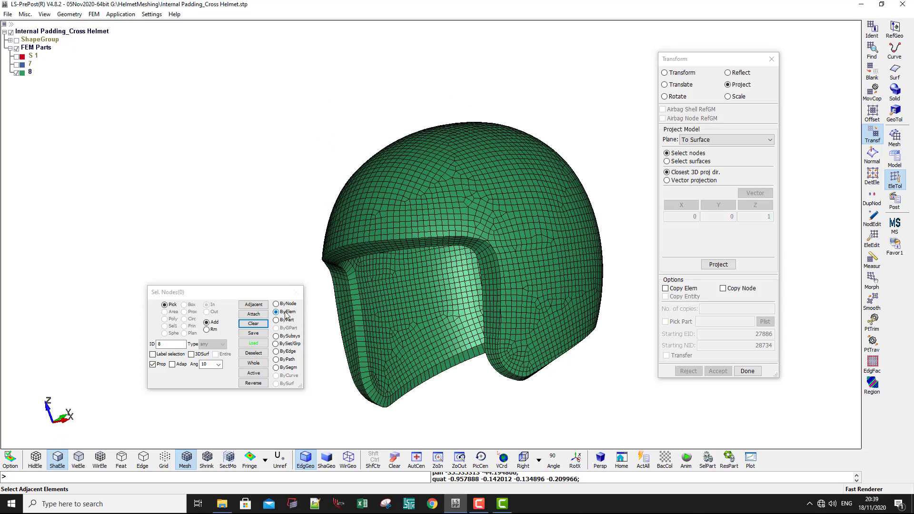
right_click_drag(393, 323, 411, 202, "shift")
scroll(428, 273, "up", 3)
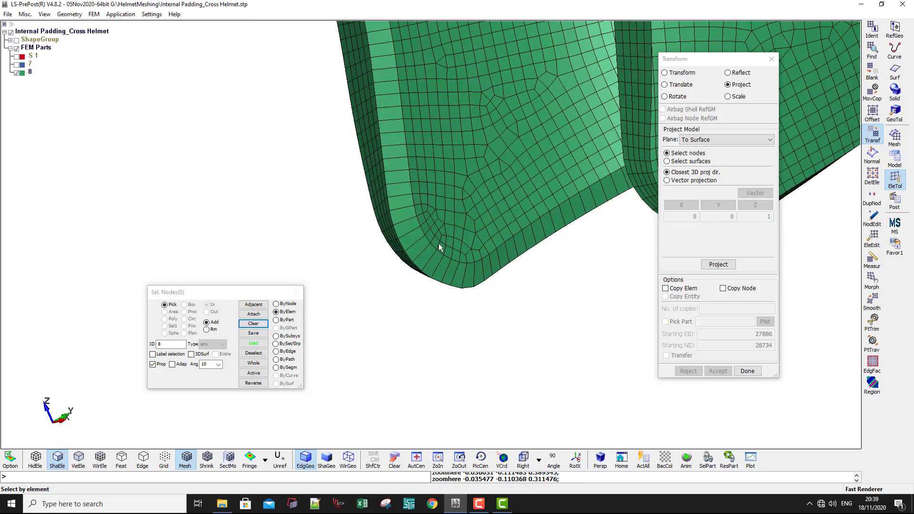
scroll(440, 248, "down", 4)
left_click_drag(447, 243, 643, 203, "shift")
left_click_drag(301, 285, 404, 270, "shift")
scroll(423, 253, "up", 3)
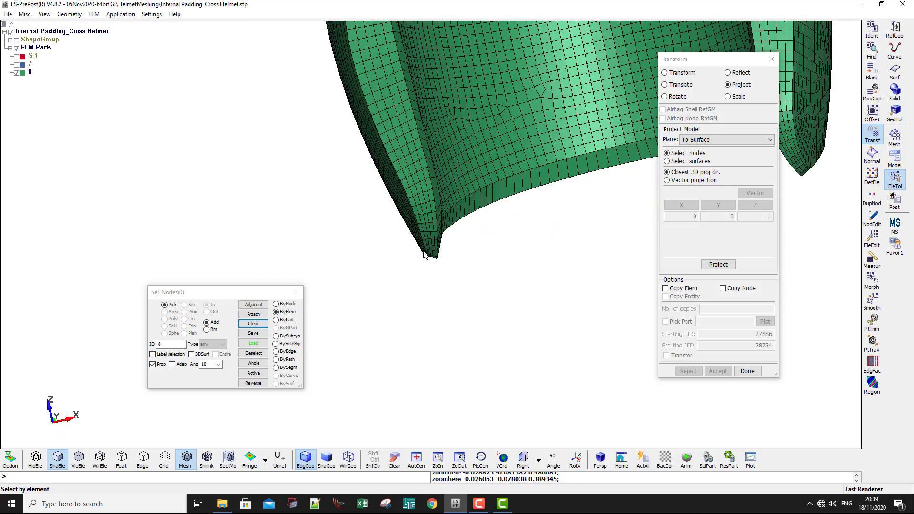
scroll(442, 241, "down", 3)
left_click_drag(509, 249, 624, 219, "shift")
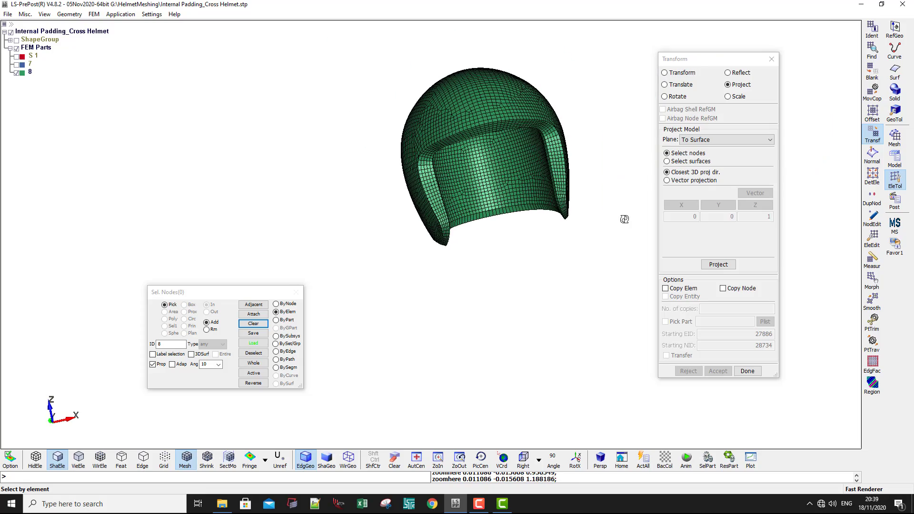
scroll(566, 224, "up", 3)
scroll(515, 244, "down", 3)
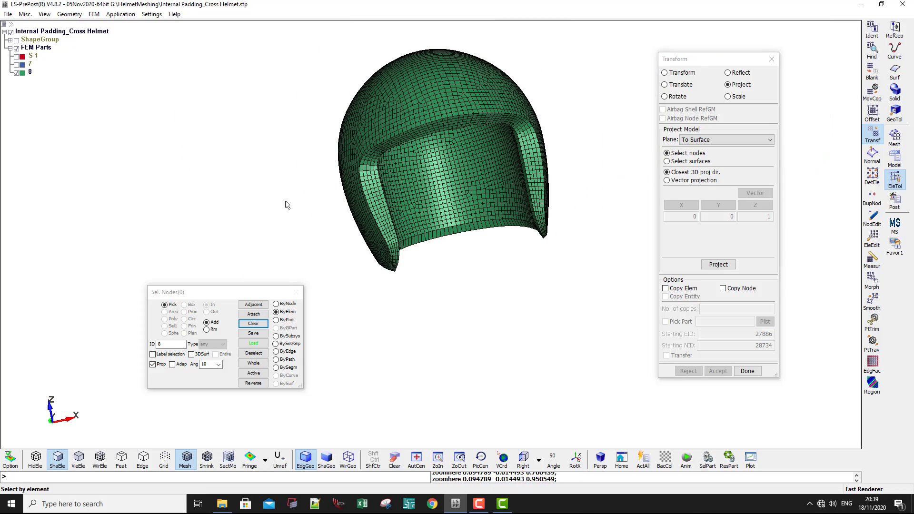
Switch off the FEM Parts group and move the node selection window clear of the helmet mesh.
left_click(16, 49)
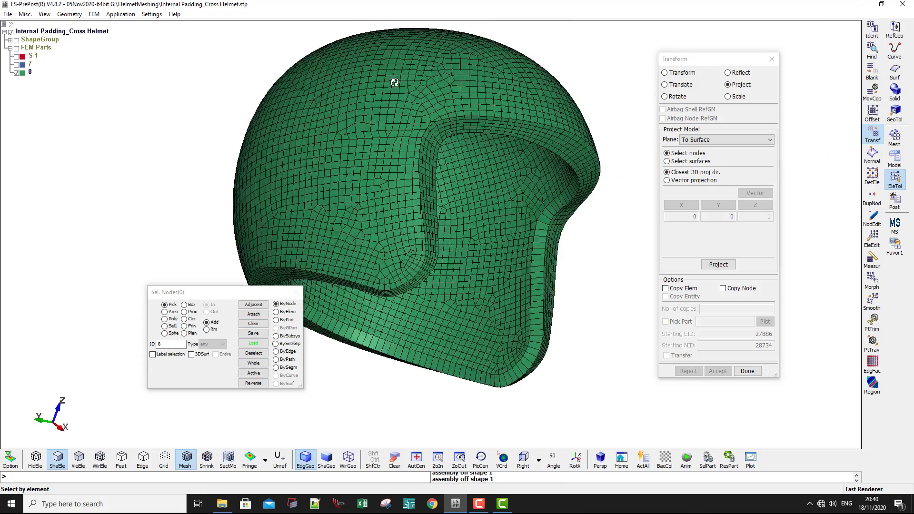
left_click_drag(394, 81, 338, 175, "shift")
left_click_drag(238, 293, 75, 292)
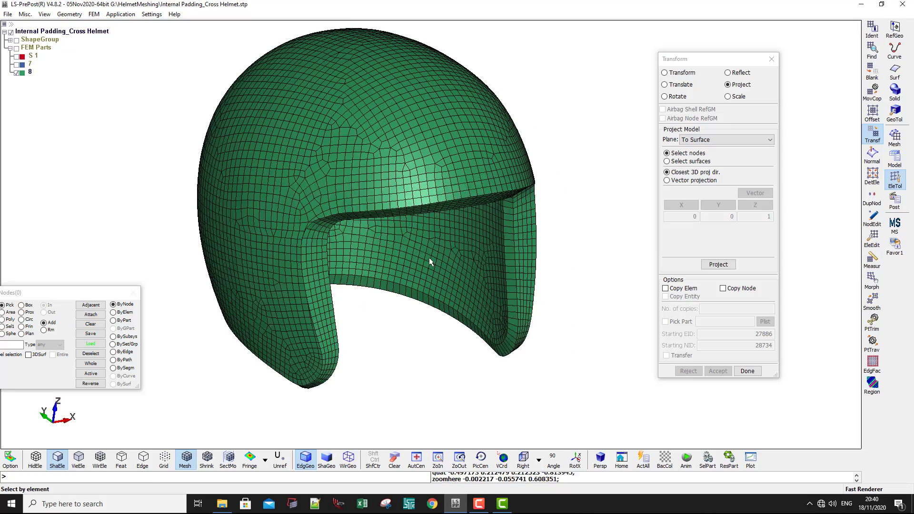
right_click_drag(430, 259, 453, 285, "shift")
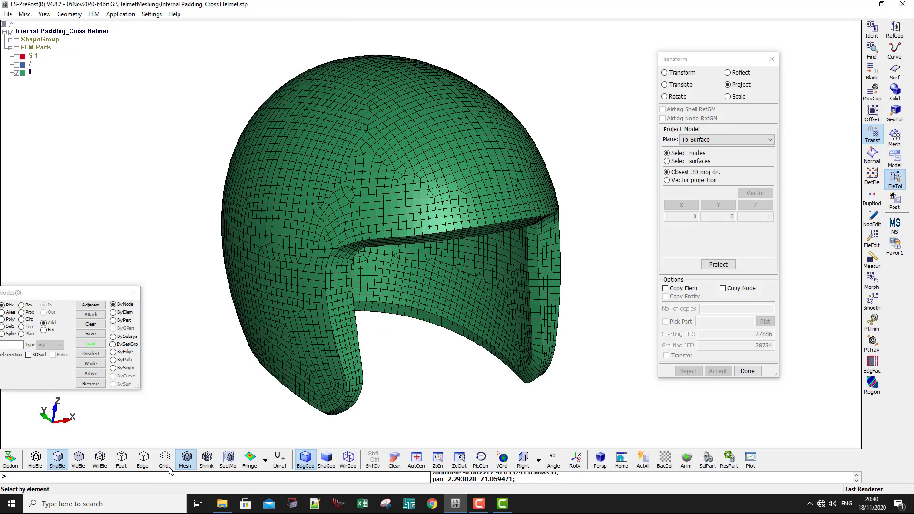